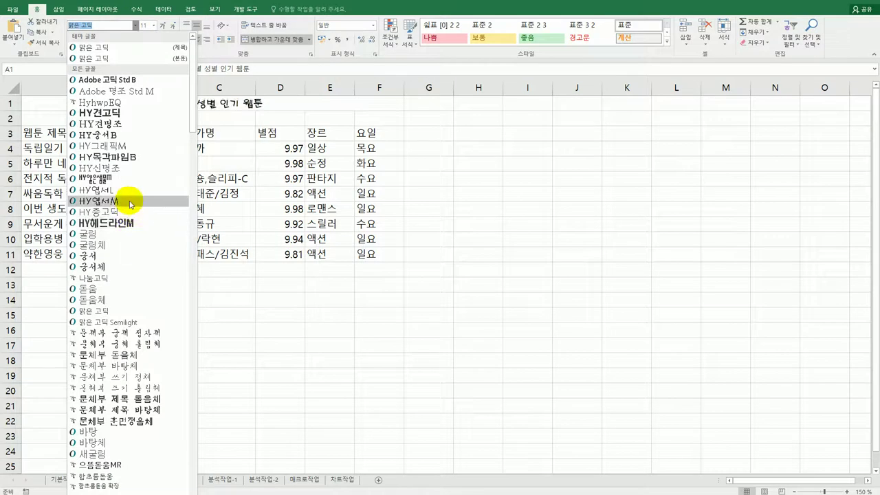
Step: Format the merged title in A1 with the HY엽서M font, size 17 and bold
{"action": "left_click", "coordinate": [129, 205]}
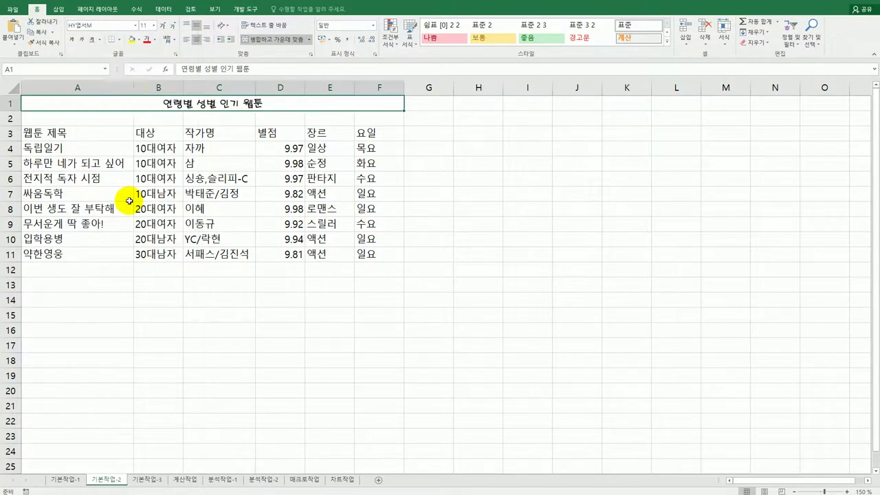
{"action": "left_click", "coordinate": [150, 25]}
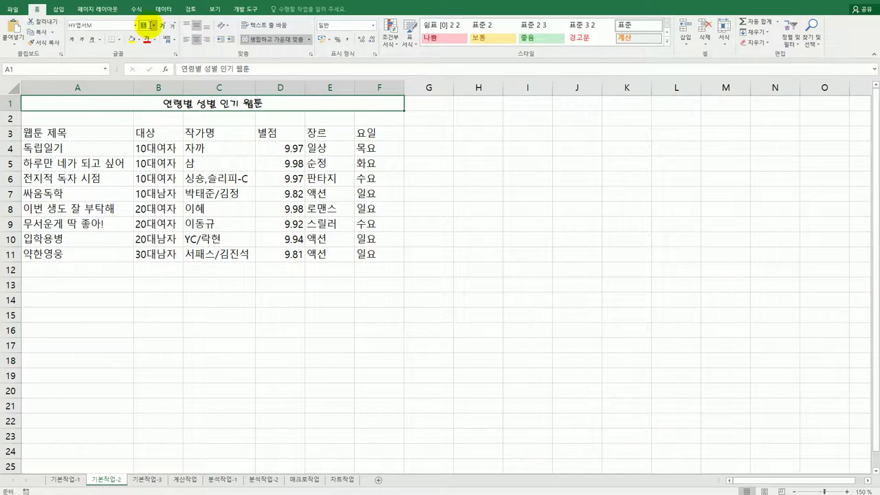
{"action": "type", "text": "17"}
{"action": "key", "text": "Return"}
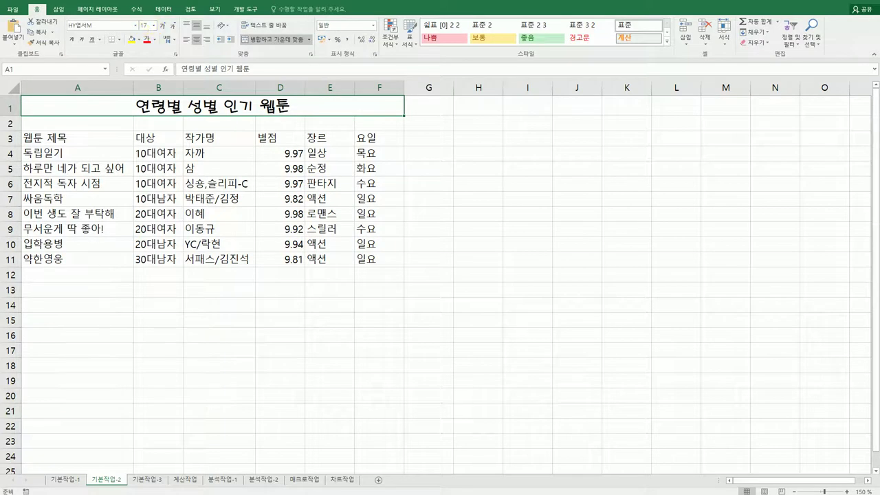
{"action": "left_click", "coordinate": [73, 40]}
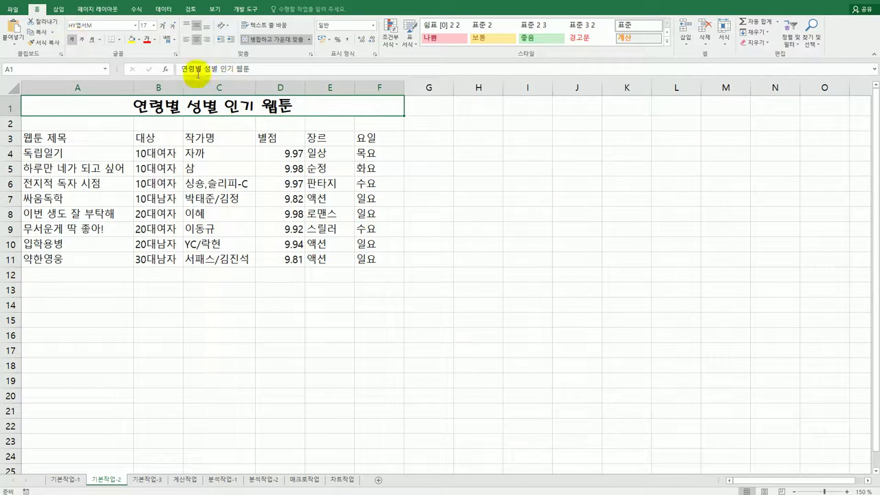
Step: Convert the heading 요일 in cell F3 to the Hanja 曜日
{"action": "left_click", "coordinate": [382, 137]}
{"action": "double_click", "coordinate": [381, 136]}
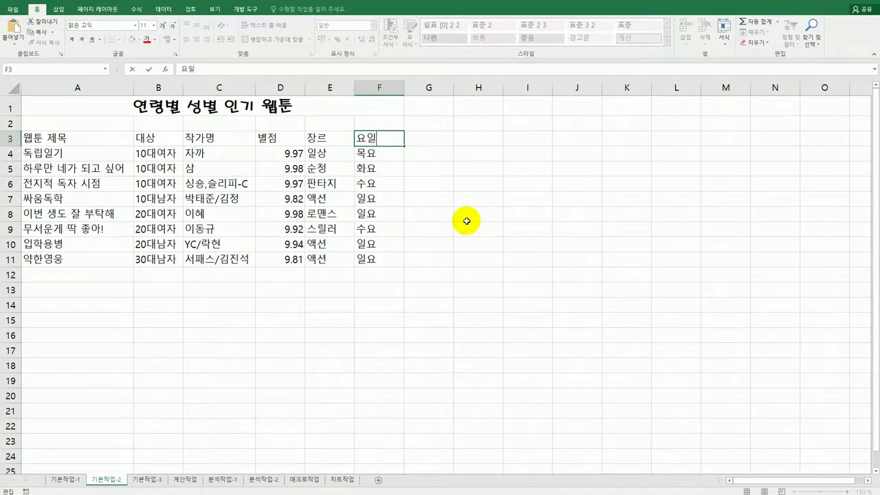
{"action": "key", "text": "shift+Home"}
{"action": "key", "text": "Hangul_Hanja"}
{"action": "left_click_drag", "start_coordinate": [439, 162], "coordinate": [514, 163]}
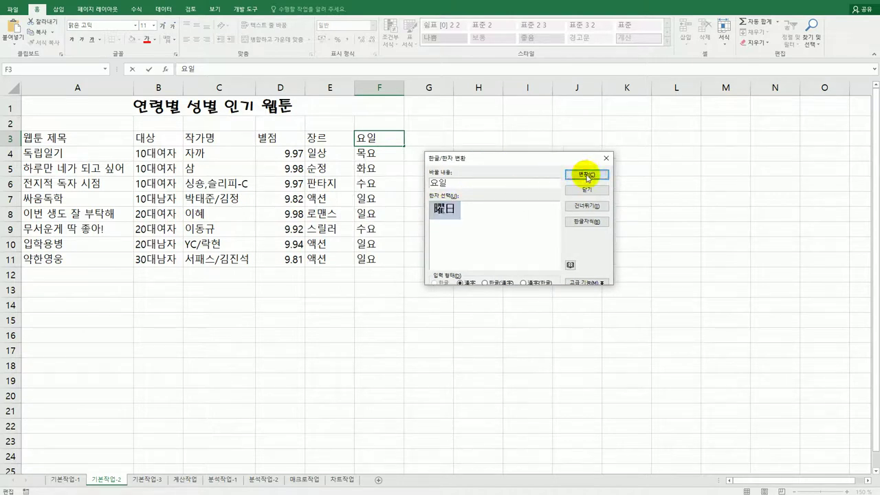
{"action": "left_click", "coordinate": [587, 174]}
{"action": "left_click", "coordinate": [580, 231]}
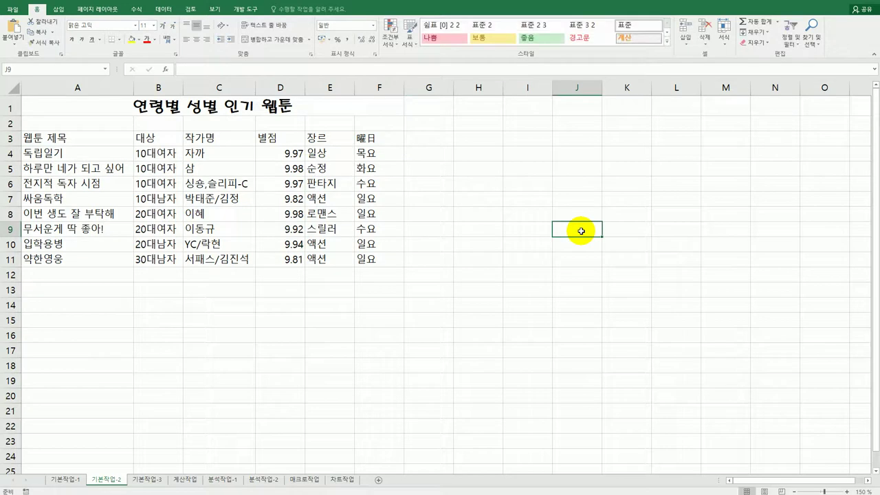
Step: Insert a memo on cell F4 containing only the text "10대, 20대 모두 인기"
{"action": "left_click", "coordinate": [388, 157]}
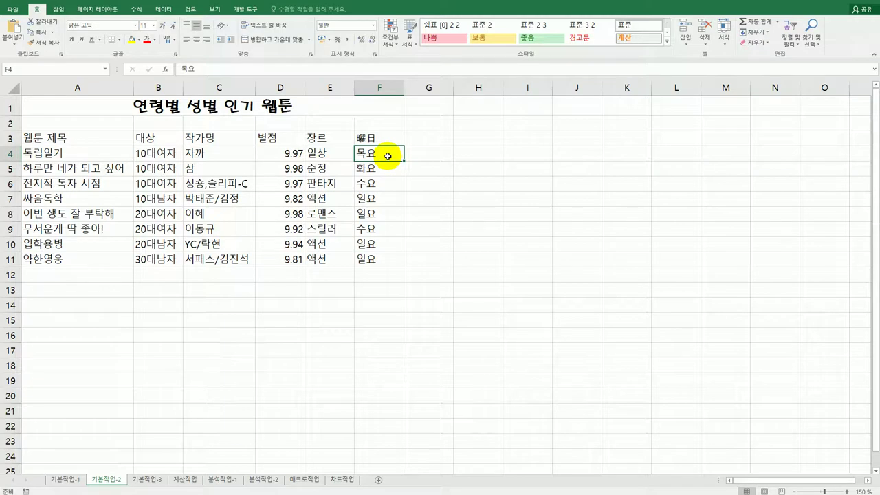
{"action": "right_click", "coordinate": [388, 157]}
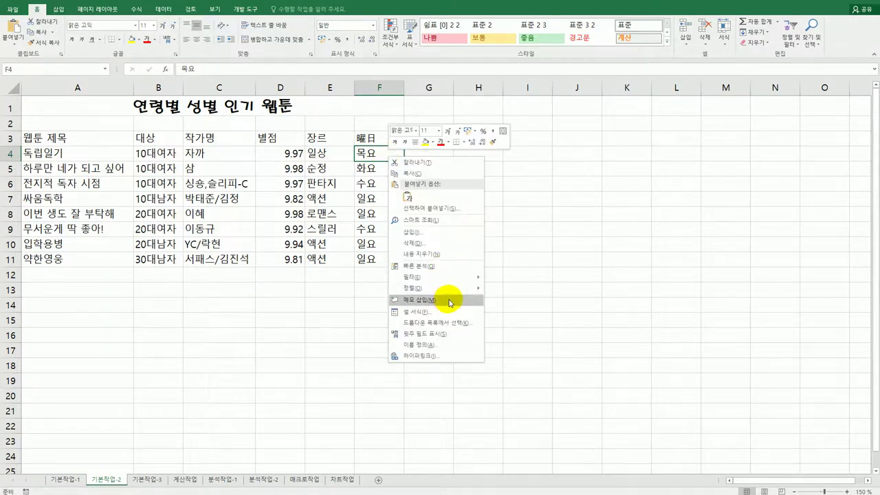
{"action": "left_click", "coordinate": [451, 303]}
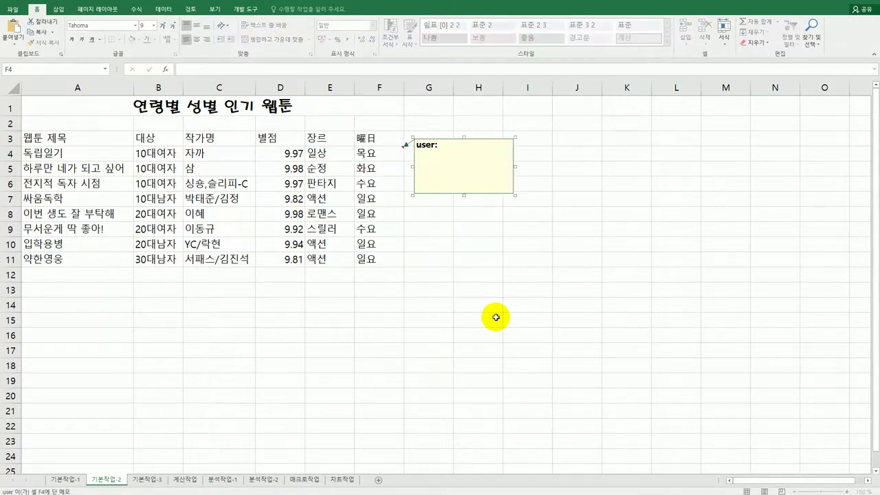
{"action": "key", "text": "ctrl+a"}
{"action": "type", "text": "10e"}
{"action": "key", "text": "BackSpace"}
{"action": "type", "text": "ㄷ"}
{"action": "type", "text": "ㅐ, 20대 "}
{"action": "type", "text": "모두 인기"}
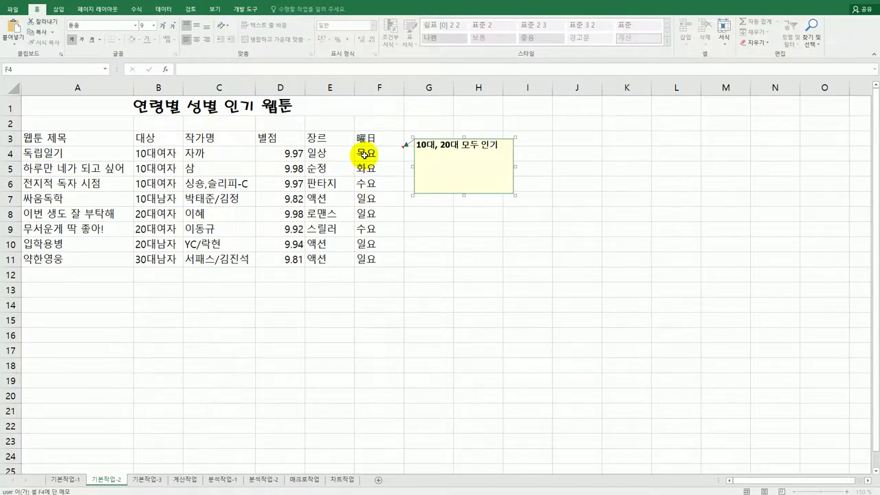
Step: Set the memo on cell F4 to stay displayed at all times
{"action": "left_click", "coordinate": [365, 154]}
{"action": "right_click", "coordinate": [364, 154]}
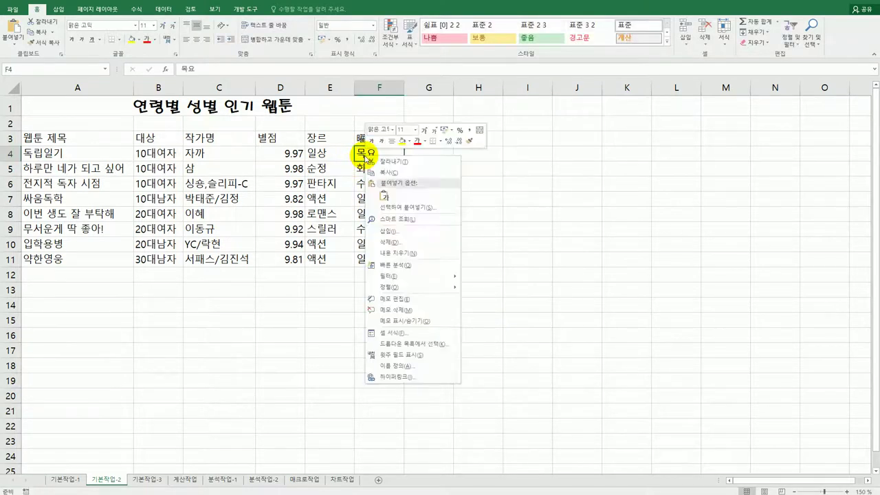
{"action": "left_click", "coordinate": [425, 321]}
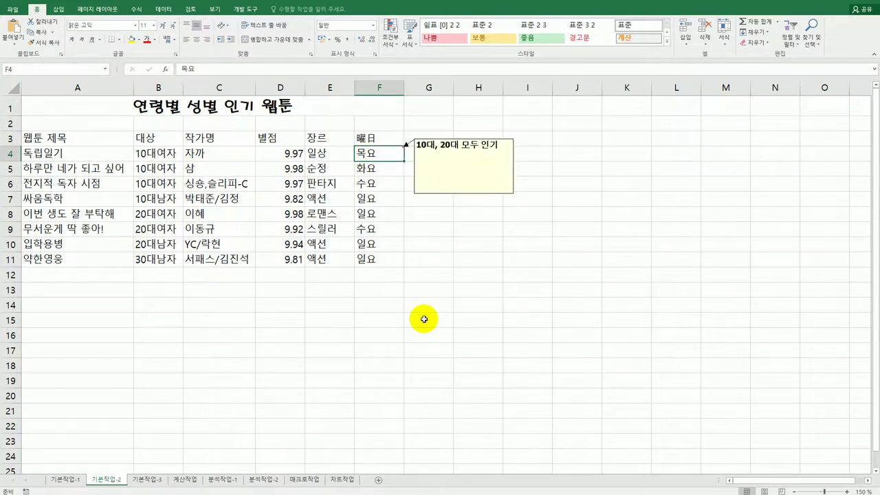
Step: Turn on automatic sizing for the F4 memo so its box fits the text
{"action": "left_click", "coordinate": [438, 138]}
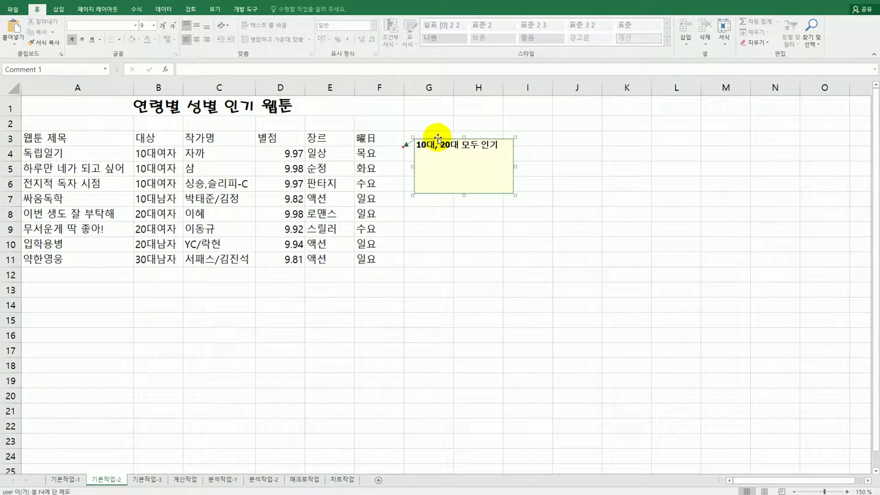
{"action": "right_click", "coordinate": [437, 138]}
{"action": "left_click", "coordinate": [472, 250]}
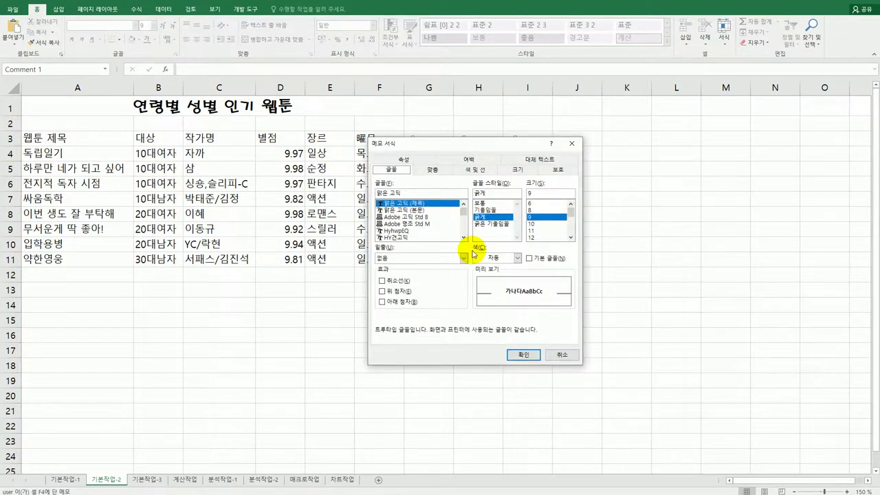
{"action": "left_click", "coordinate": [436, 172]}
{"action": "left_click", "coordinate": [406, 224]}
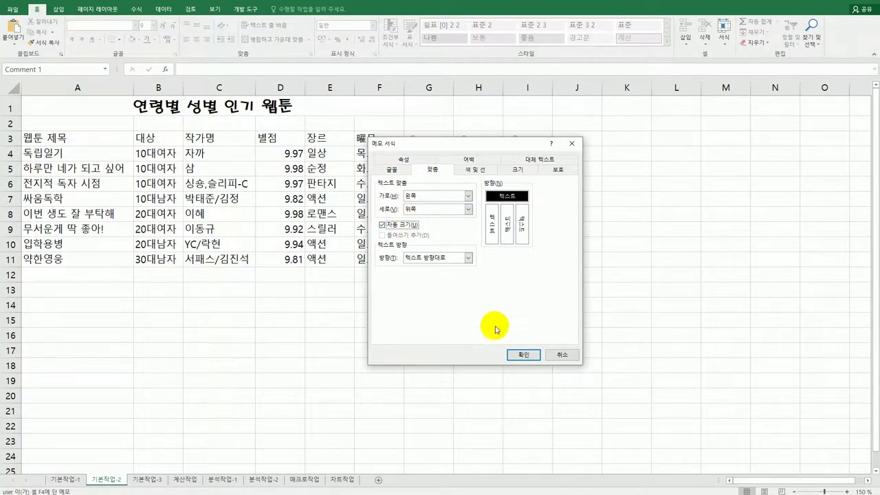
{"action": "left_click", "coordinate": [533, 355]}
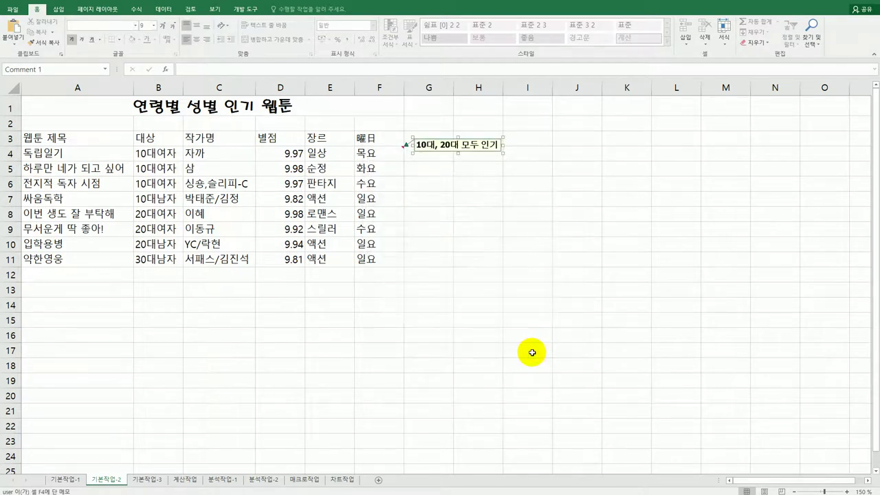
{"action": "left_click", "coordinate": [532, 353]}
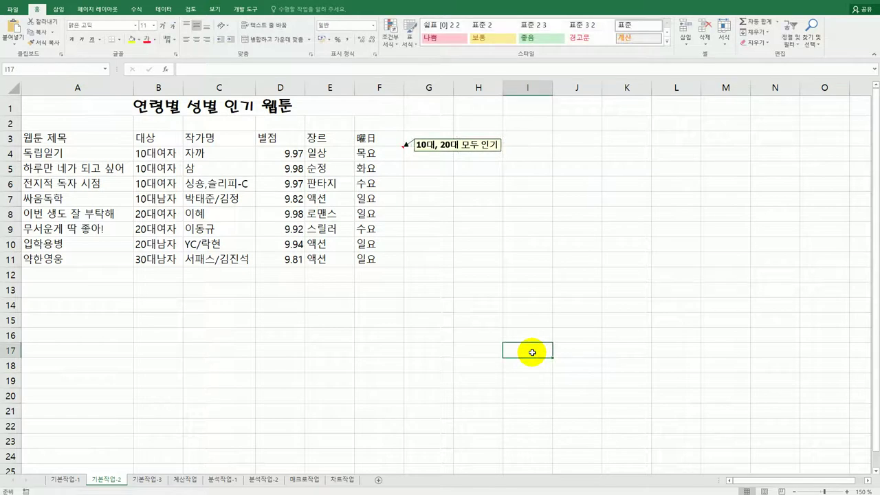
Step: Enter the custom number format 0.00 for the ratings in D4:D11
{"action": "left_click_drag", "start_coordinate": [288, 152], "coordinate": [285, 259]}
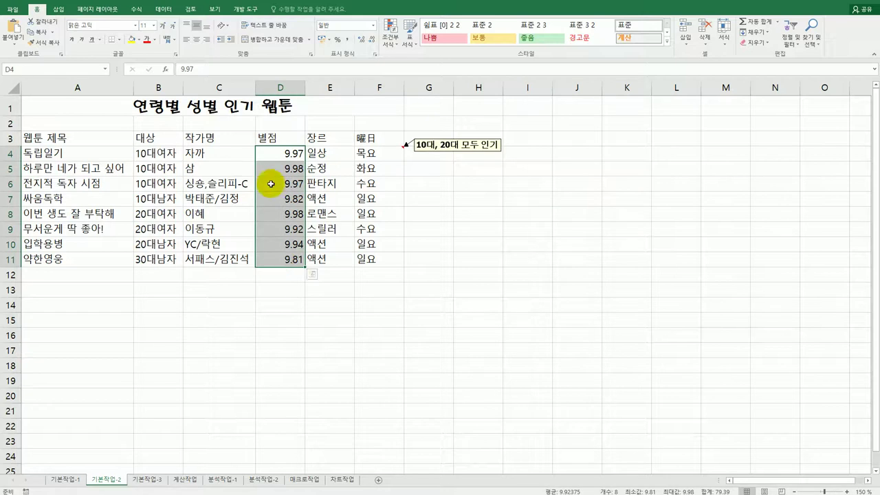
{"action": "right_click", "coordinate": [275, 175]}
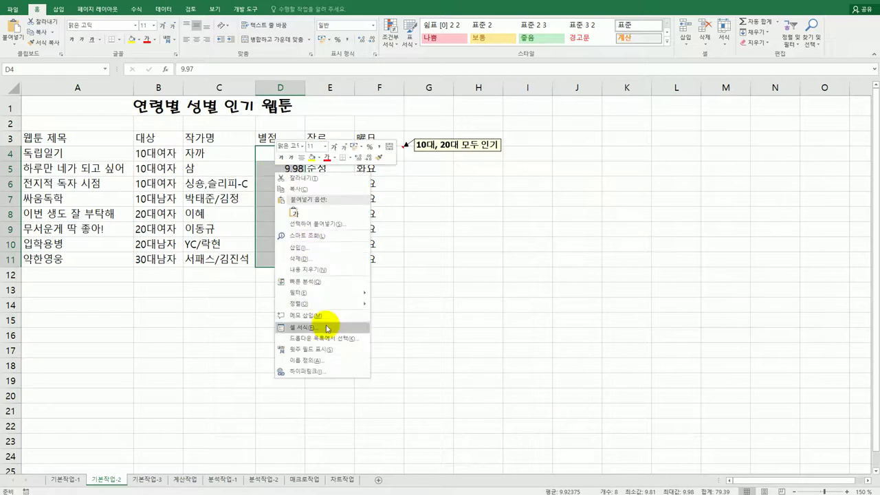
{"action": "left_click", "coordinate": [334, 328]}
{"action": "left_click_drag", "start_coordinate": [371, 204], "coordinate": [597, 177]}
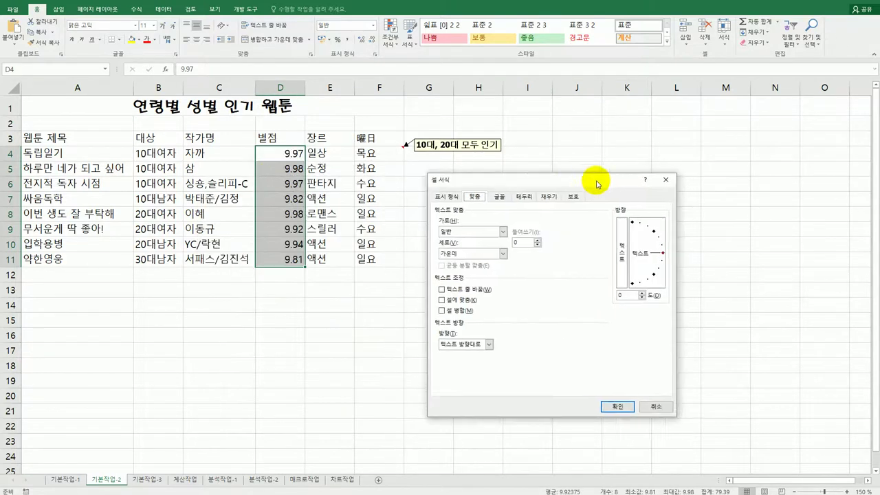
{"action": "left_click", "coordinate": [451, 193]}
{"action": "left_click", "coordinate": [457, 292]}
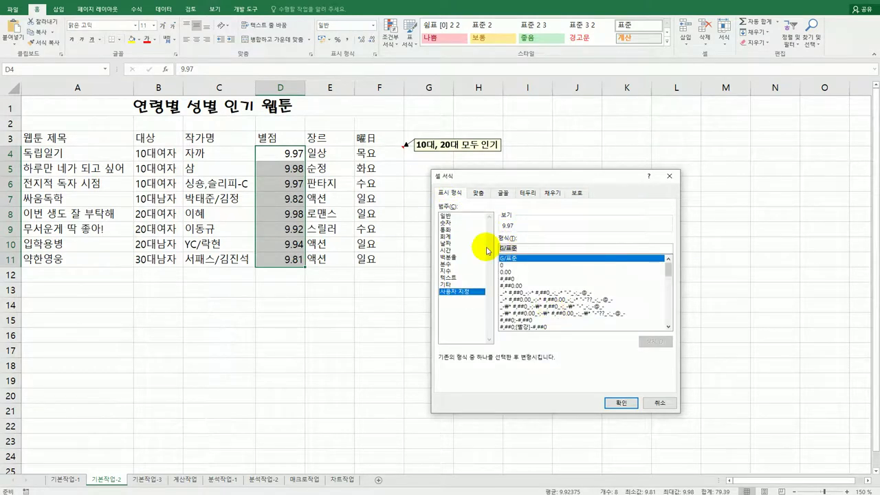
{"action": "type", "text": "0."}
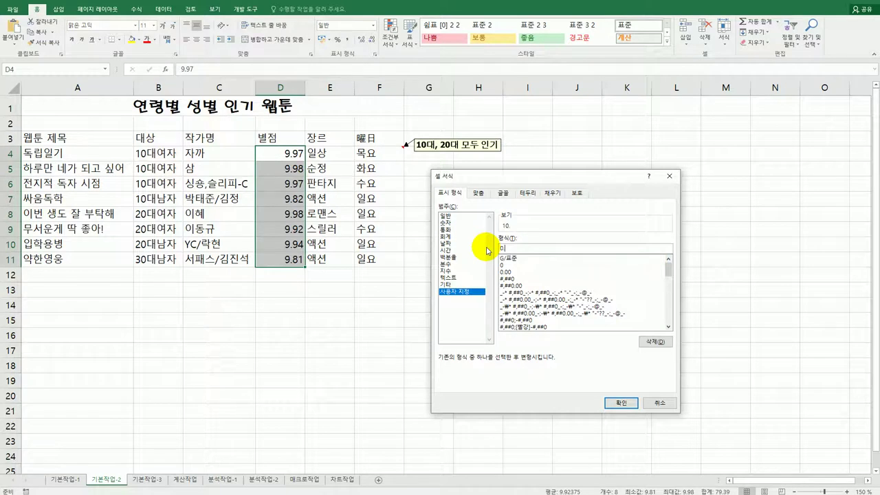
{"action": "type", "text": "00"}
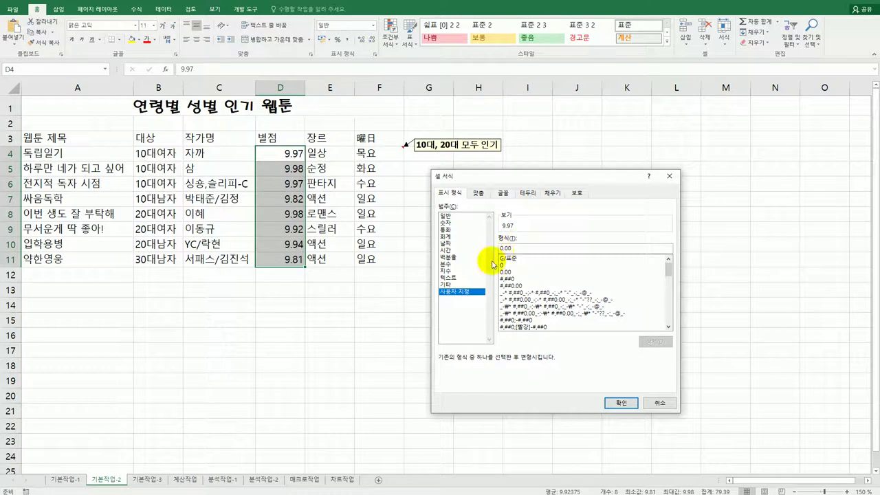
Step: Extend the ratings' custom format to [빨강]"★" 0.00 and apply it to D4:D11
{"action": "left_click", "coordinate": [500, 249]}
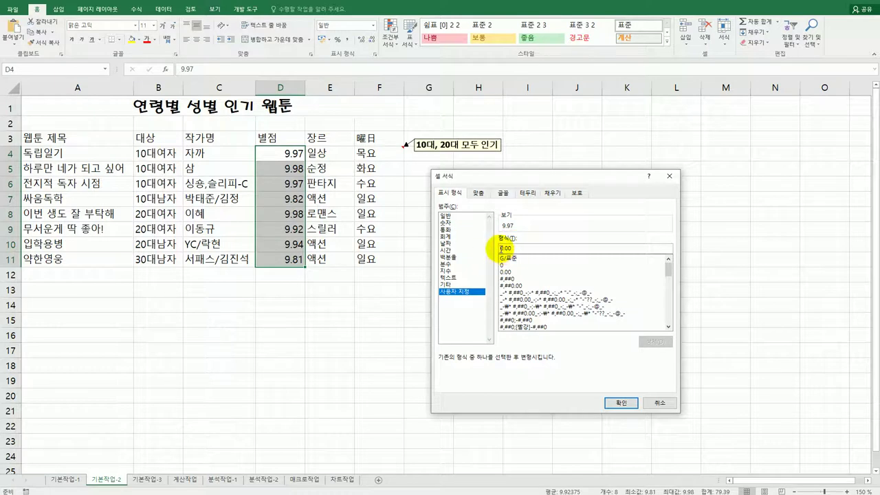
{"action": "type", "text": "["}
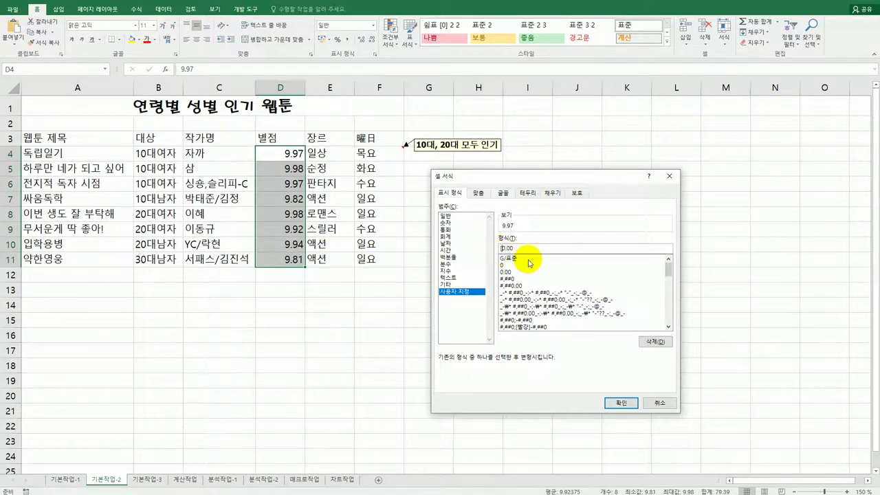
{"action": "type", "text": "C"}
{"action": "type", "text": "강"}
{"action": "key", "text": "Hangul_Hanja"}
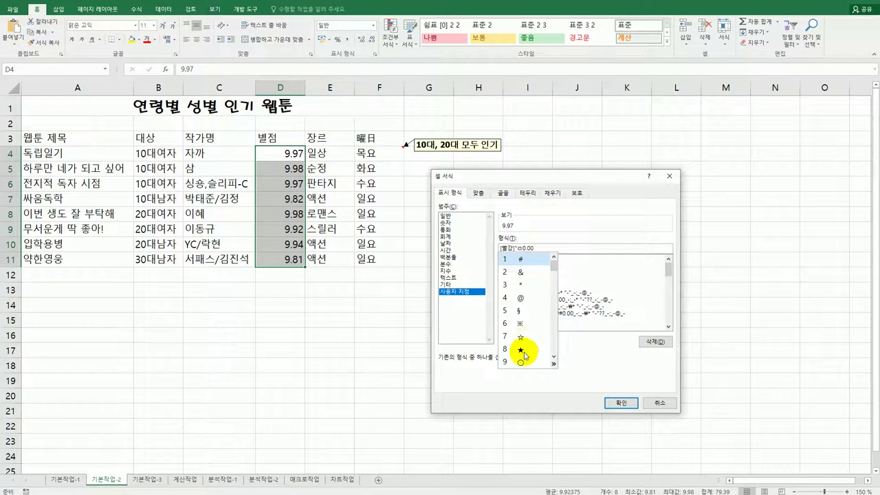
{"action": "left_click", "coordinate": [524, 352]}
{"action": "type", "text": "\""}
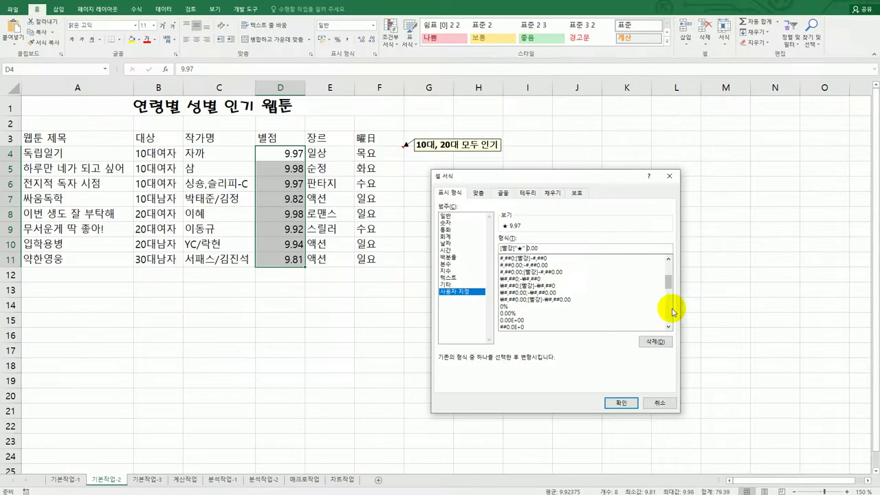
{"action": "left_click", "coordinate": [622, 404]}
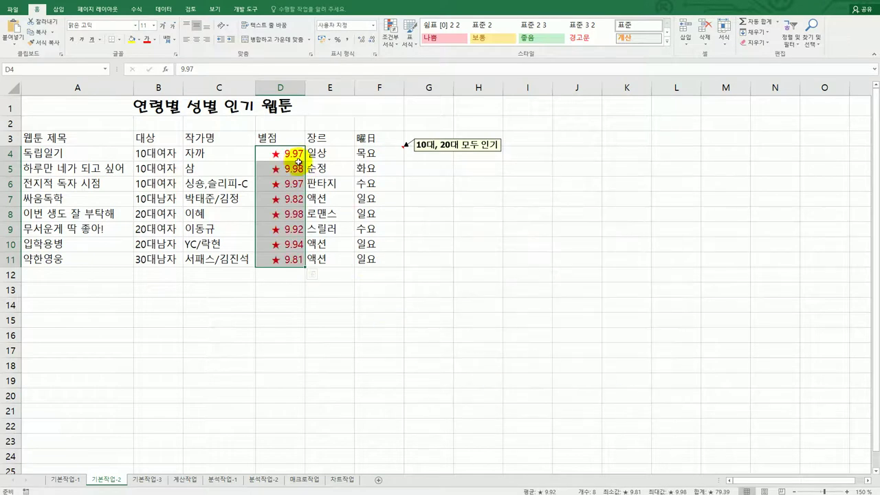
{"action": "left_click", "coordinate": [275, 259]}
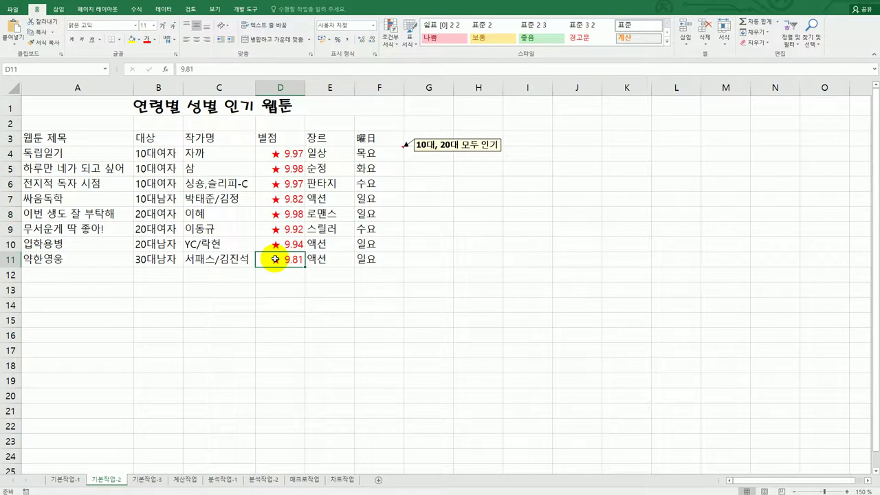
Step: Apply the custom number format @"웹툰" to the weekday cells F4:F11
{"action": "left_click", "coordinate": [364, 152]}
{"action": "left_click_drag", "start_coordinate": [368, 180], "coordinate": [378, 260]}
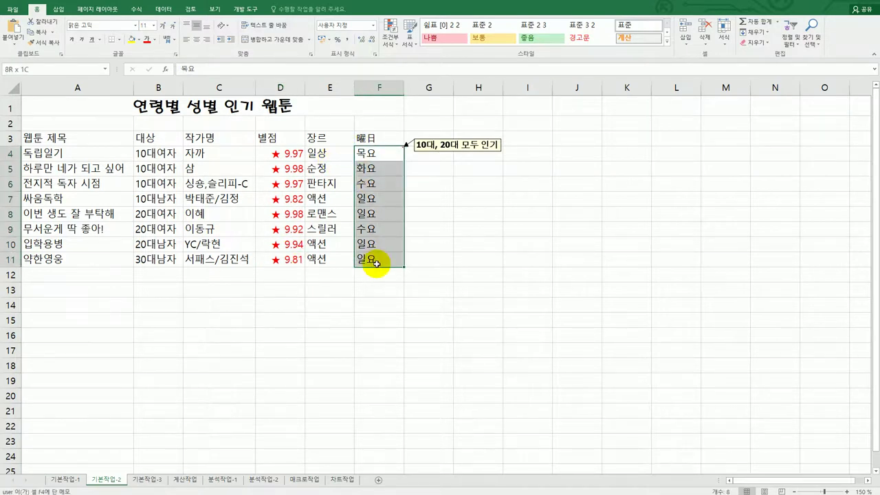
{"action": "right_click", "coordinate": [387, 197]}
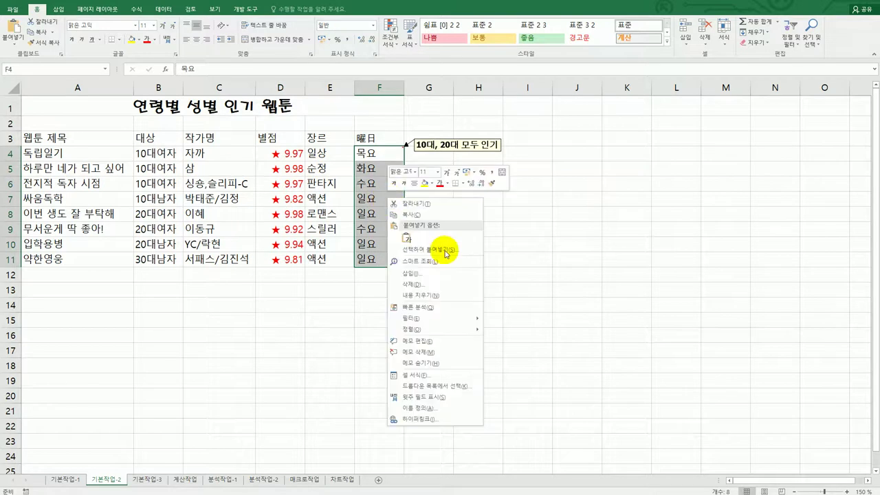
{"action": "left_click", "coordinate": [450, 364]}
{"action": "left_click_drag", "start_coordinate": [444, 260], "coordinate": [594, 167]}
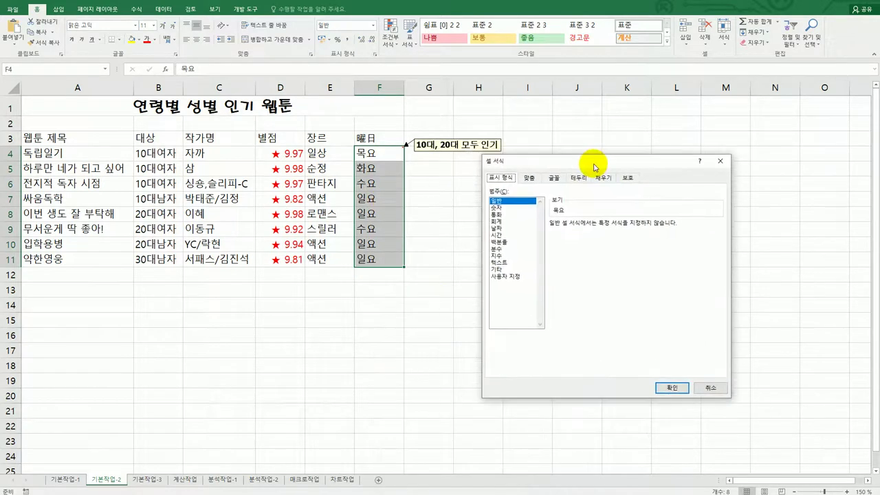
{"action": "left_click", "coordinate": [503, 275]}
{"action": "left_click_drag", "start_coordinate": [577, 233], "coordinate": [536, 237]}
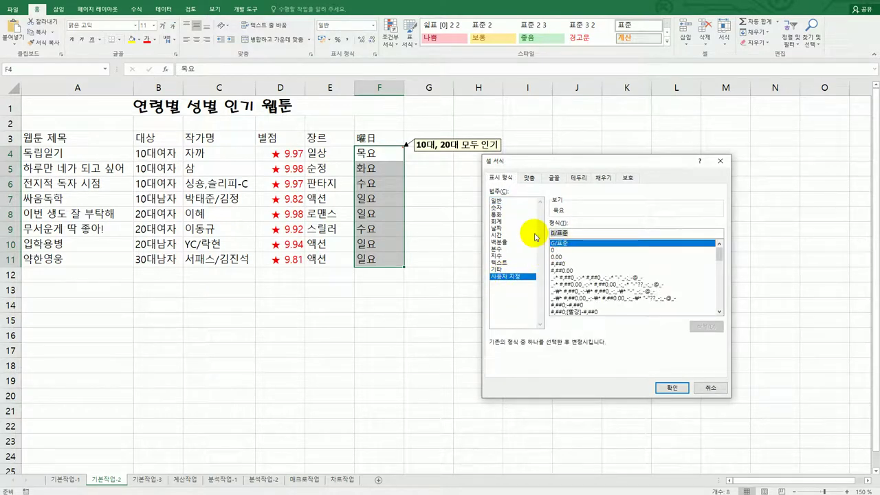
{"action": "type", "text": "@"}
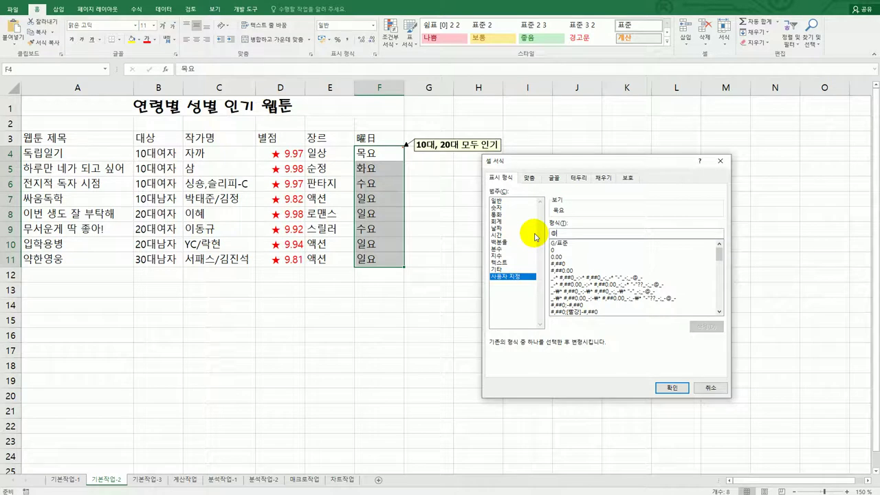
{"action": "type", "text": "\""}
{"action": "type", "text": "dnpo"}
{"action": "key", "text": "BackSpace"}
{"action": "key", "text": "BackSpace"}
{"action": "key", "text": "BackSpace"}
{"action": "key", "text": "BackSpace"}
{"action": "key", "text": "Hangul"}
{"action": "type", "text": "ㅇ"}
{"action": "type", "text": "ㅇ"}
{"action": "type", "text": "툰"}
{"action": "type", "text": "\""}
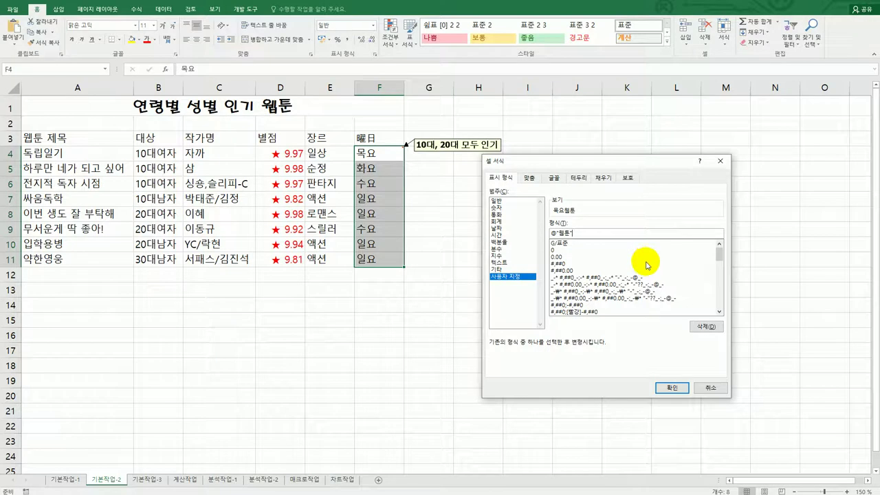
{"action": "left_click", "coordinate": [672, 390]}
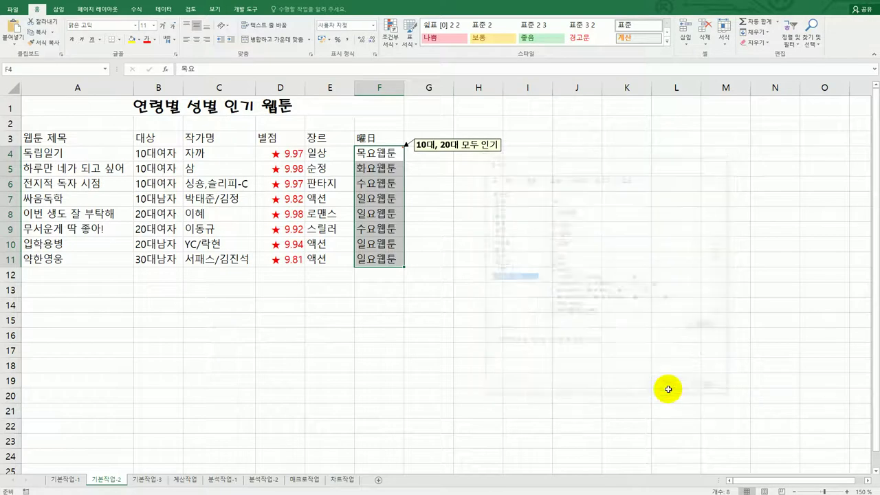
{"action": "left_click", "coordinate": [668, 390]}
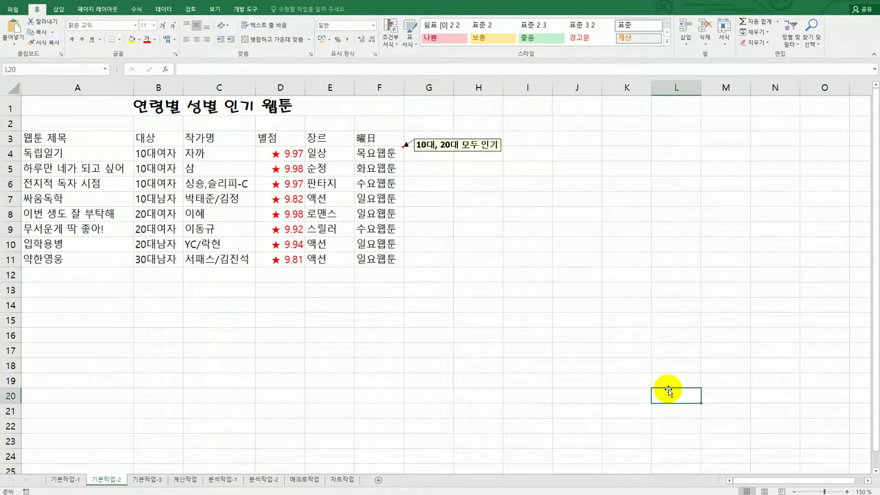
Step: Add all borders to the webtoon table A3:F11 and center its contents horizontally
{"action": "left_click_drag", "start_coordinate": [82, 137], "coordinate": [367, 259]}
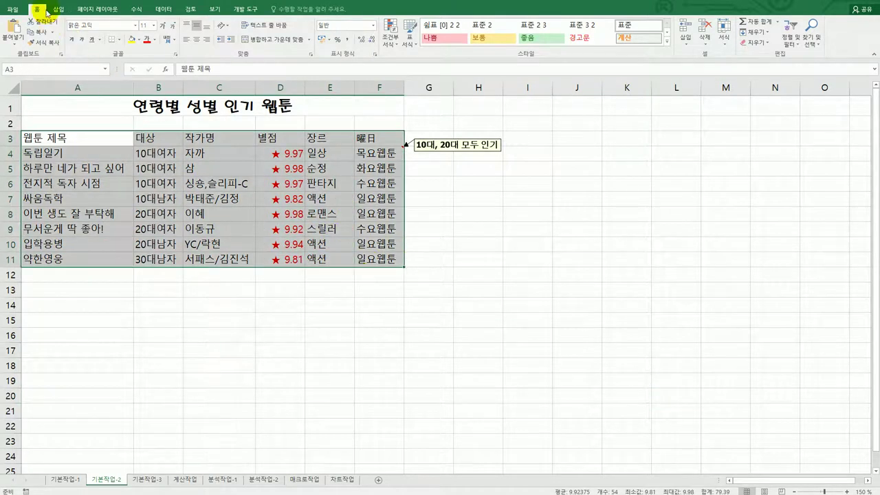
{"action": "left_click", "coordinate": [120, 39]}
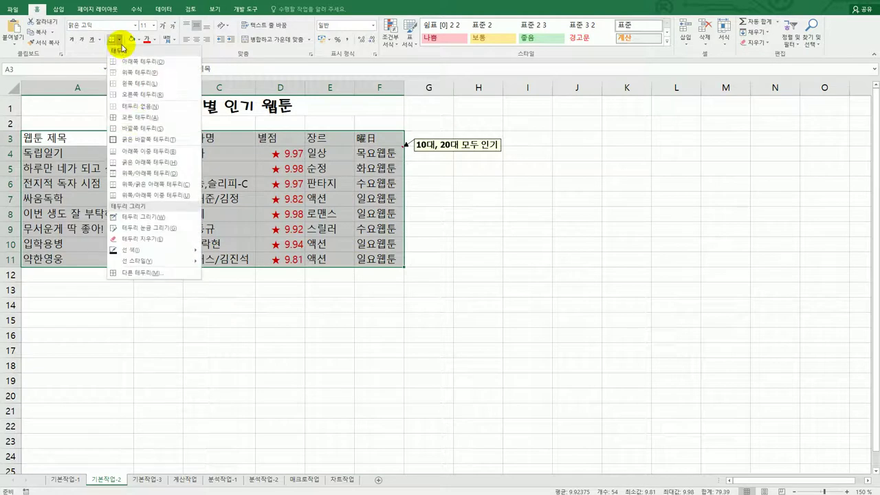
{"action": "left_click", "coordinate": [134, 120]}
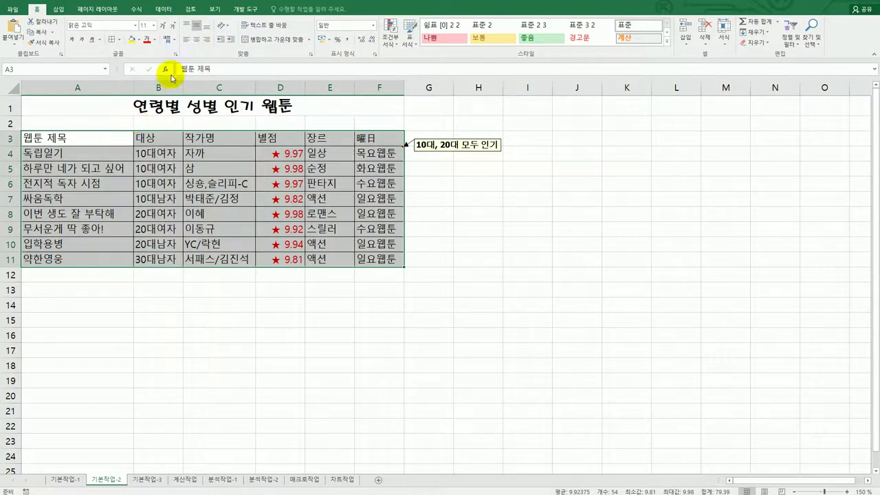
{"action": "left_click", "coordinate": [198, 46]}
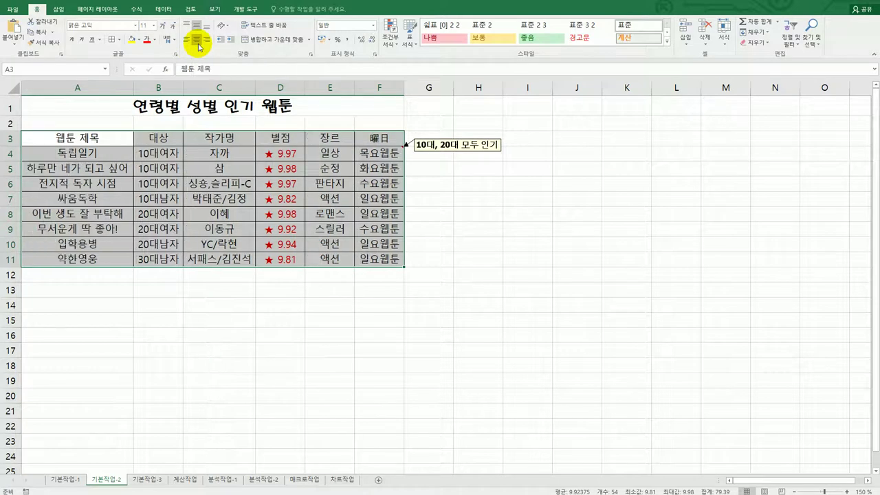
{"action": "left_click", "coordinate": [542, 386]}
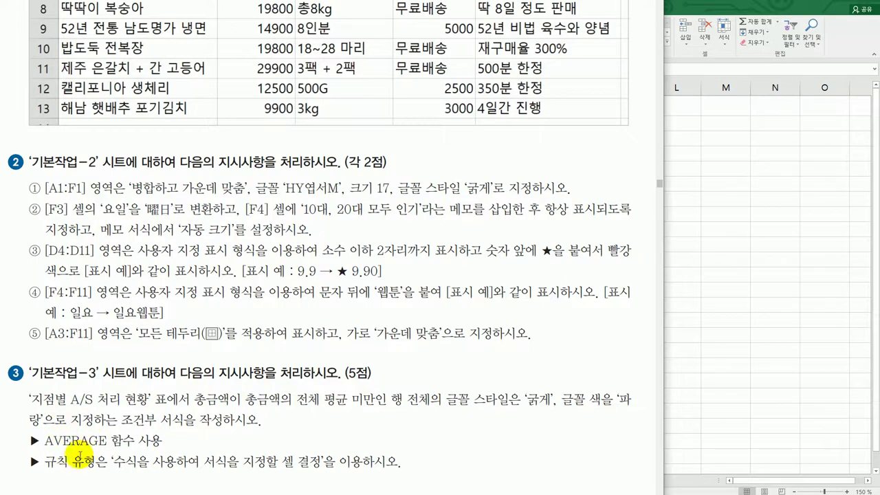
Step: On the 기본작업-3 sheet, create a new formula-based conditional formatting rule for the data rows A4:G16
{"action": "left_click", "coordinate": [675, 377]}
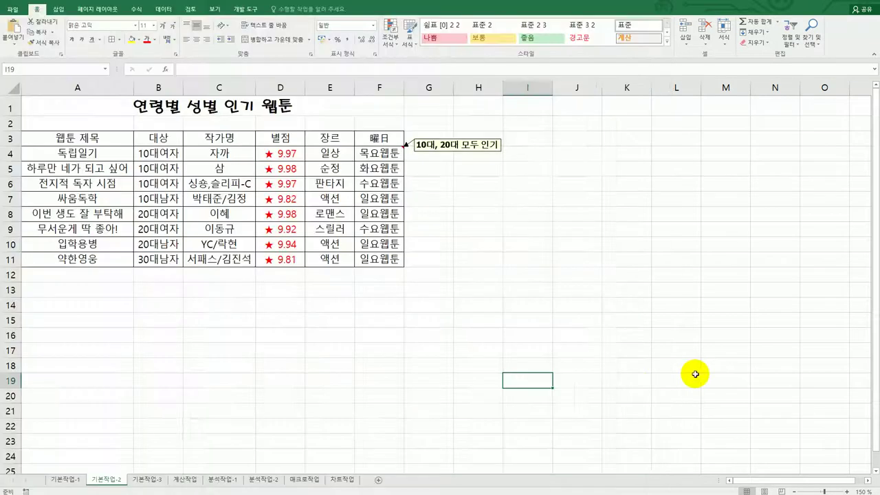
{"action": "left_click", "coordinate": [149, 479]}
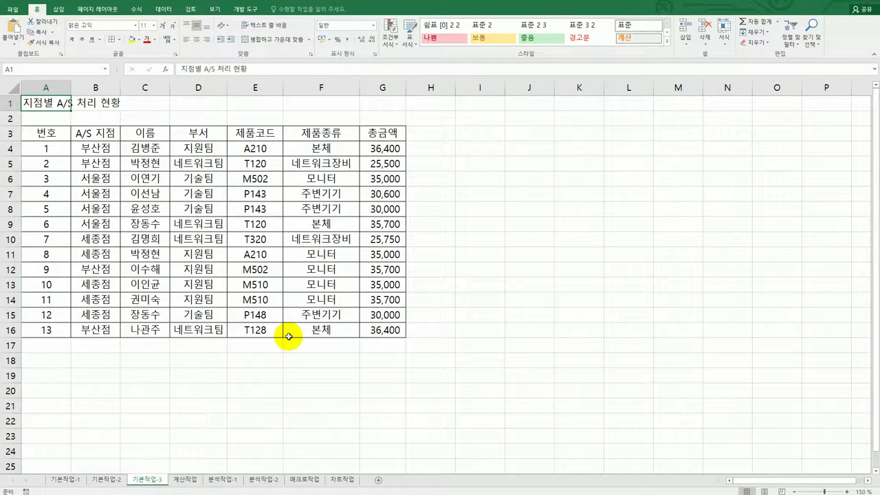
{"action": "left_click_drag", "start_coordinate": [48, 131], "coordinate": [371, 132]}
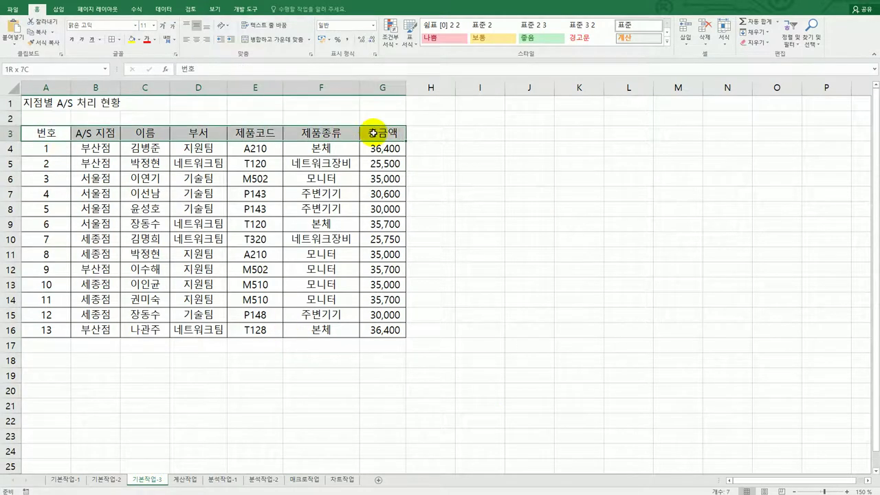
{"action": "left_click", "coordinate": [62, 148]}
{"action": "left_click_drag", "start_coordinate": [95, 148], "coordinate": [372, 330]}
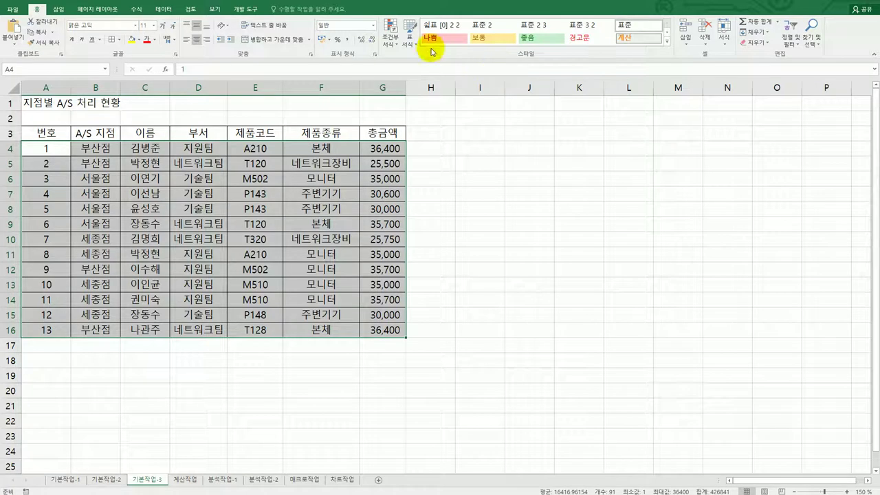
{"action": "left_click", "coordinate": [390, 35]}
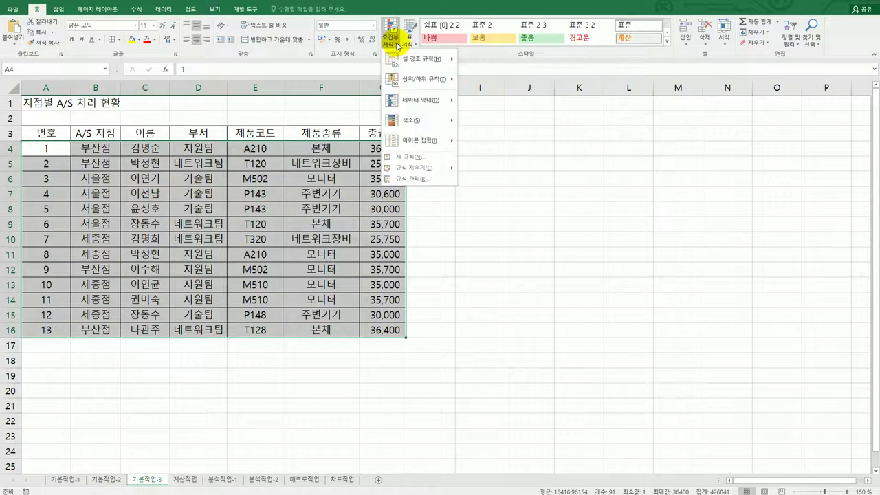
{"action": "left_click", "coordinate": [411, 157]}
{"action": "left_click_drag", "start_coordinate": [448, 173], "coordinate": [520, 132]}
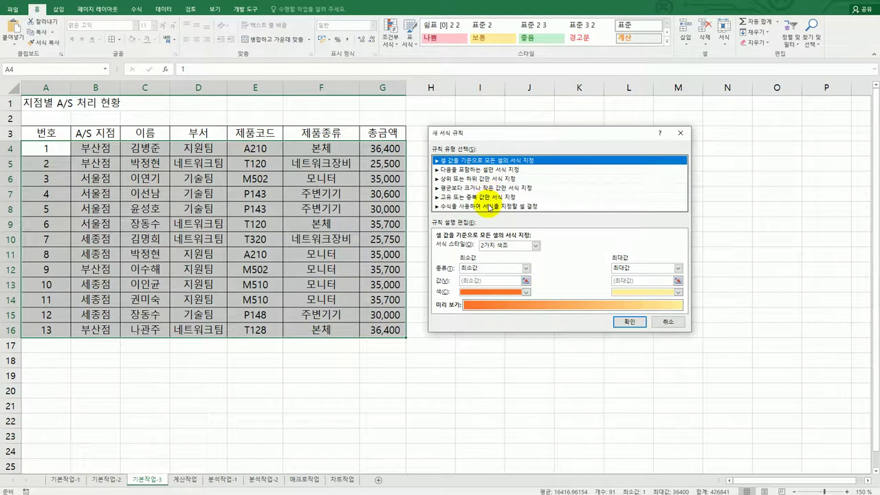
{"action": "left_click", "coordinate": [479, 206]}
Step: Enter the rule formula =$G4<average($G$4:$G$16) to match rows whose total amount is below the overall average
{"action": "left_click", "coordinate": [480, 248]}
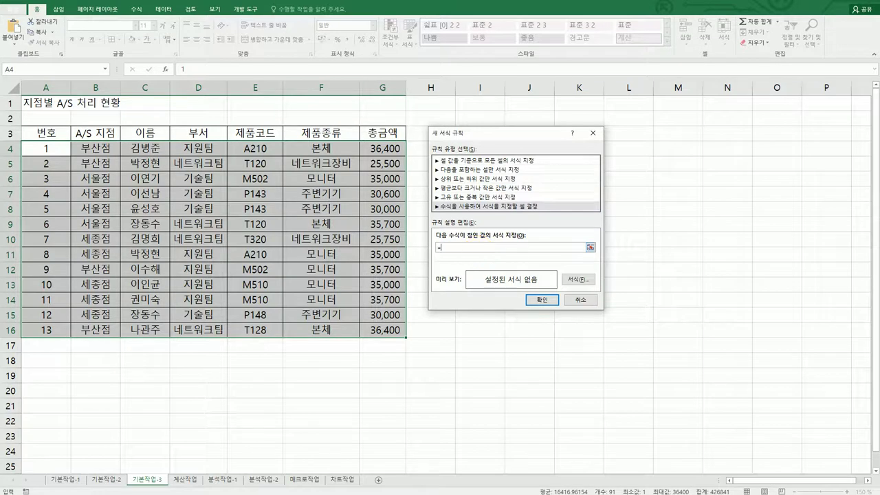
{"action": "key", "text": "alt+Tab"}
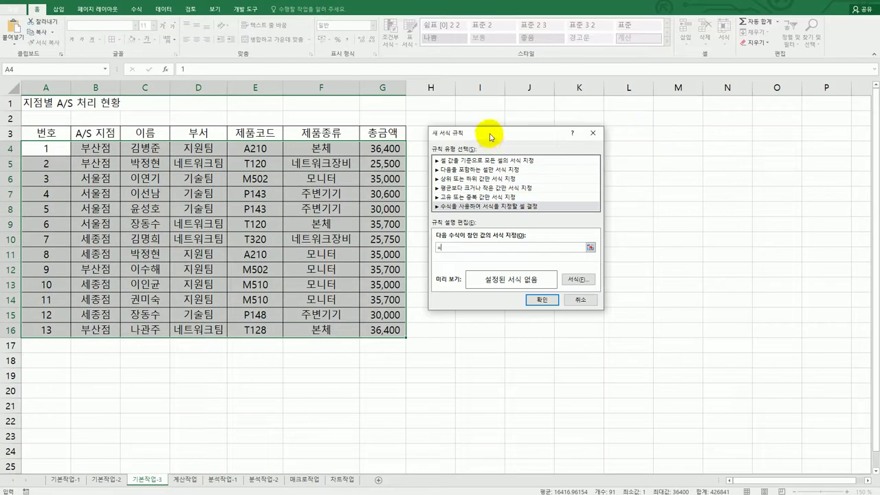
{"action": "left_click", "coordinate": [380, 148]}
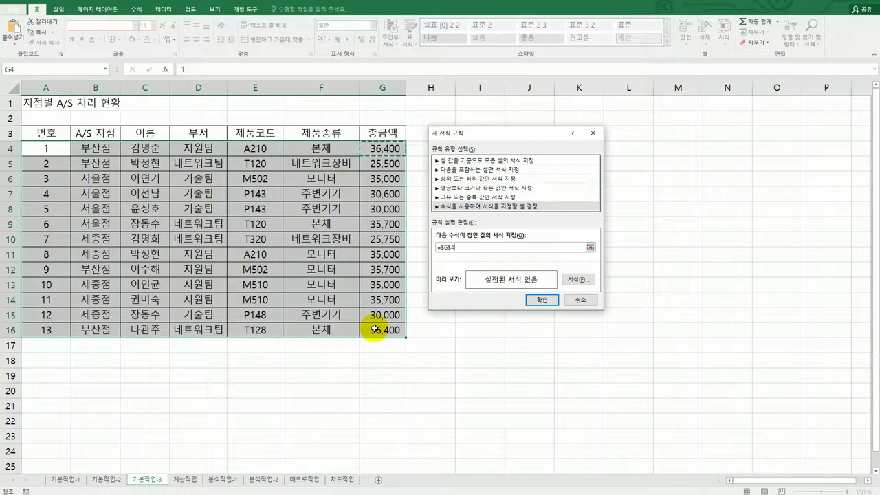
{"action": "key", "text": "F4"}
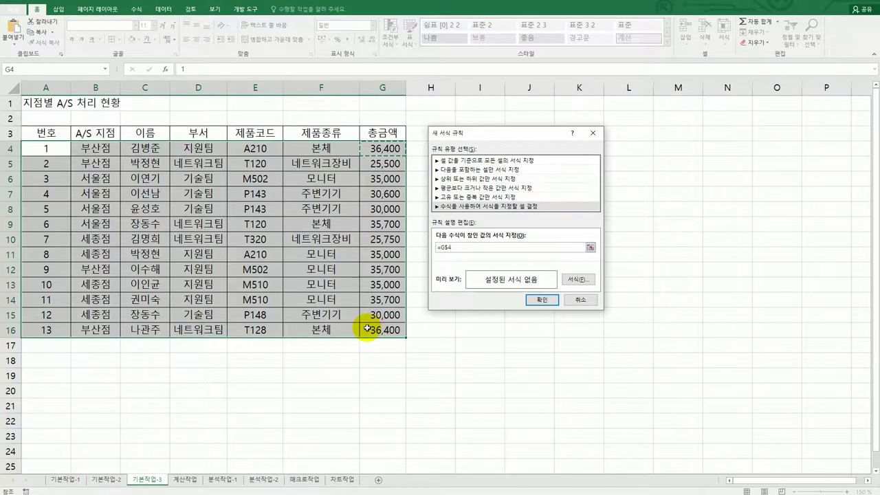
{"action": "key", "text": "F4"}
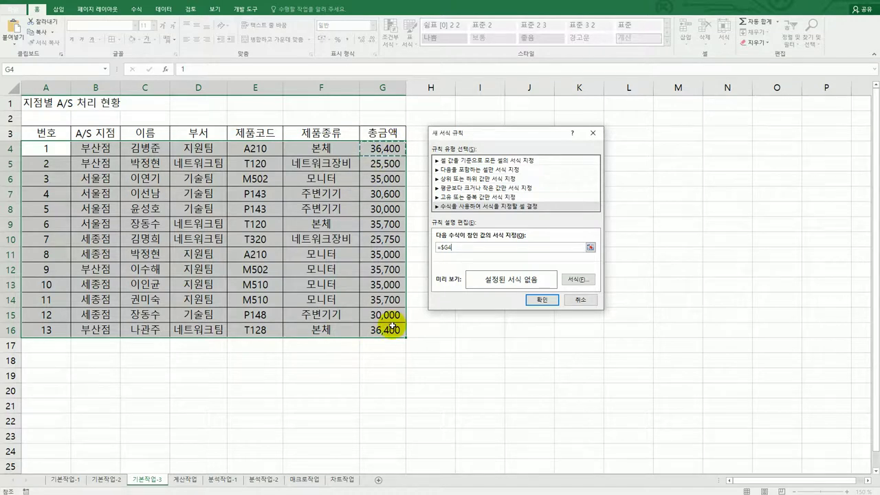
{"action": "type", "text": "<ㅁ"}
{"action": "key", "text": "BackSpace"}
{"action": "type", "text": "average($G$4"}
{"action": "left_click_drag", "start_coordinate": [381, 147], "coordinate": [383, 329]}
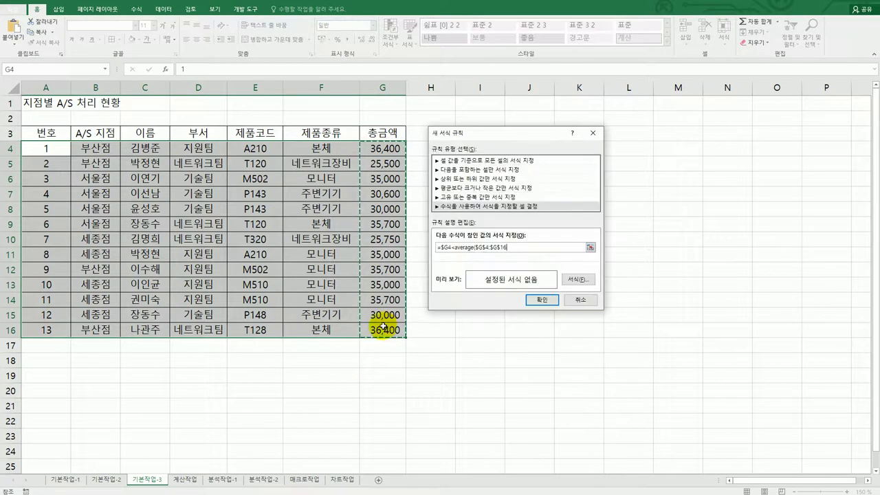
{"action": "type", "text": ")"}
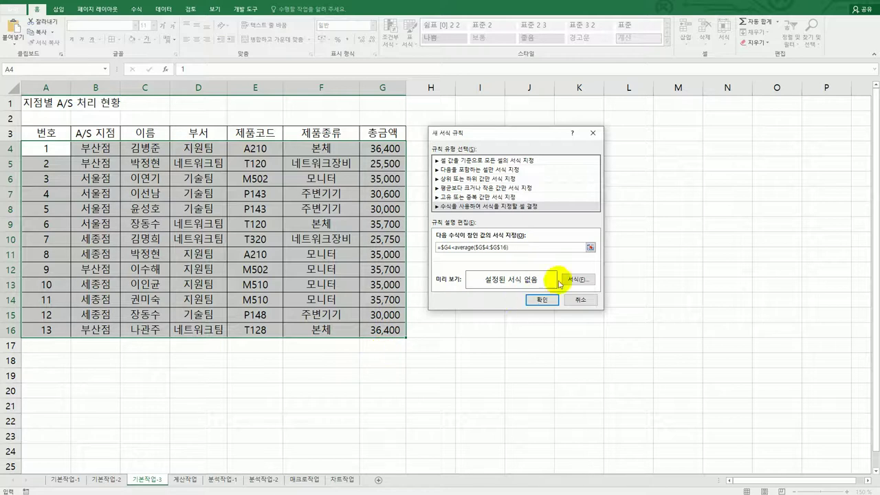
Step: Give the rule a bold (굵게) blue font and apply it, and select G4:G16 to check the average total amount
{"action": "left_click", "coordinate": [576, 279]}
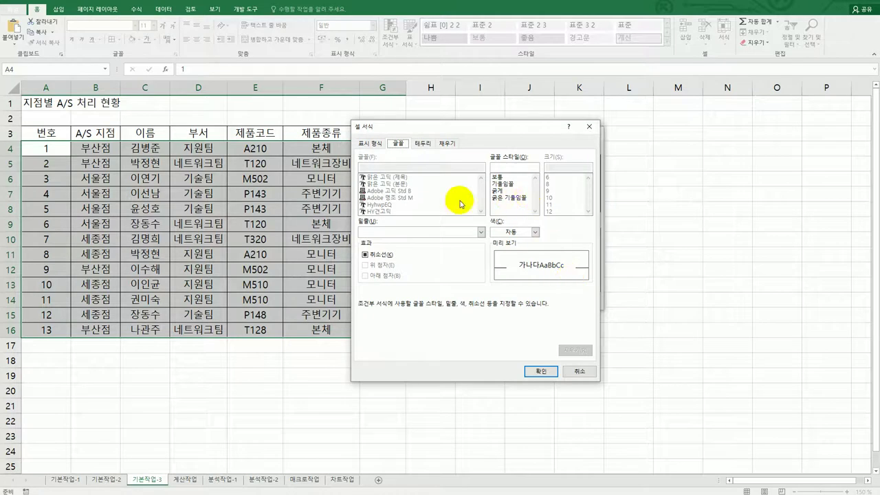
{"action": "left_click", "coordinate": [498, 190]}
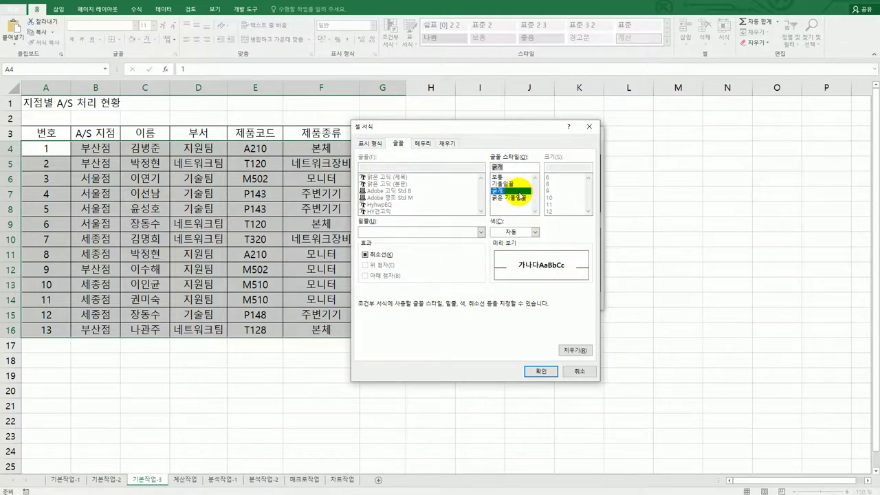
{"action": "left_click", "coordinate": [535, 232]}
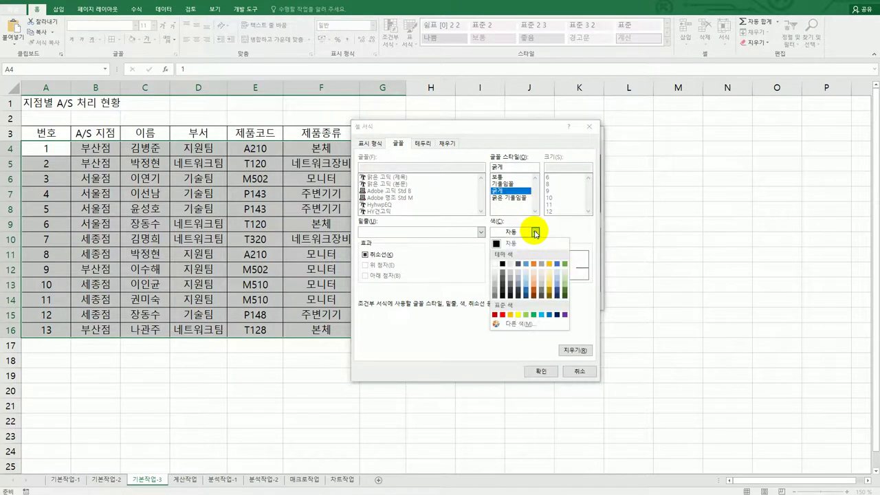
{"action": "left_click", "coordinate": [551, 314]}
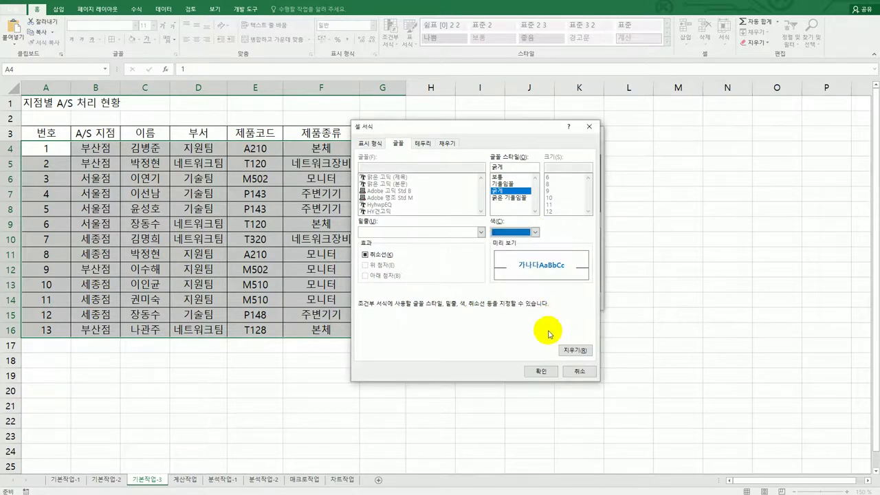
{"action": "left_click", "coordinate": [546, 373]}
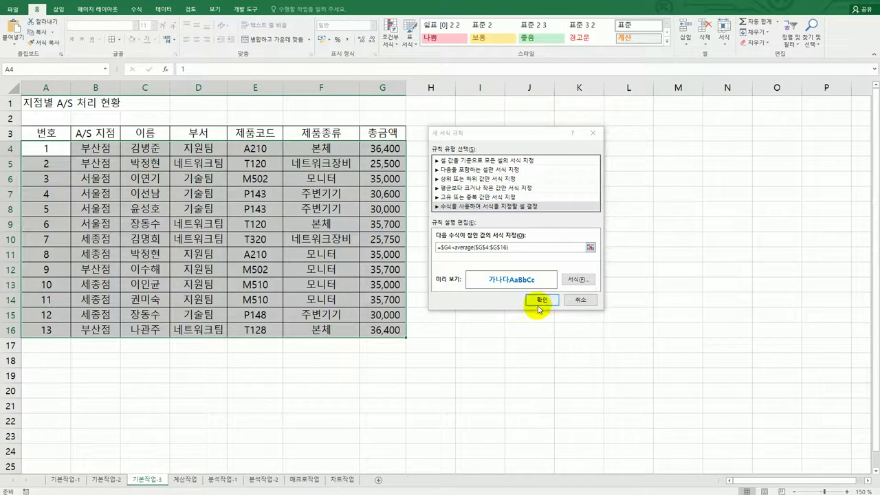
{"action": "left_click", "coordinate": [540, 300]}
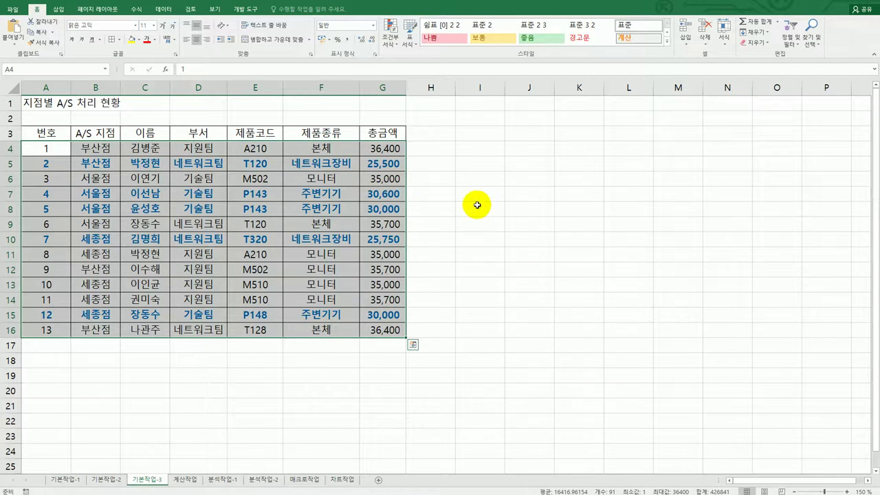
{"action": "left_click", "coordinate": [473, 207]}
{"action": "left_click_drag", "start_coordinate": [392, 148], "coordinate": [389, 330]}
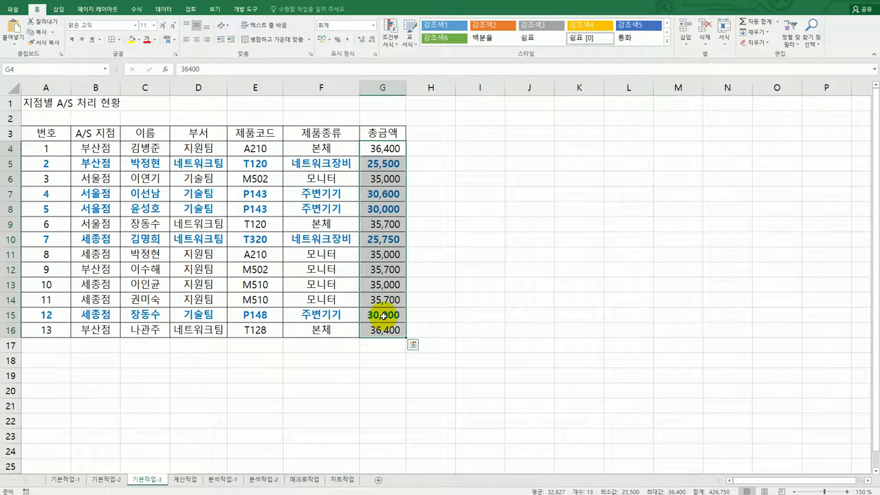
Step: On the 계산작업 sheet, enter =AVERAGE($C$3:$C$12) in result cell E3 of 표1 to average the written scores
{"action": "left_click", "coordinate": [192, 481]}
{"action": "scroll", "coordinate": [369, 377], "scroll_direction": "up", "scroll_amount": 2}
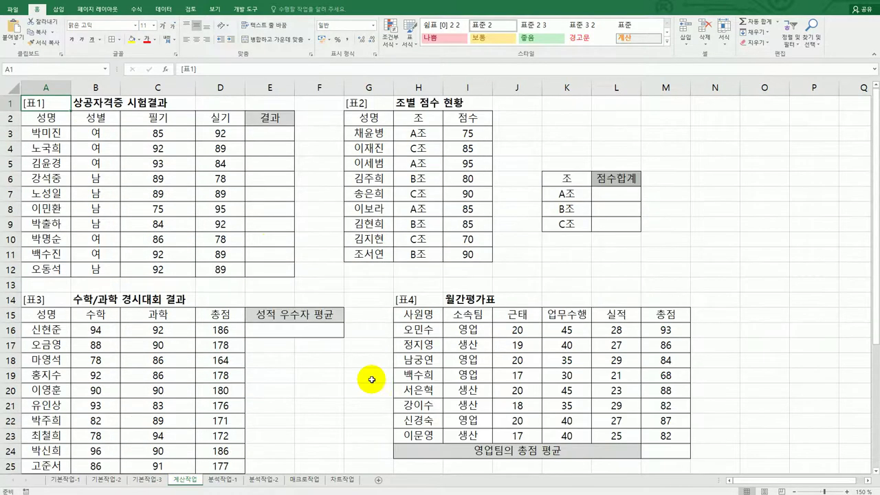
{"action": "left_click", "coordinate": [276, 130]}
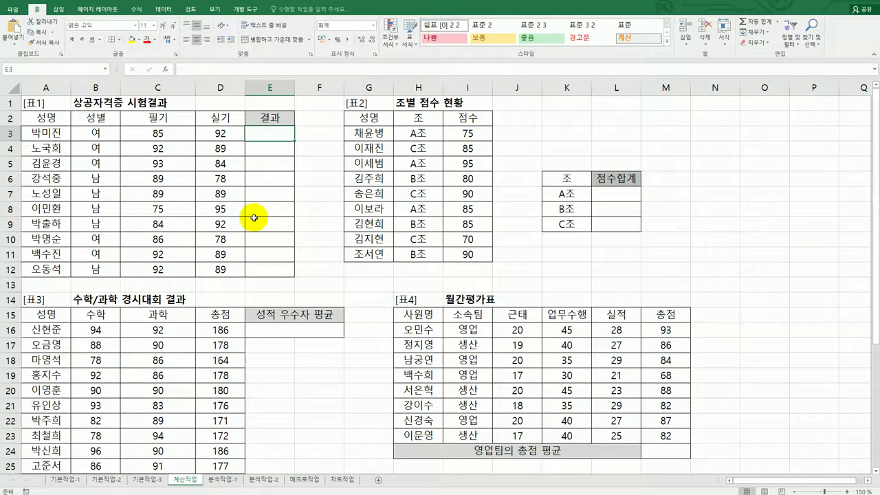
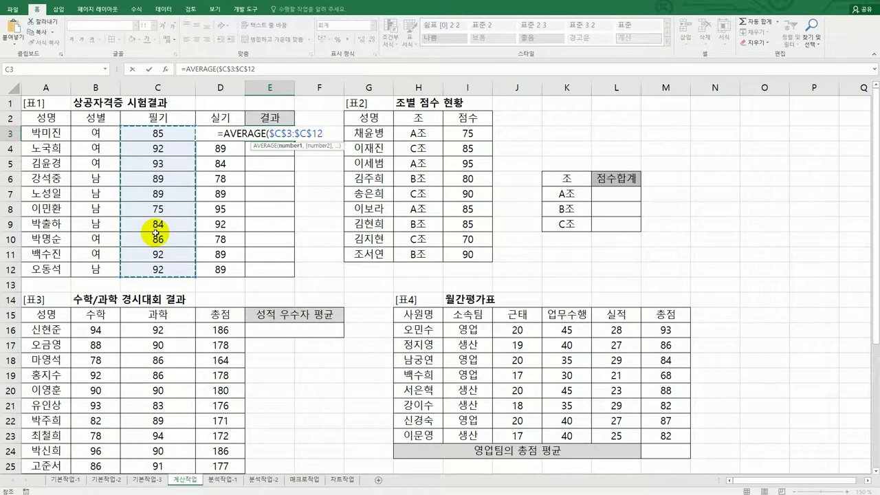
{"action": "type", "text": ")"}
{"action": "key", "text": "Return"}
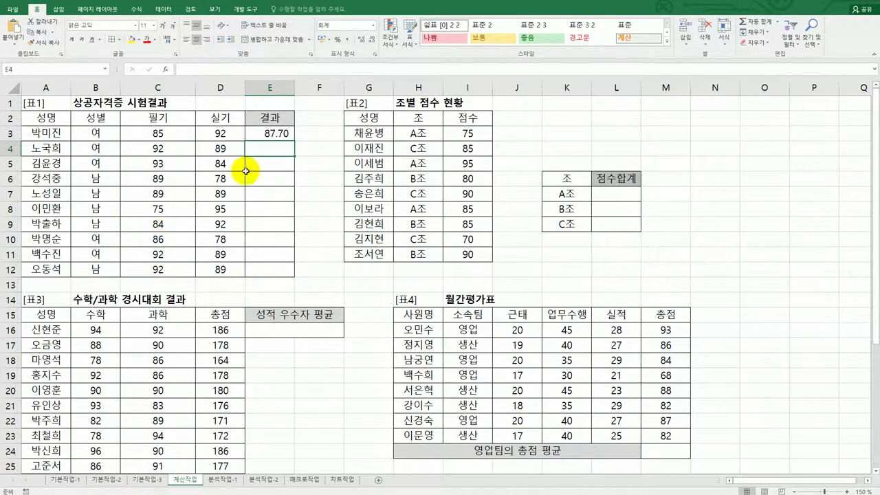
Step: Extend the E3 formula to =C3>=AVERAGE($C$3:$C$12) so it compares the first written score with the average
{"action": "left_click", "coordinate": [272, 134]}
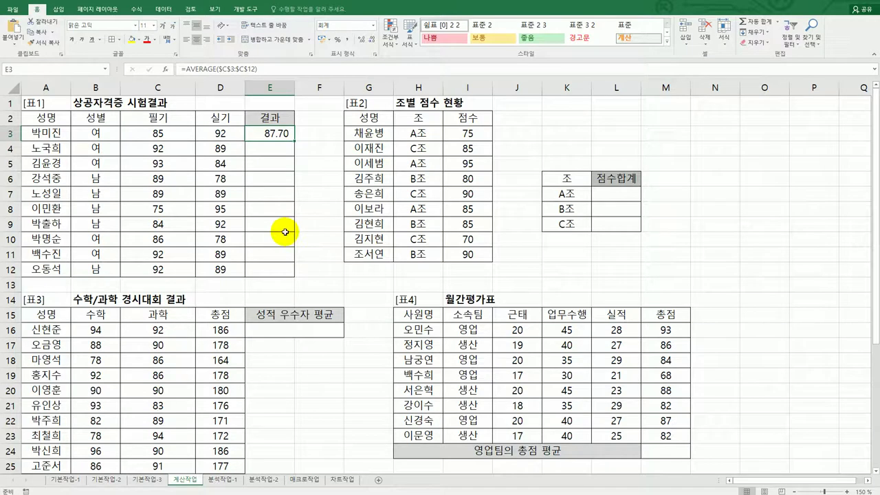
{"action": "double_click", "coordinate": [267, 133]}
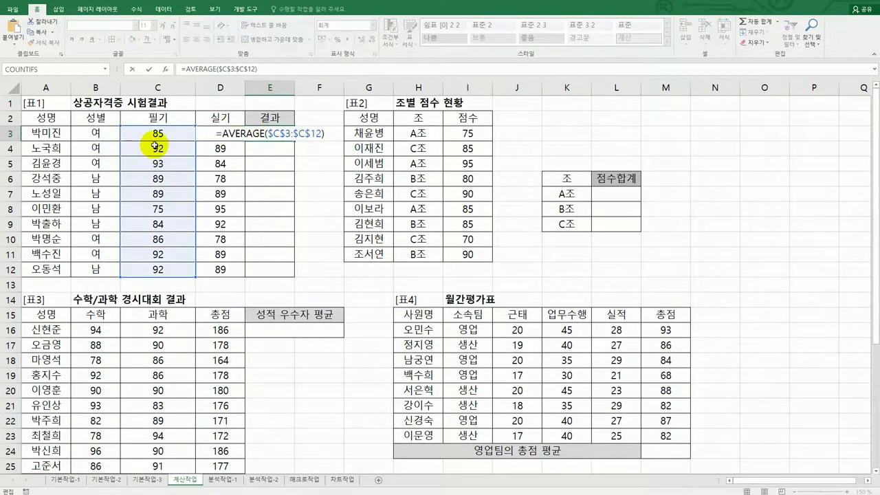
{"action": "left_click", "coordinate": [160, 132]}
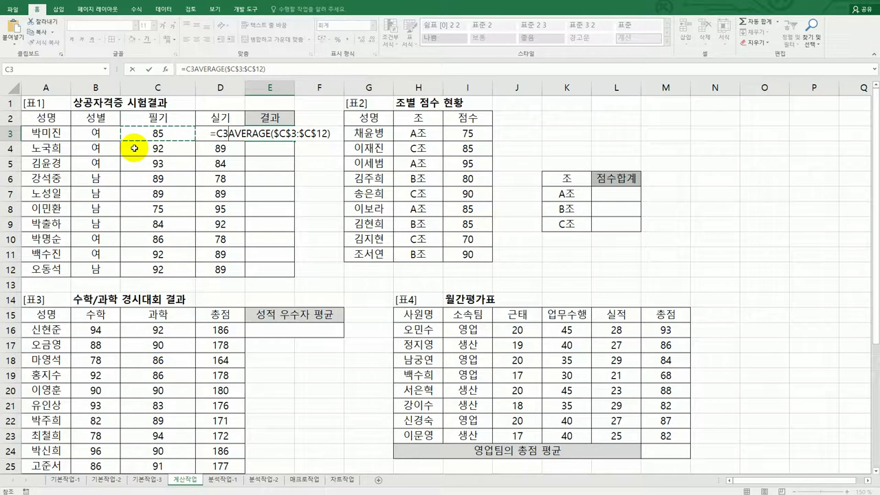
{"action": "type", "text": ">="}
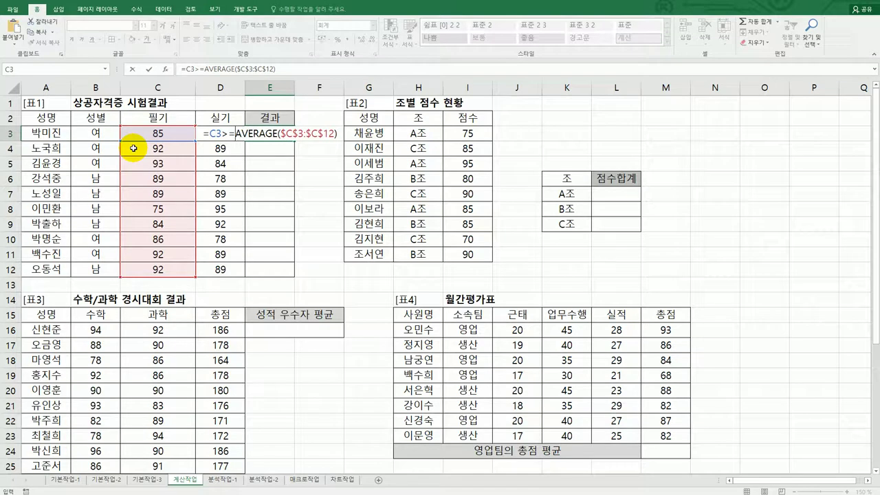
{"action": "key", "text": "Return"}
{"action": "key", "text": "Up"}
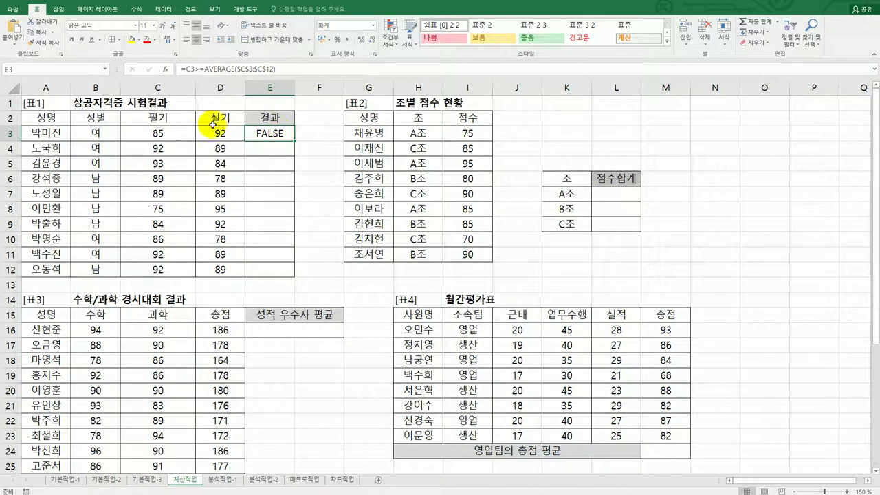
Step: Start wrapping the written-score comparison in E3 in an AND function
{"action": "double_click", "coordinate": [264, 132]}
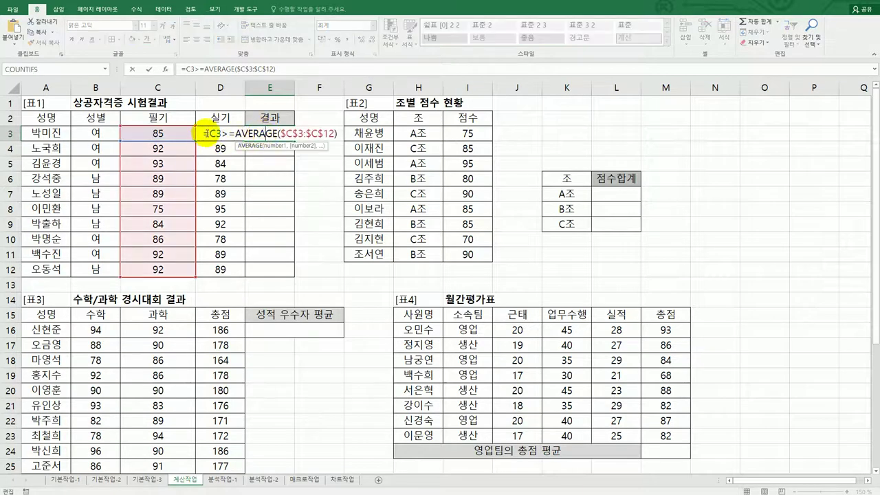
{"action": "type", "text": "and"}
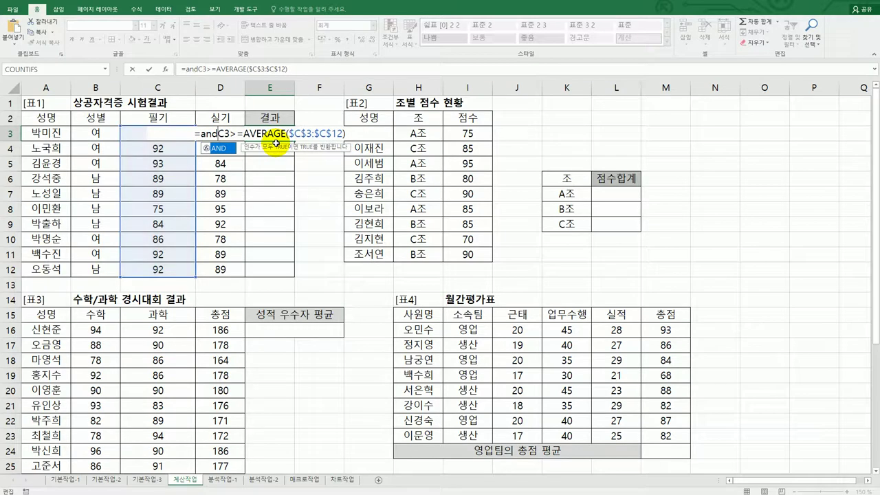
{"action": "type", "text": "("}
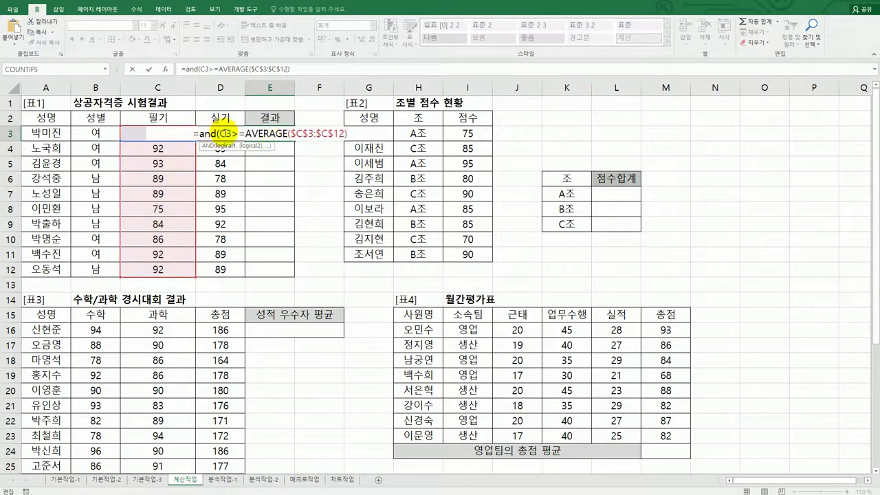
{"action": "left_click", "coordinate": [348, 132]}
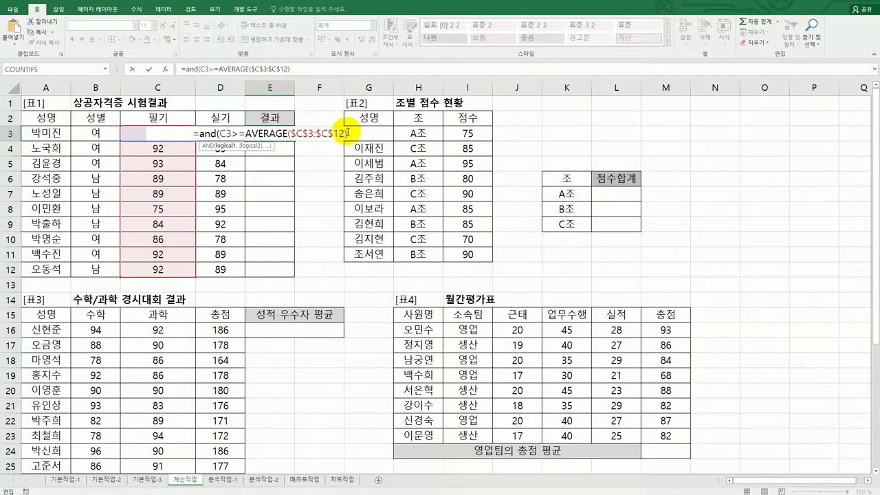
Step: Add the practical-score condition D3>=AVERAGE($D$3:$D$12) as the second AND argument in E3 and complete the formula
{"action": "type", "text": ","}
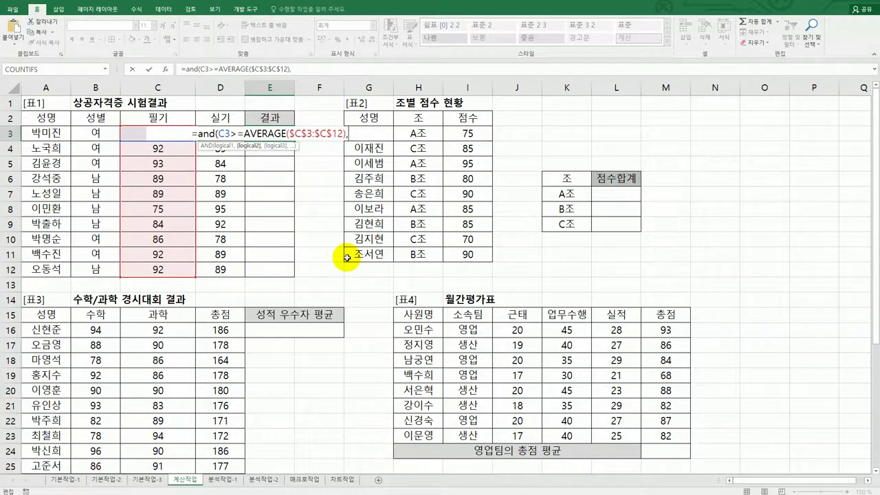
{"action": "type", "text": "d3>=av"}
{"action": "key", "text": "Down"}
{"action": "key", "text": "Tab"}
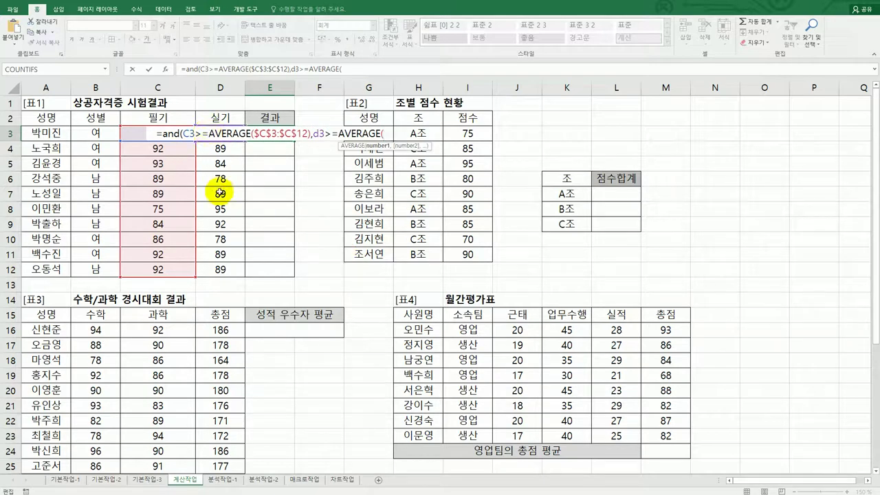
{"action": "left_click_drag", "start_coordinate": [226, 269], "coordinate": [224, 135]}
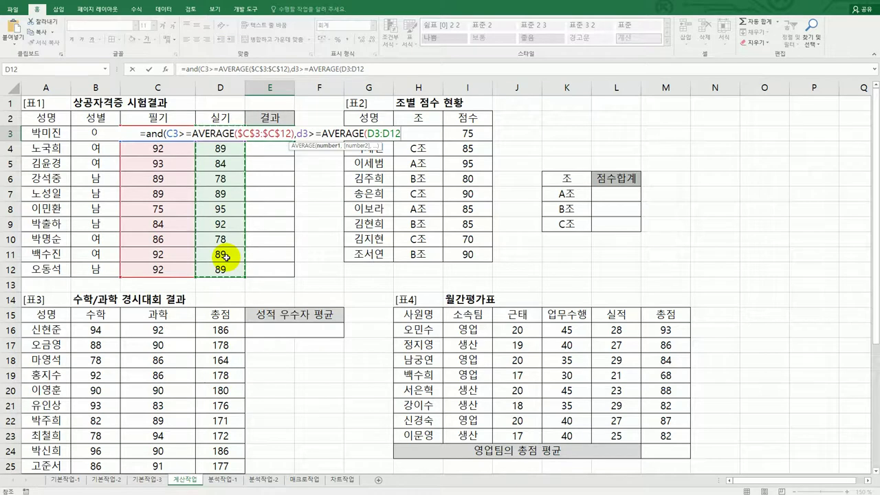
{"action": "key", "text": "F4"}
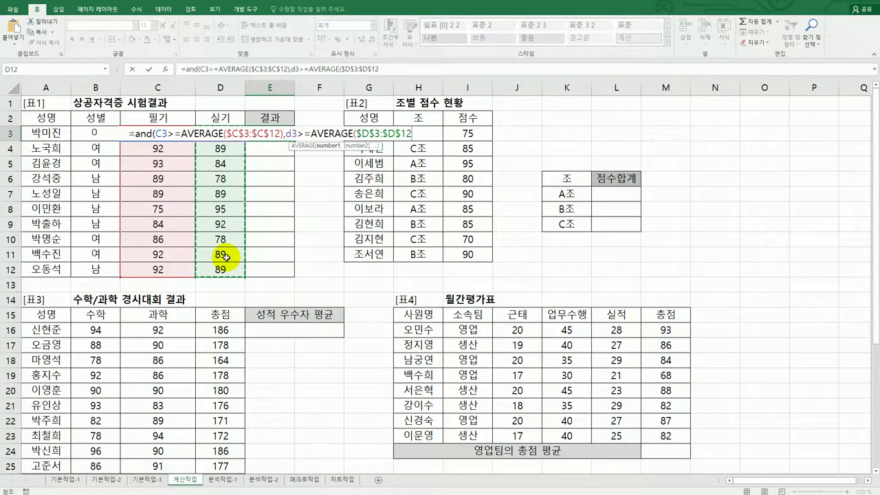
{"action": "type", "text": ")"}
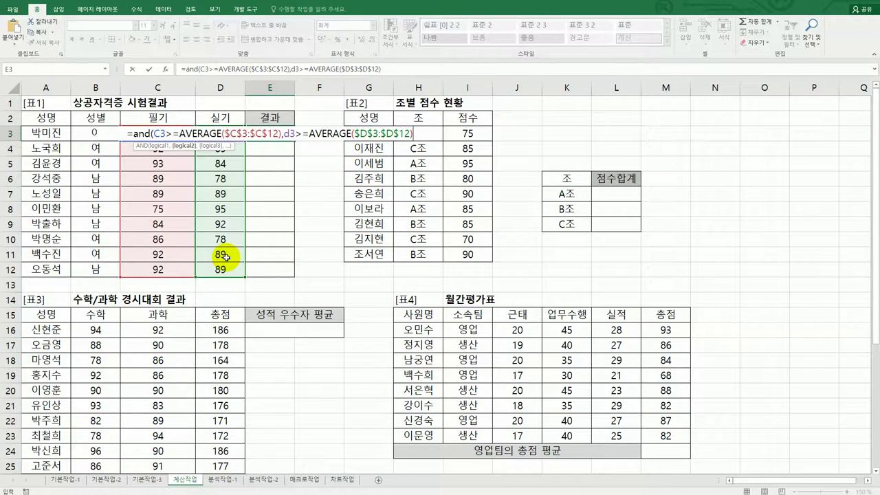
{"action": "type", "text": ")"}
{"action": "key", "text": "Return"}
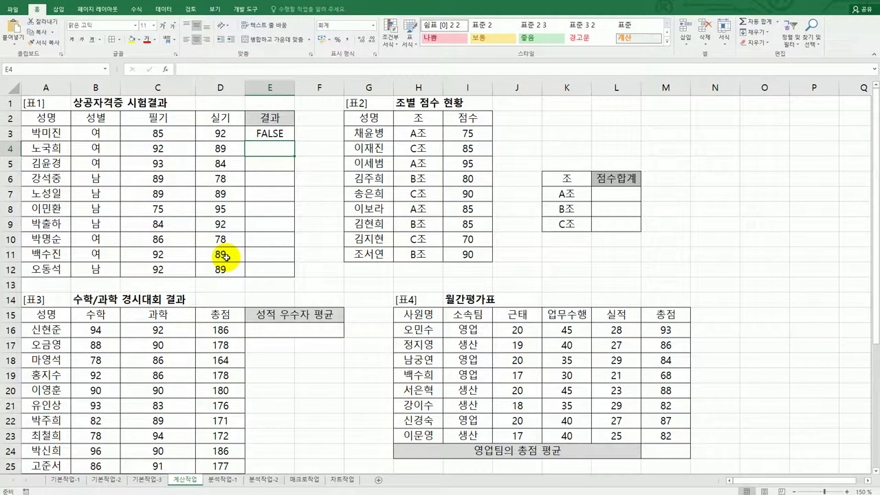
Step: Fill the AND formula from E3 down to E12 and inspect the formulas in several result cells
{"action": "left_click", "coordinate": [270, 134]}
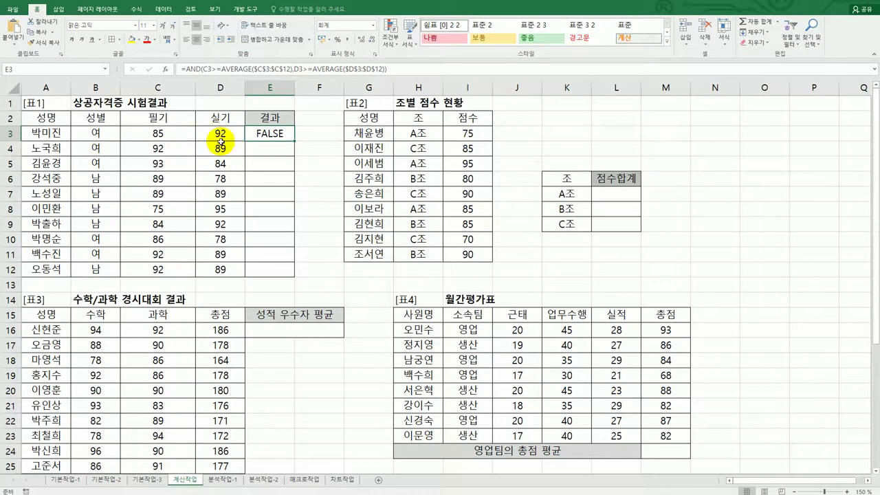
{"action": "left_click_drag", "start_coordinate": [294, 141], "coordinate": [288, 278]}
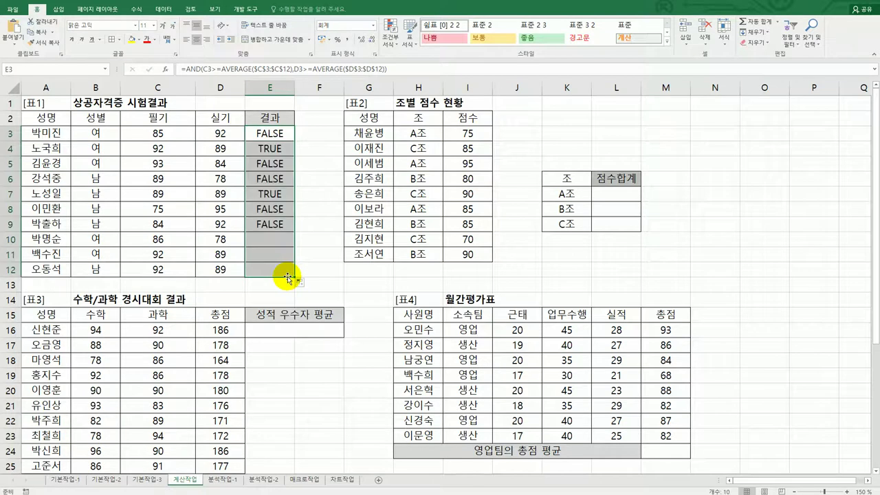
{"action": "left_click", "coordinate": [264, 149]}
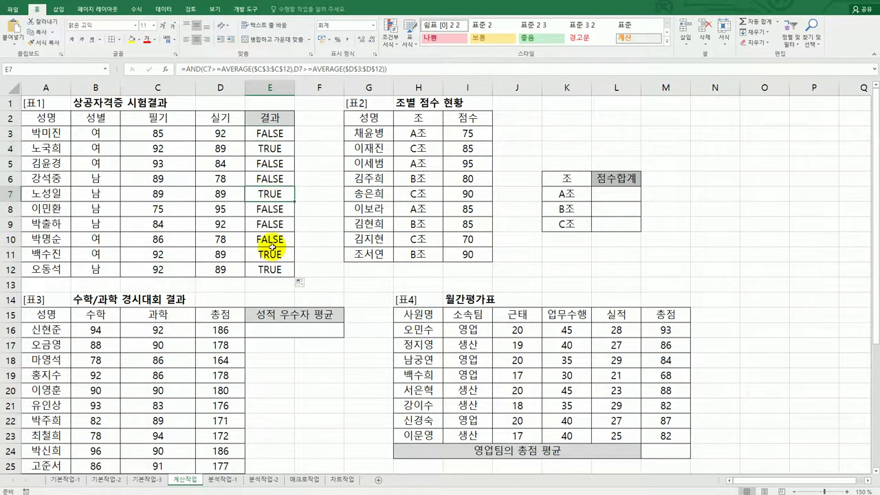
{"action": "left_click", "coordinate": [272, 256]}
{"action": "left_click", "coordinate": [273, 270]}
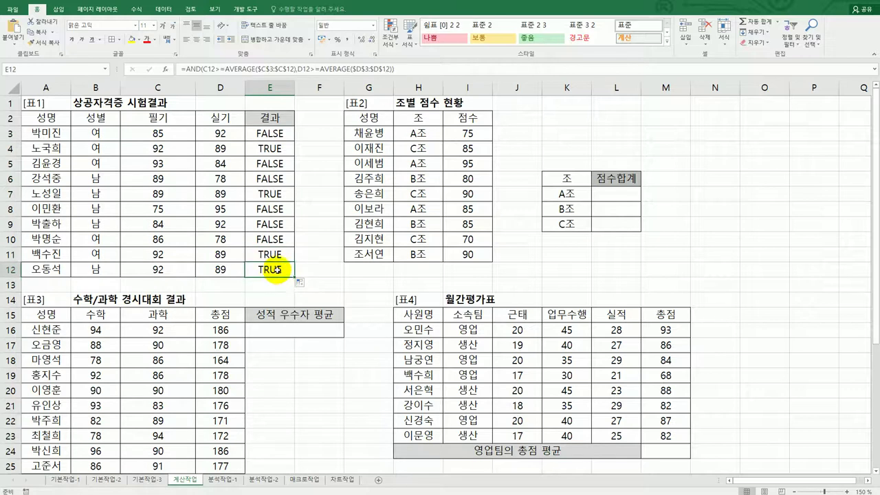
Step: Wrap the AND test in E3 in an IF function that returns "합격" when true and an empty string "" otherwise
{"action": "left_click", "coordinate": [274, 134]}
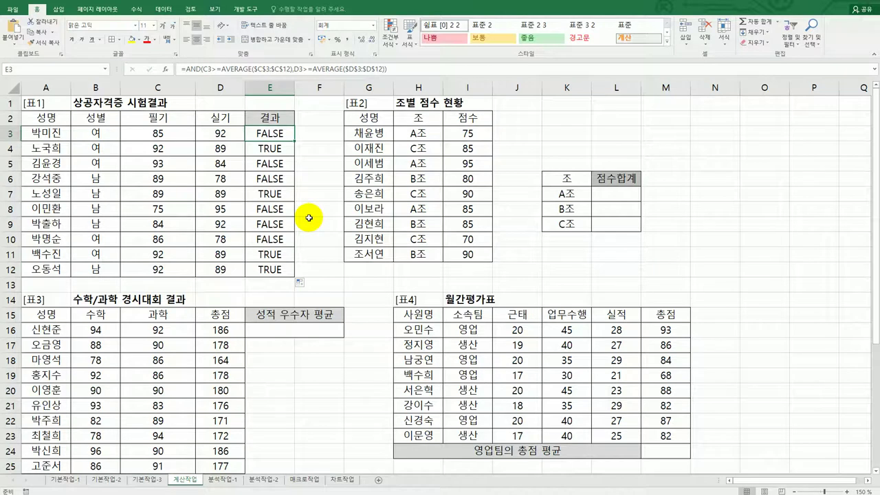
{"action": "double_click", "coordinate": [273, 133]}
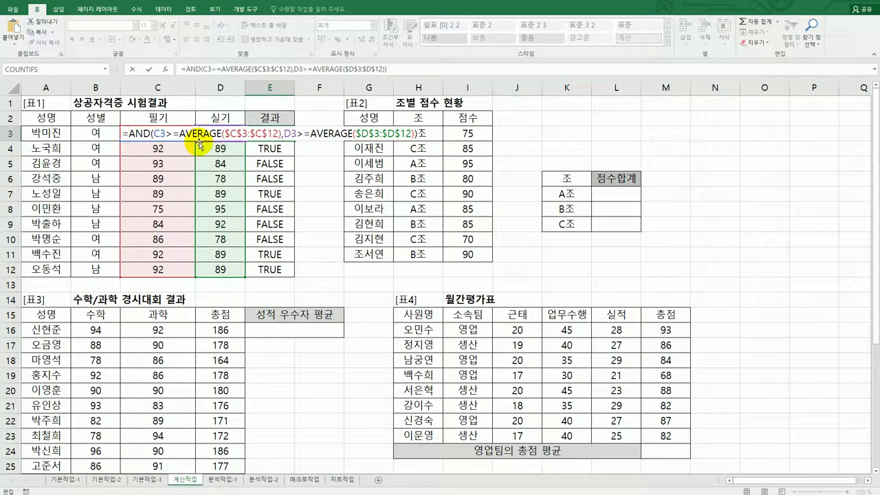
{"action": "type", "text": "IF("}
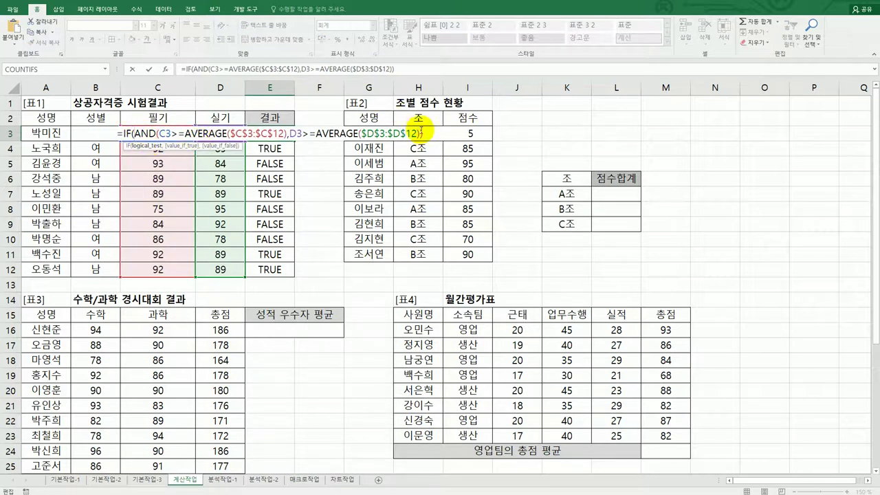
{"action": "left_click", "coordinate": [426, 134]}
{"action": "type", "text": ",\"합ㄱ"}
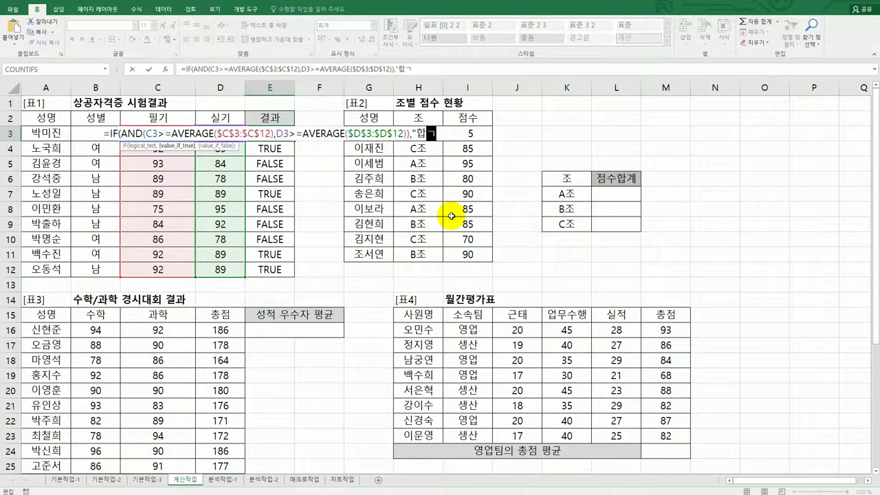
{"action": "type", "text": "격\","}
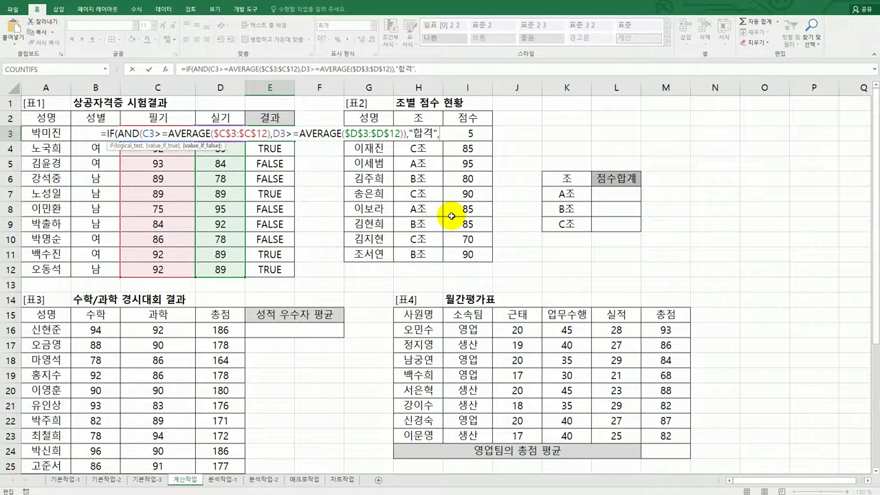
{"action": "type", "text": "\"\""}
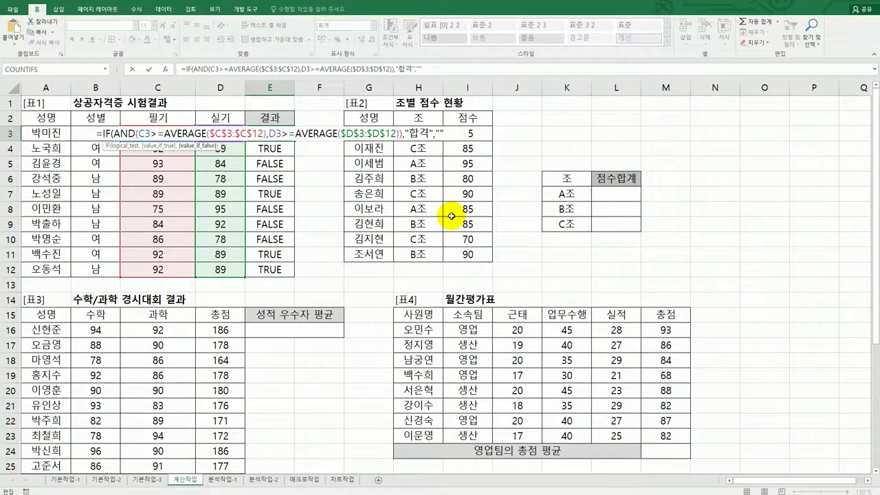
{"action": "type", "text": ")"}
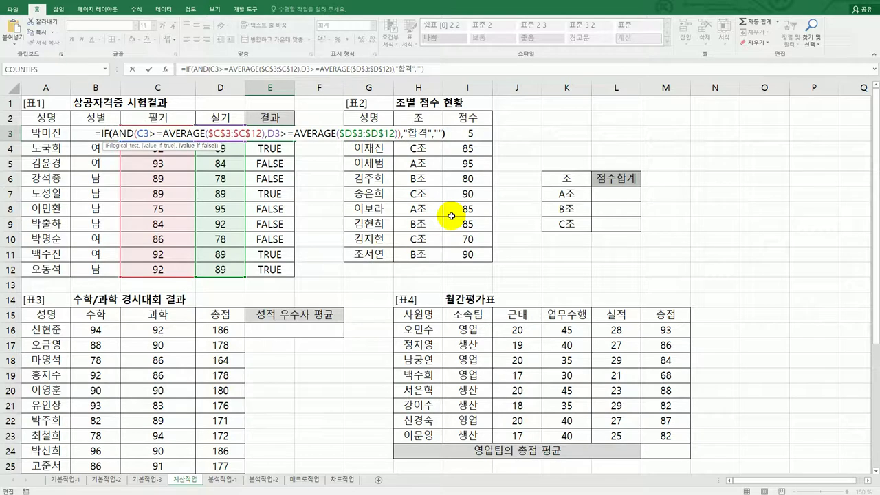
{"action": "key", "text": "Return"}
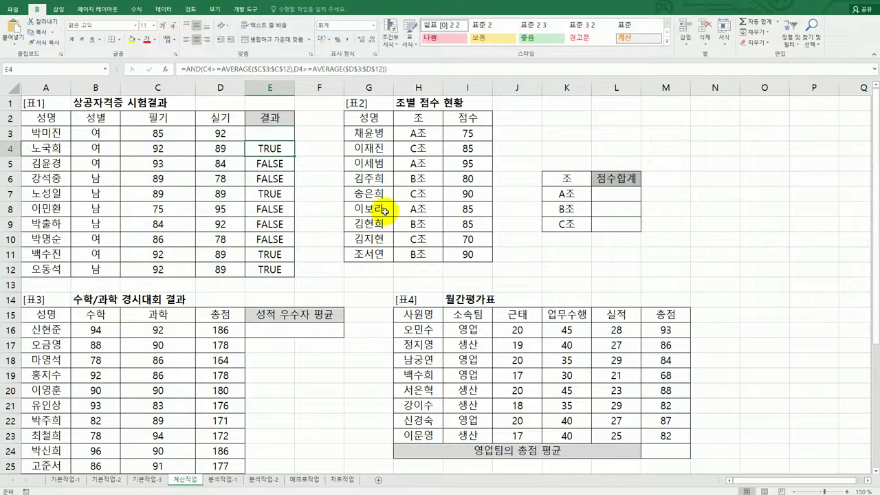
Step: Fill the IF formula from E3 down to E12 for the whole 결과 column of 표1
{"action": "left_click", "coordinate": [269, 135]}
{"action": "left_click_drag", "start_coordinate": [297, 141], "coordinate": [297, 272]}
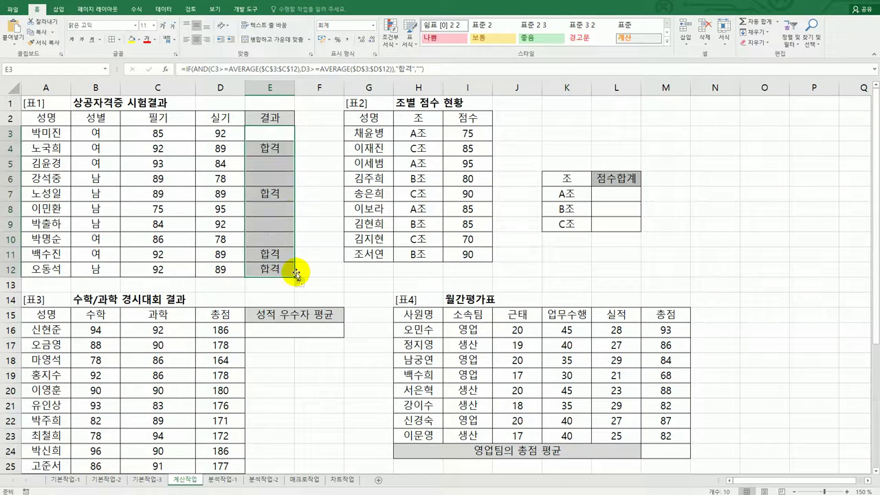
{"action": "left_click", "coordinate": [266, 134]}
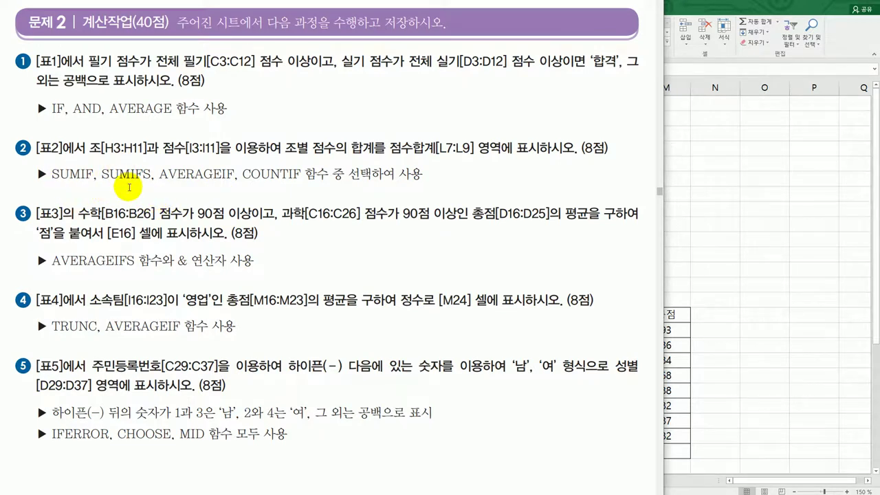
Step: Start a SUMIF formula in the 점수합계 cell L7 with the absolute 조 range $H$3:$H$11 as its first argument
{"action": "left_click", "coordinate": [733, 223]}
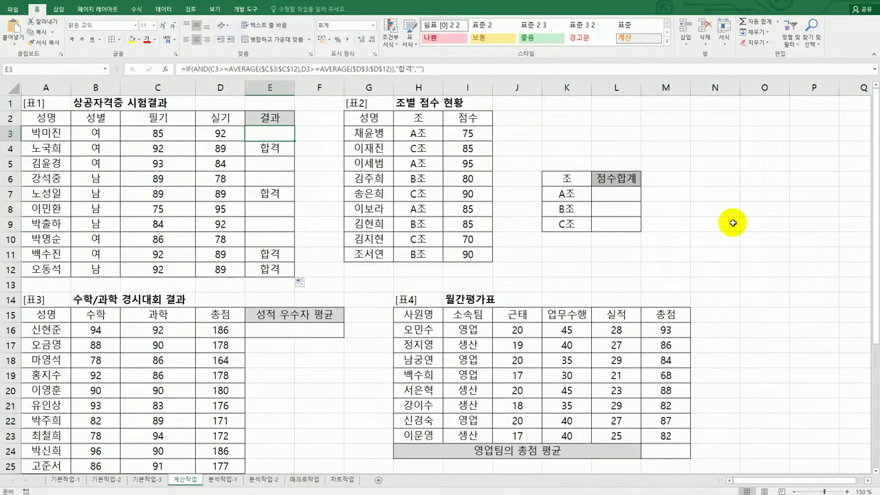
{"action": "left_click_drag", "start_coordinate": [567, 194], "coordinate": [570, 217]}
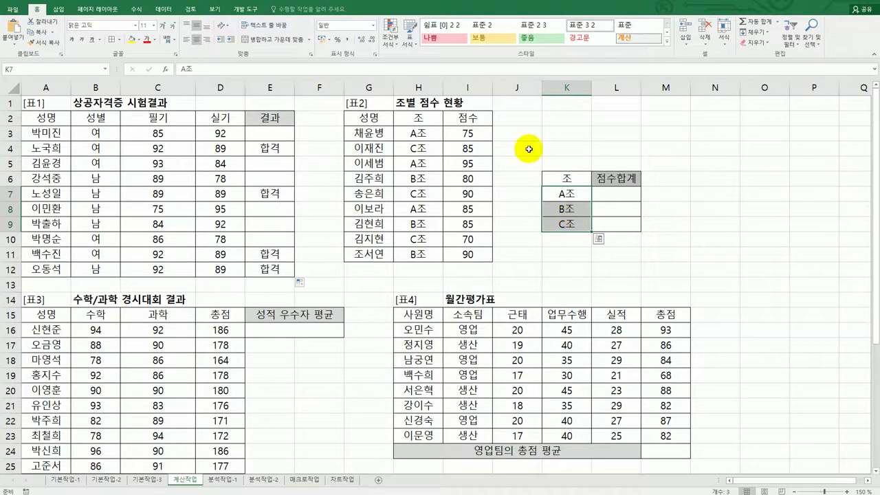
{"action": "key", "text": "alt+Tab"}
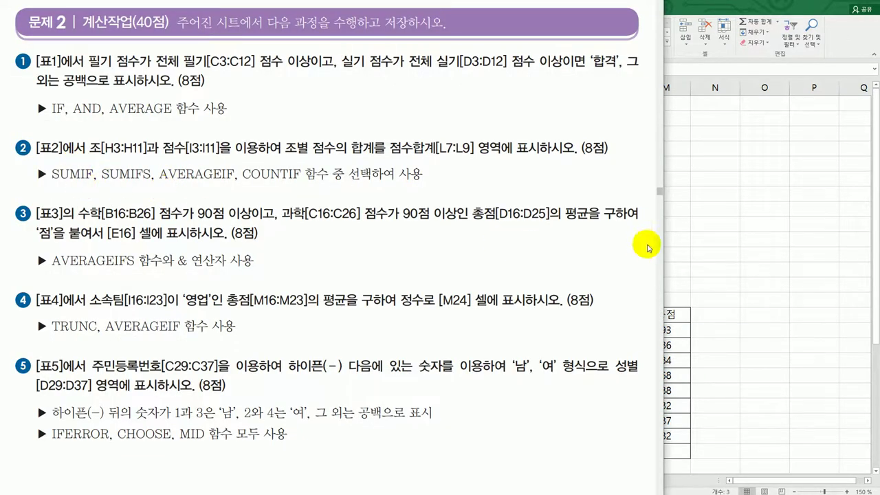
{"action": "key", "text": "alt+Tab"}
{"action": "left_click", "coordinate": [616, 197]}
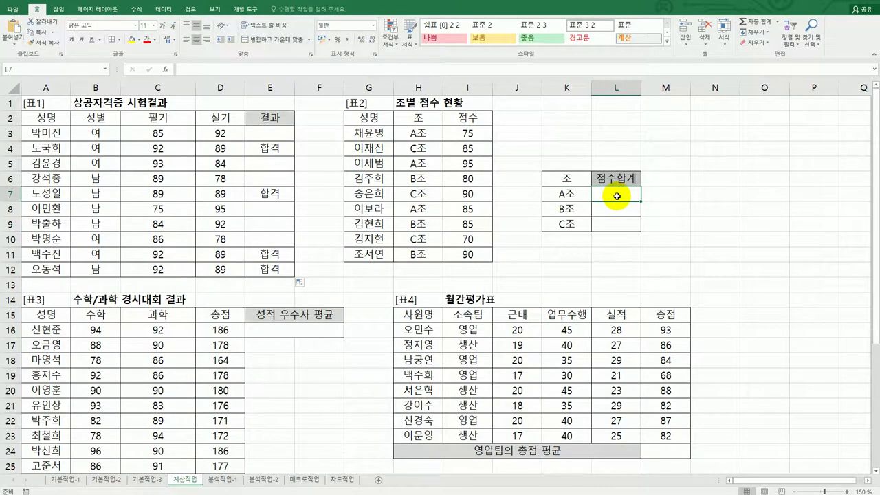
{"action": "type", "text": "="}
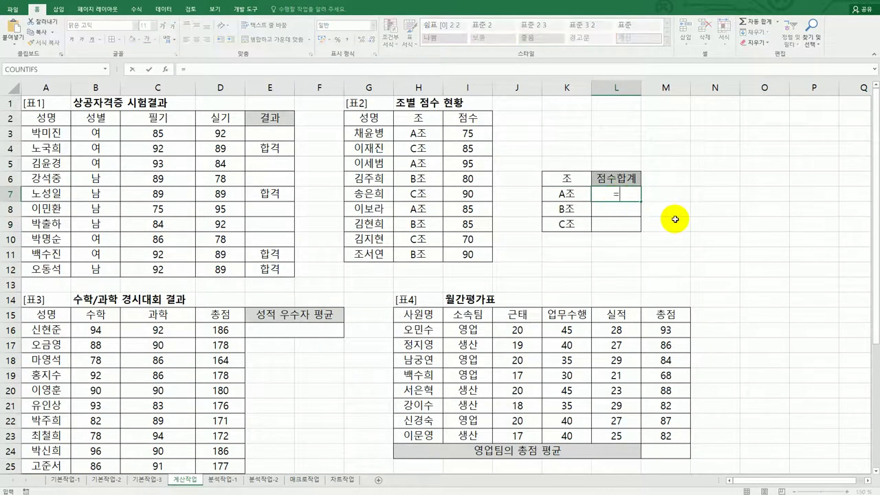
{"action": "type", "text": "sumif"}
{"action": "key", "text": "Tab"}
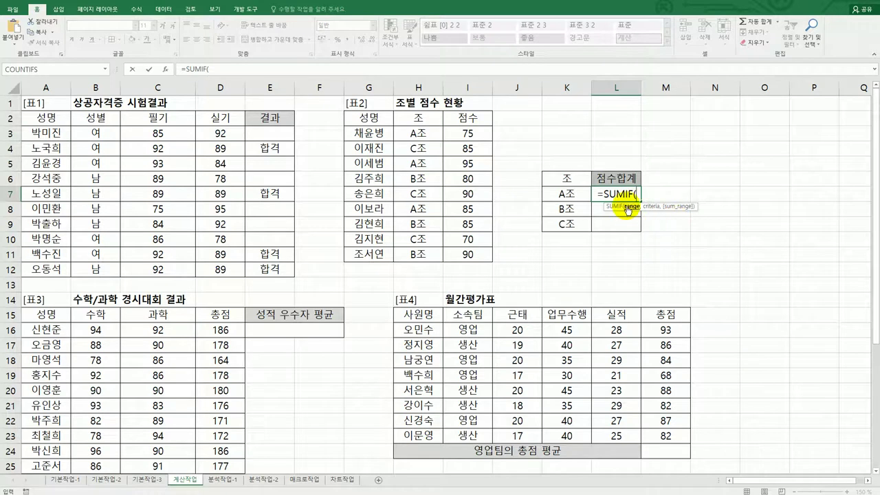
{"action": "left_click_drag", "start_coordinate": [418, 133], "coordinate": [412, 253]}
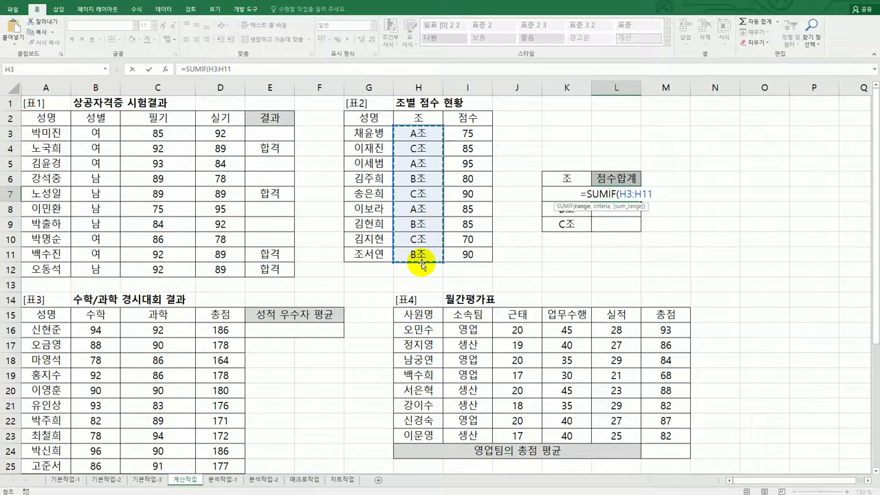
{"action": "key", "text": "F4"}
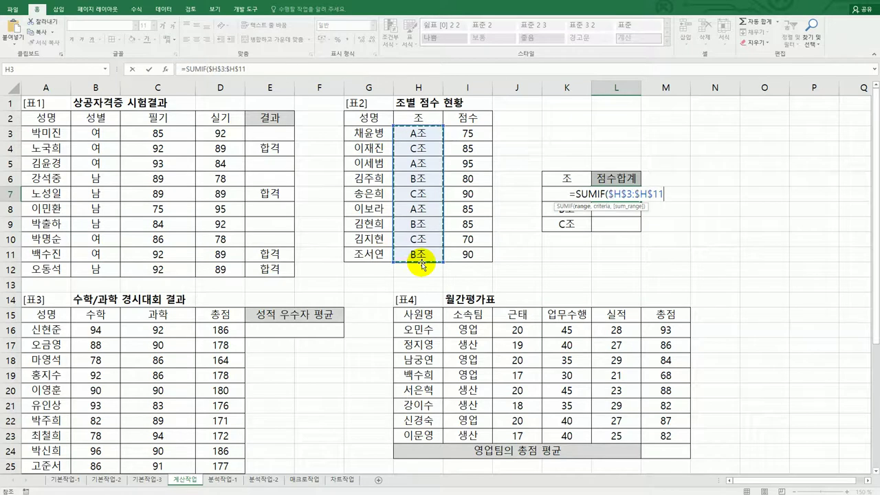
{"action": "type", "text": ","}
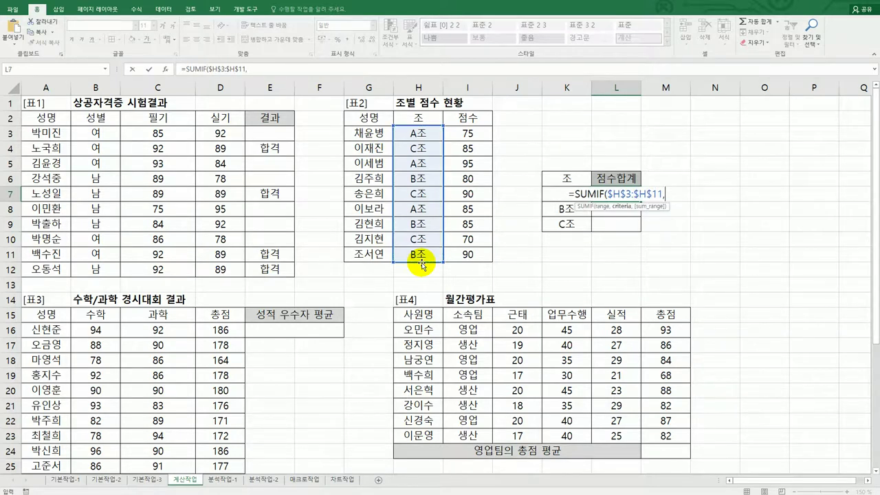
Step: Add K7 as the SUMIF criterion and $I$3:$I$11 as the absolute sum range in L7, and complete the formula
{"action": "key", "text": "Left"}
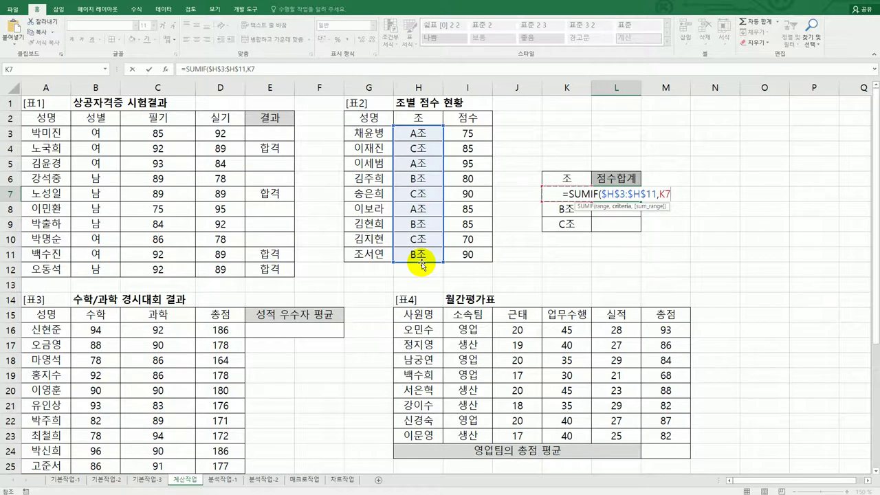
{"action": "type", "text": ","}
{"action": "left_click_drag", "start_coordinate": [477, 134], "coordinate": [467, 253]}
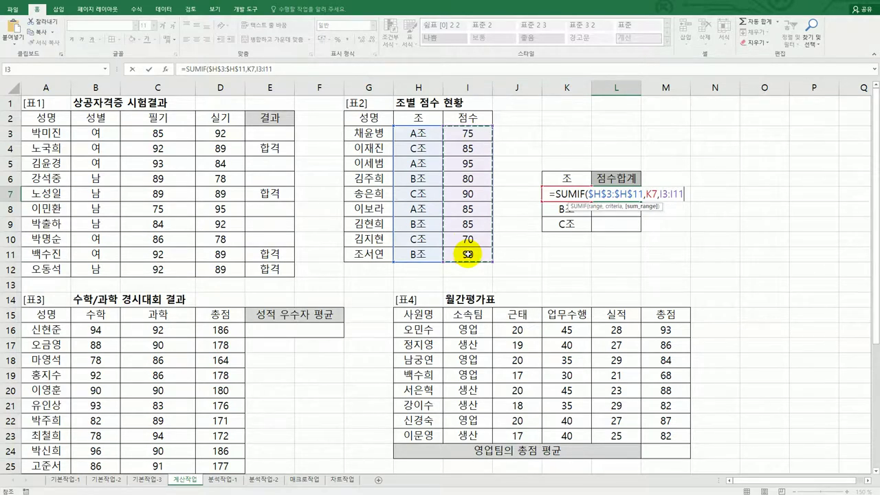
{"action": "key", "text": "F4"}
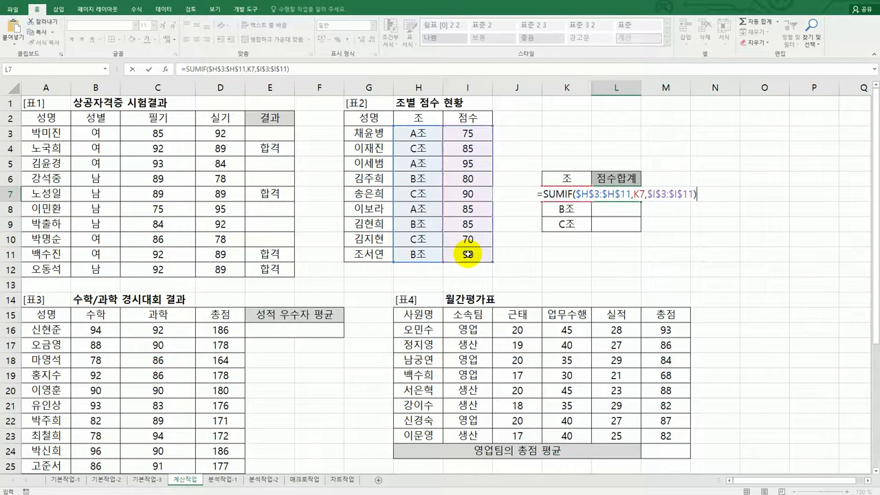
{"action": "key", "text": "Return"}
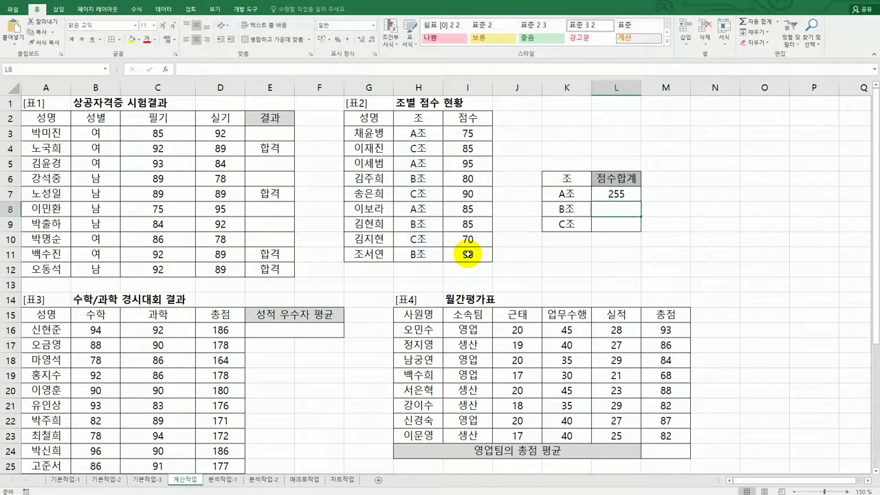
Step: Fill the SUMIF formula from L7 down to L9 and inspect the formula in L9
{"action": "left_click", "coordinate": [632, 193]}
{"action": "left_click_drag", "start_coordinate": [641, 204], "coordinate": [633, 232]}
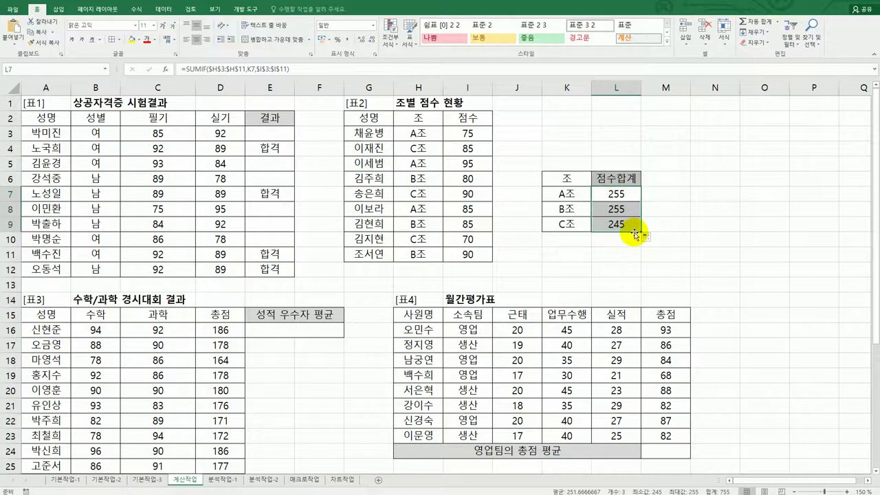
{"action": "left_click", "coordinate": [613, 226]}
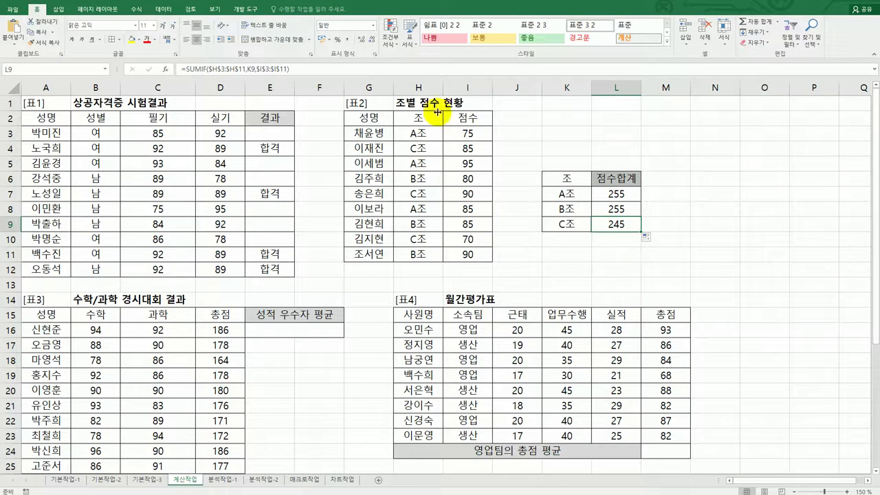
Step: Read the 표3 task and start an AVERAGEIFS formula in E16 with the 총점 range D16:D25 as the average range
{"action": "key", "text": "alt+Tab"}
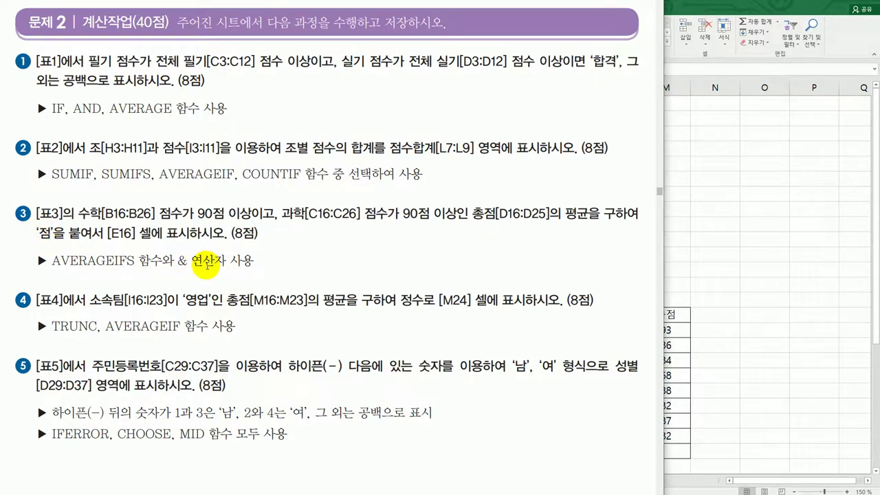
{"action": "scroll", "coordinate": [722, 246], "scroll_direction": "down", "scroll_amount": 2}
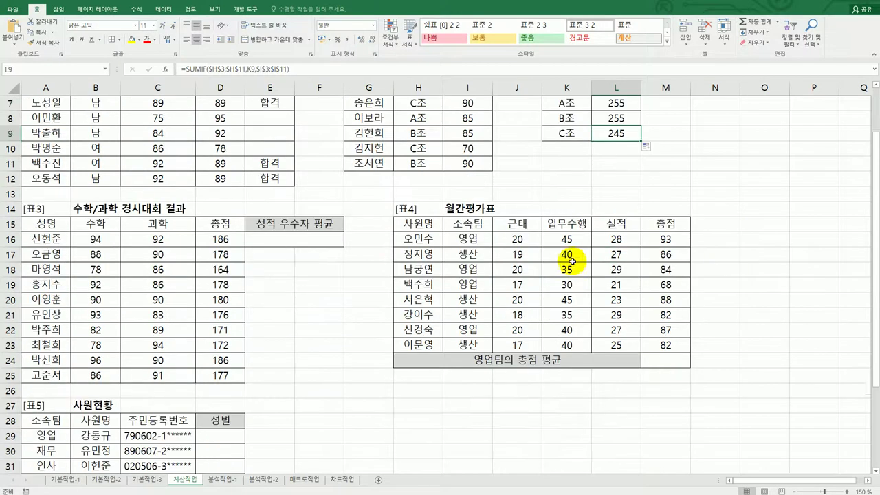
{"action": "left_click", "coordinate": [326, 239]}
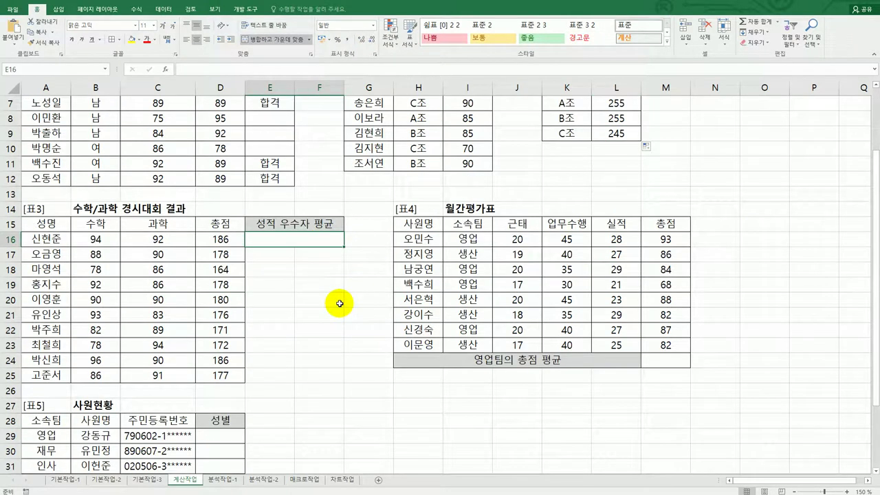
{"action": "type", "text": "="}
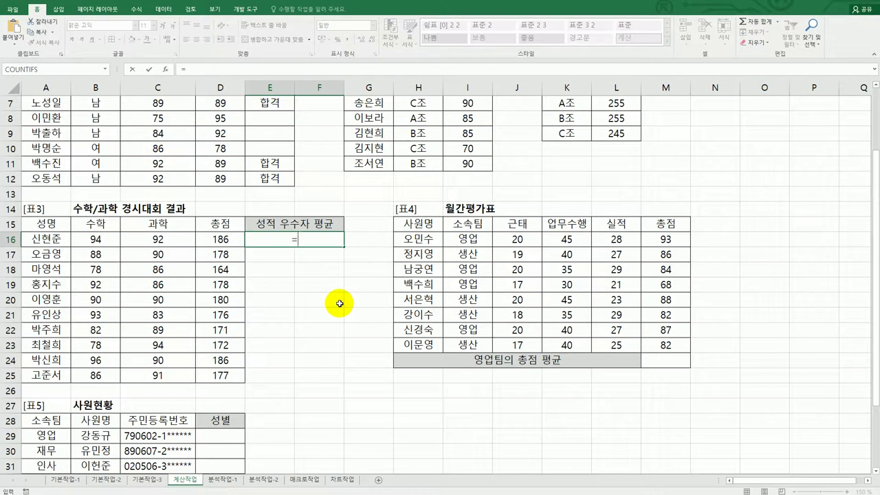
{"action": "type", "text": "av"}
{"action": "key", "text": "Down"}
{"action": "key", "text": "Down"}
{"action": "key", "text": "Down"}
{"action": "key", "text": "Down"}
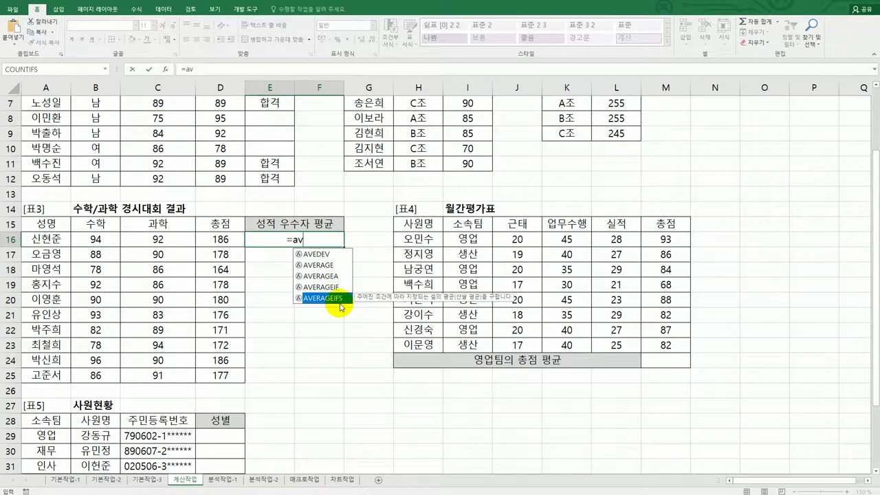
{"action": "key", "text": "Tab"}
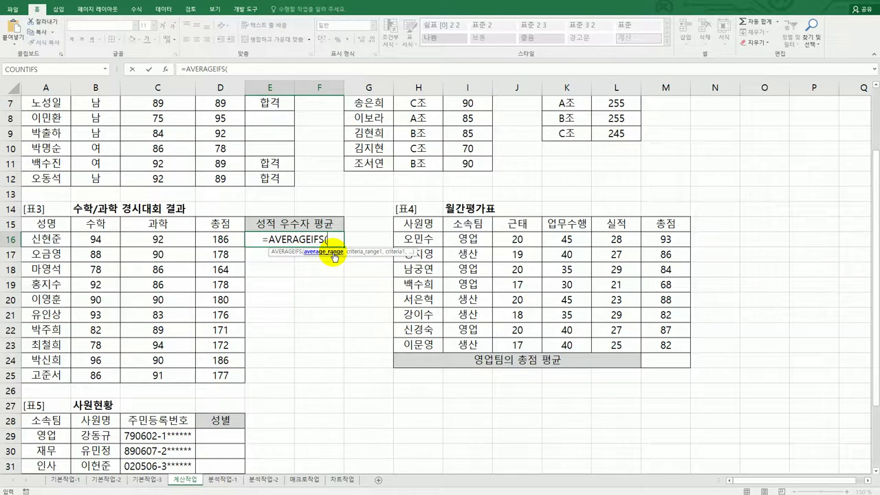
{"action": "left_click_drag", "start_coordinate": [232, 241], "coordinate": [235, 377]}
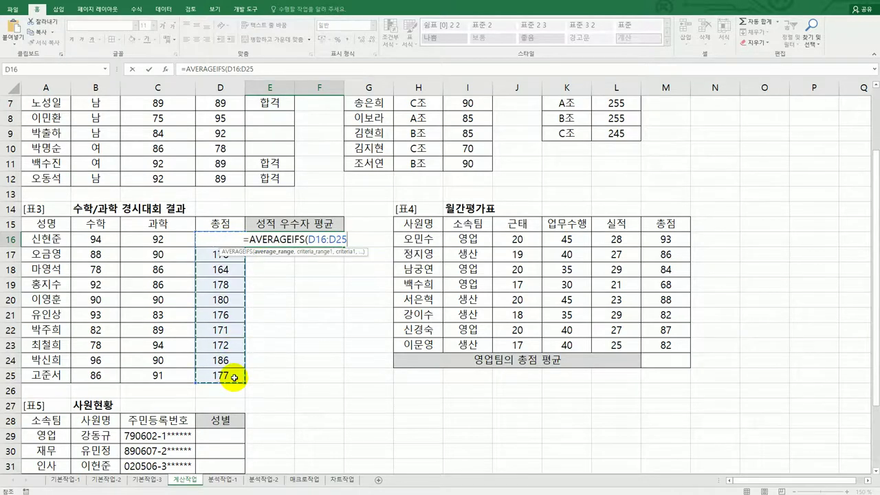
{"action": "type", "text": ","}
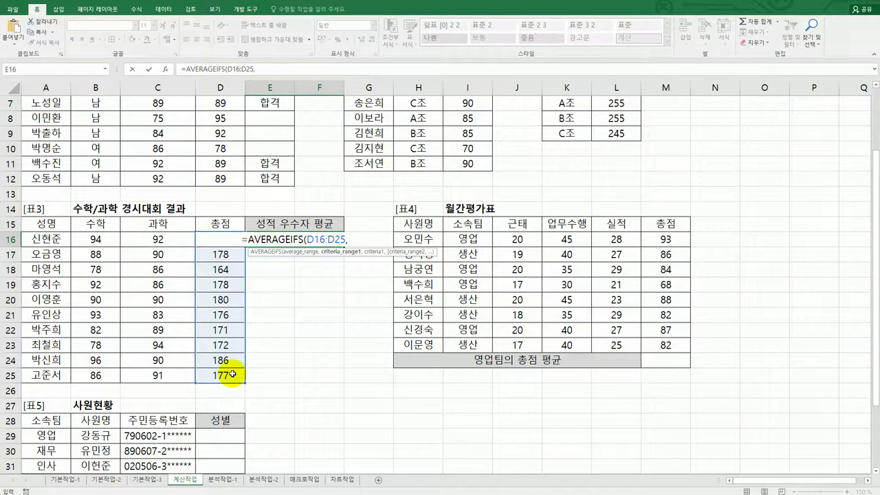
Step: Add the 수학 range B16:B25 with the criterion ">=90" as the first condition of the AVERAGEIFS formula
{"action": "left_click_drag", "start_coordinate": [97, 239], "coordinate": [95, 374]}
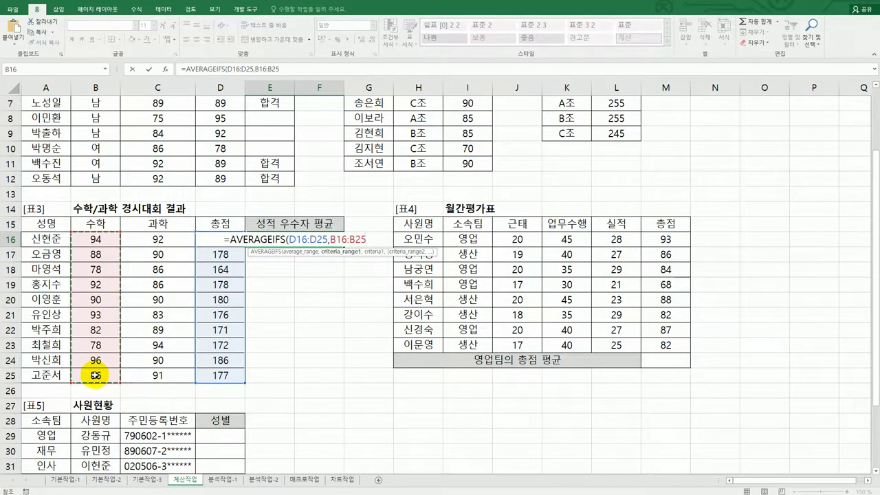
{"action": "type", "text": ","}
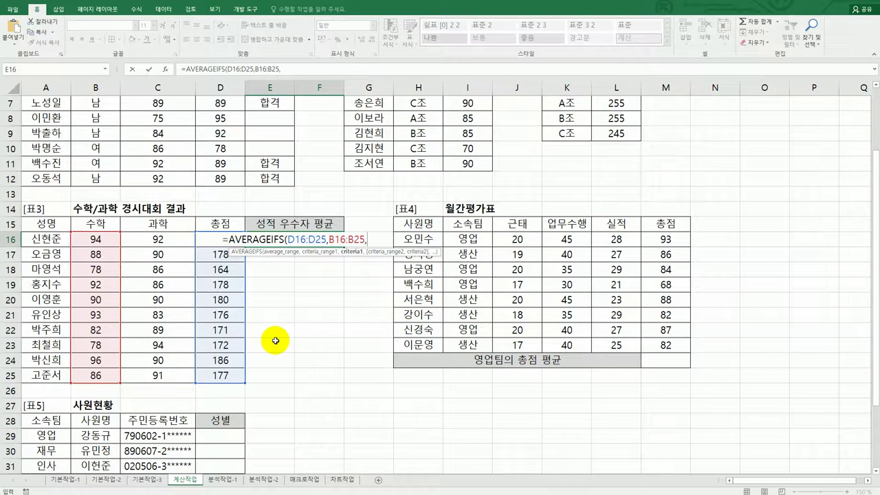
{"action": "type", "text": "\">="}
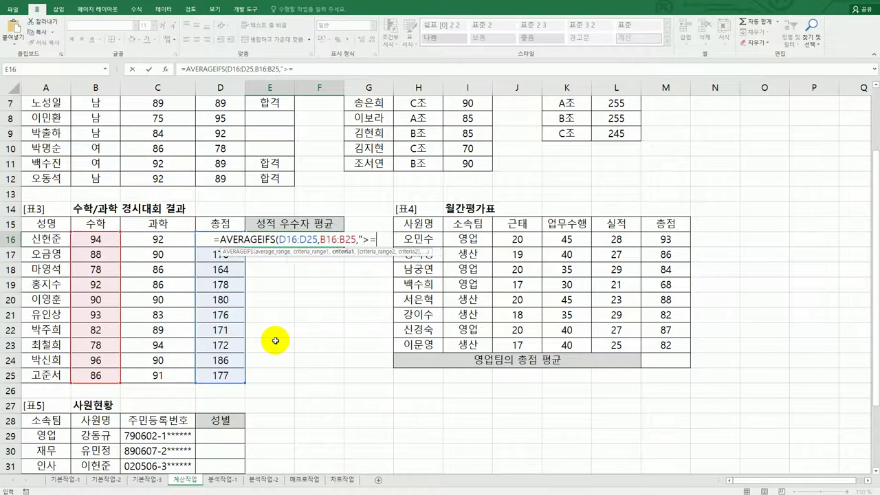
{"action": "type", "text": "90\""}
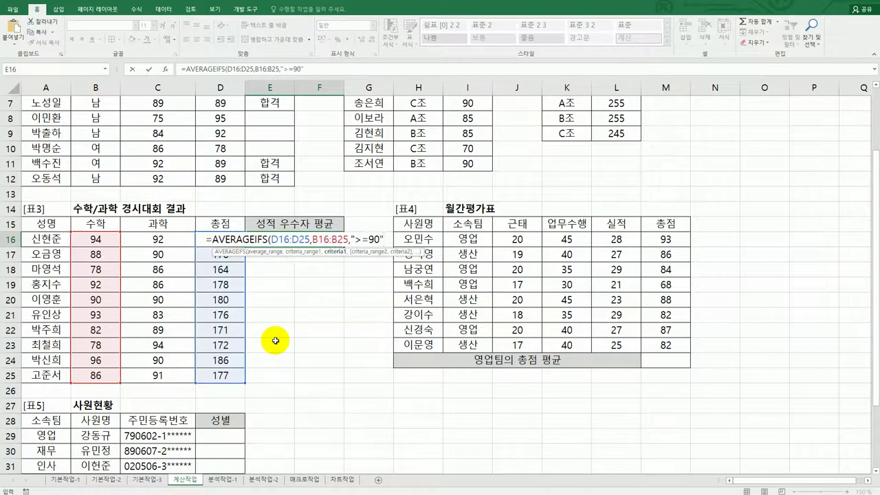
{"action": "type", "text": ","}
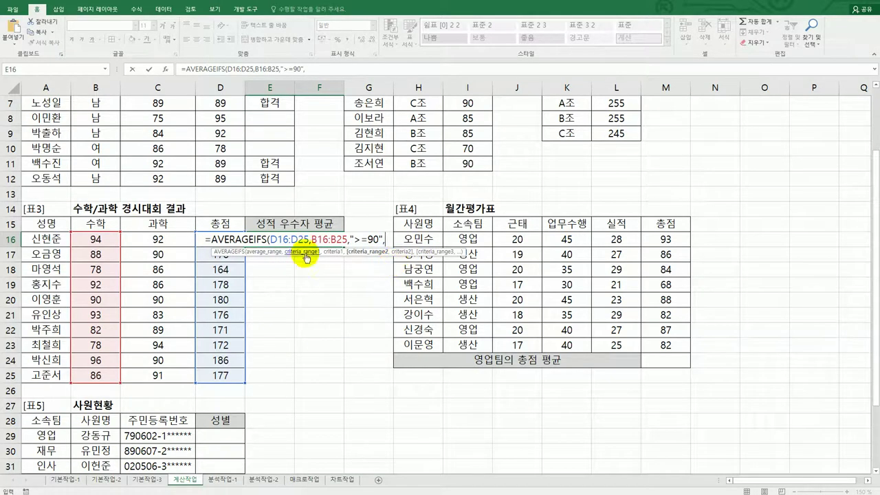
Step: Add the 과학 range C16:C25 with the criterion ">=90" as the second condition and complete the AVERAGEIFS formula in E16
{"action": "left_click_drag", "start_coordinate": [173, 239], "coordinate": [182, 373]}
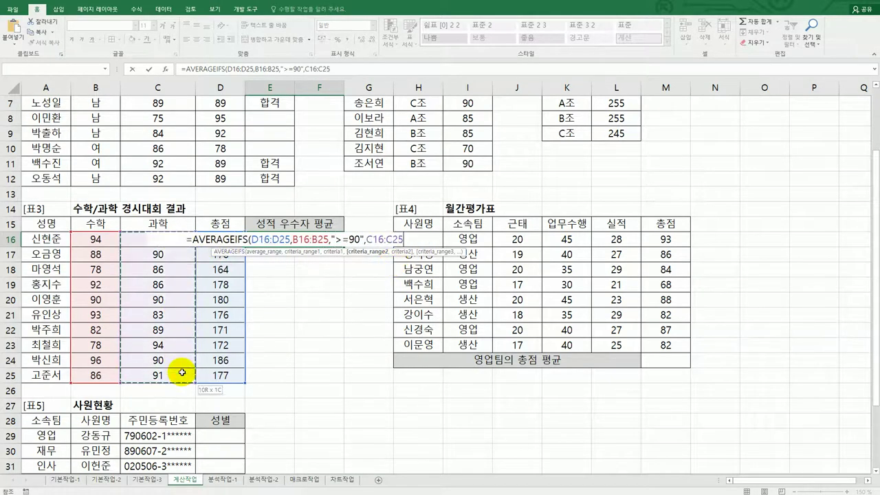
{"action": "type", "text": ","}
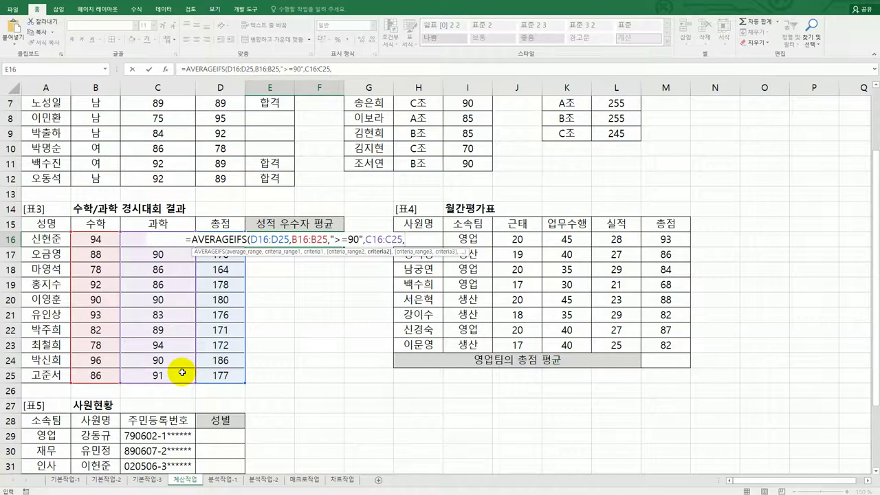
{"action": "type", "text": "\">=90\""}
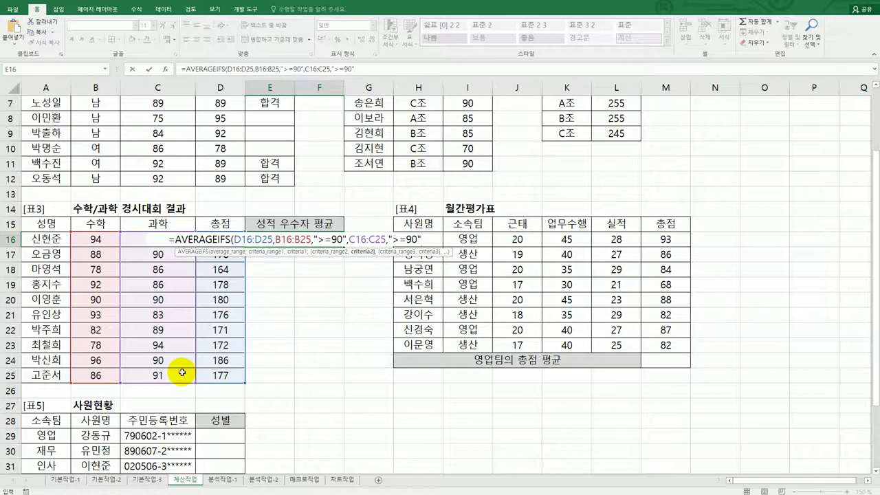
{"action": "type", "text": ")"}
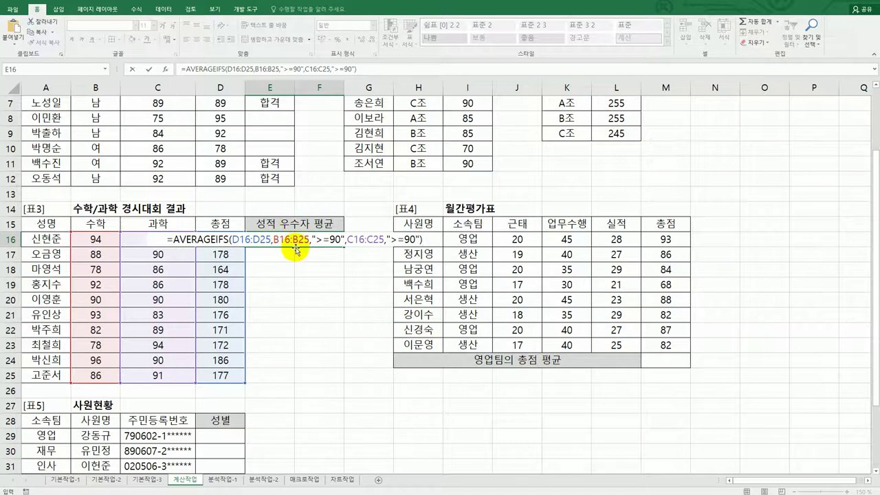
{"action": "double_click", "coordinate": [330, 245]}
{"action": "left_click", "coordinate": [361, 239]}
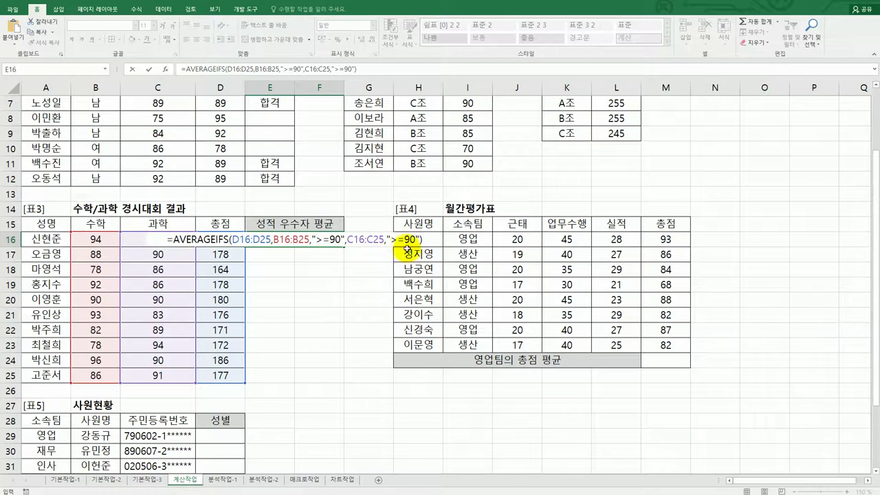
{"action": "key", "text": "ctrl+Return"}
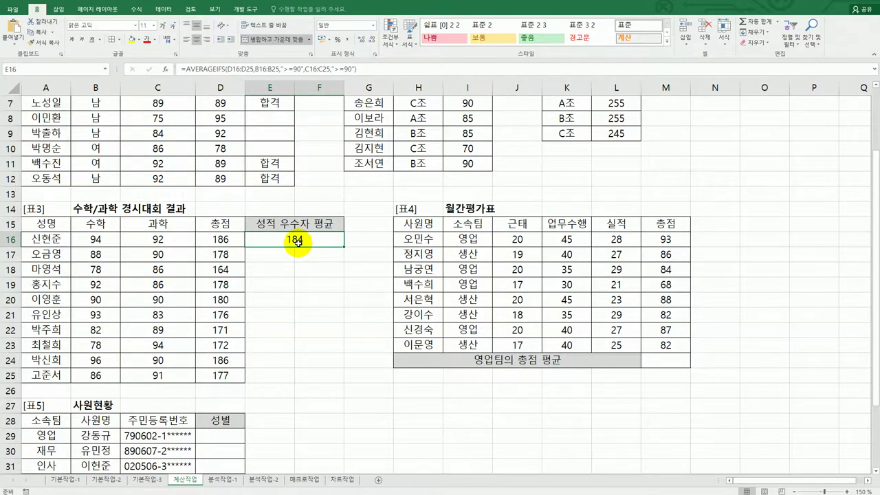
{"action": "key", "text": "alt+Tab"}
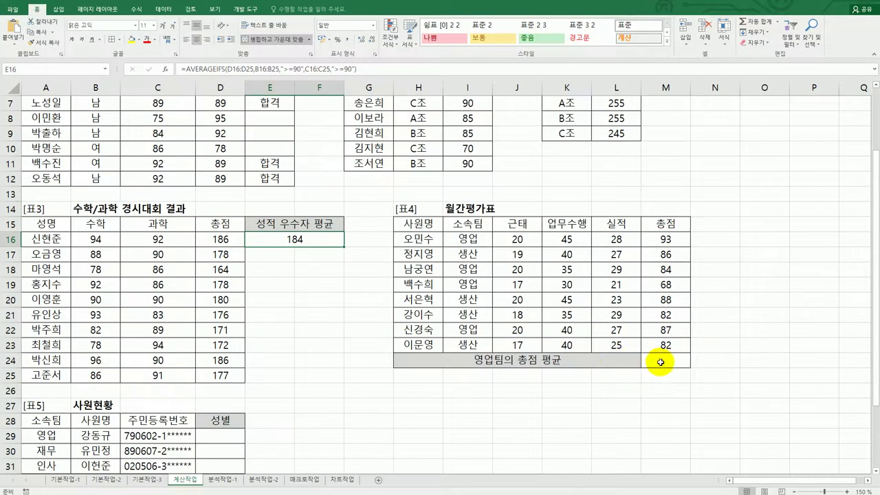
Step: Start an AVERAGEIF formula in M24 with the 소속팀 range I16:I23 as the criteria range
{"action": "left_click", "coordinate": [660, 362]}
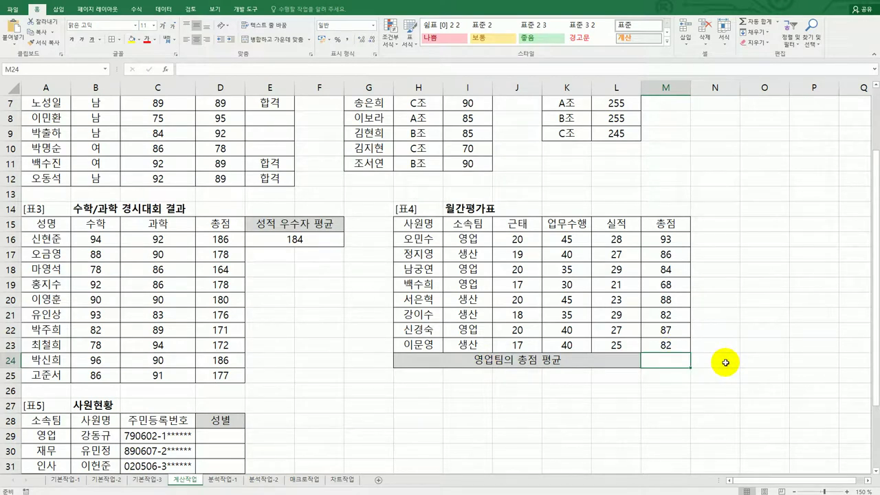
{"action": "type", "text": "=av"}
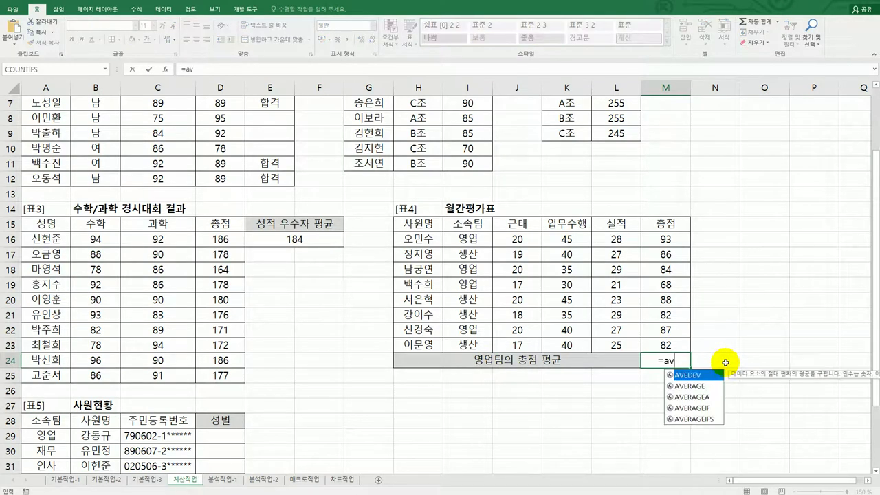
{"action": "key", "text": "Down"}
{"action": "key", "text": "Down"}
{"action": "key", "text": "Tab"}
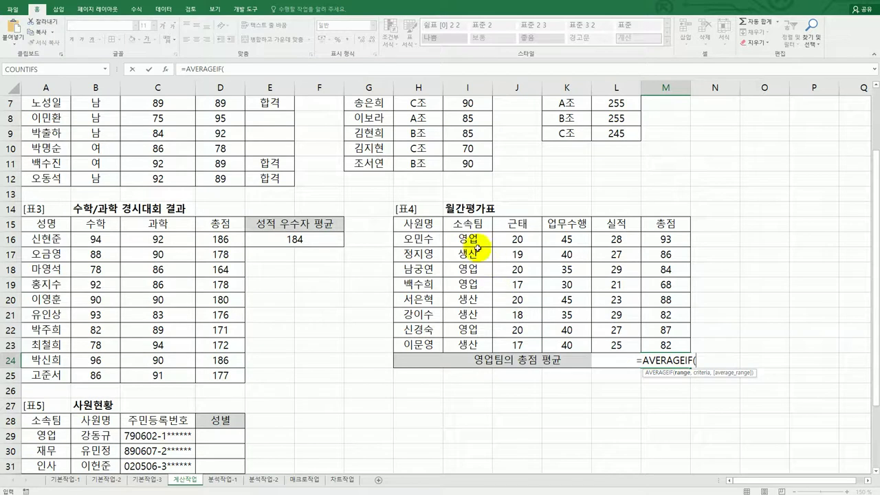
{"action": "left_click_drag", "start_coordinate": [469, 240], "coordinate": [468, 340]}
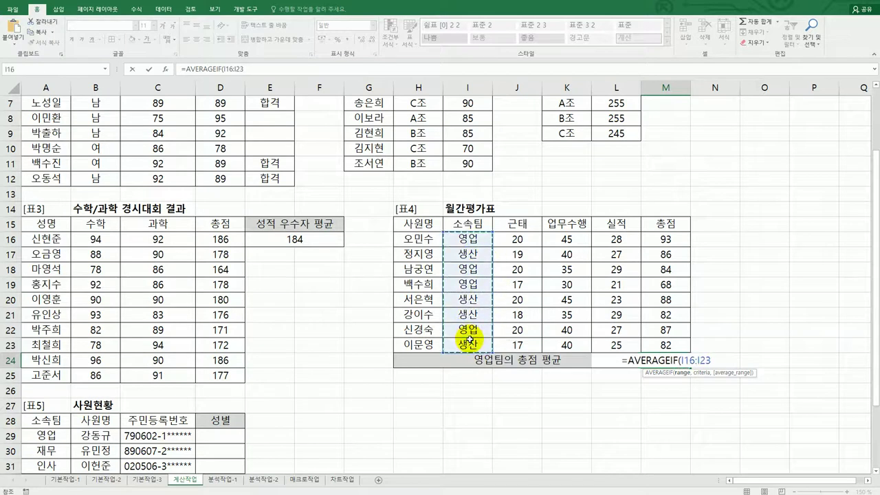
Step: Add the criterion "영업" and the 총점 average range M16:M23 to complete the AVERAGEIF formula in M24
{"action": "type", "text": ",\"d"}
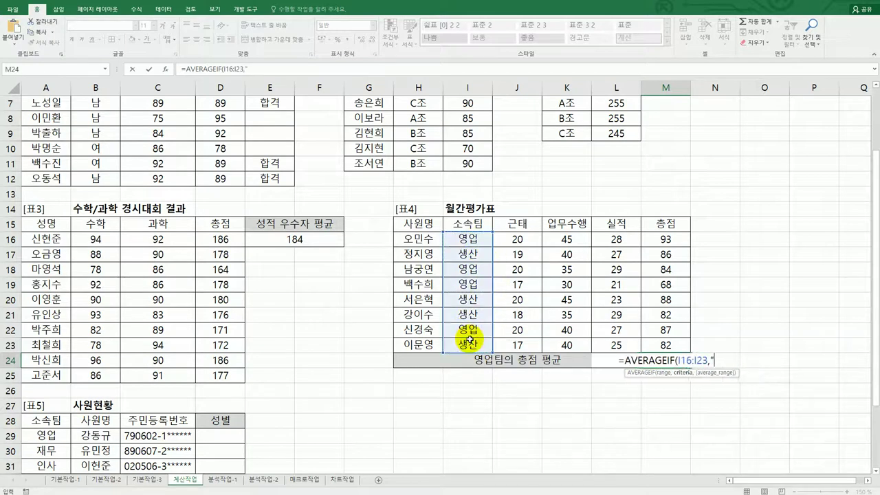
{"action": "key", "text": "BackSpace"}
{"action": "type", "text": "영업\","}
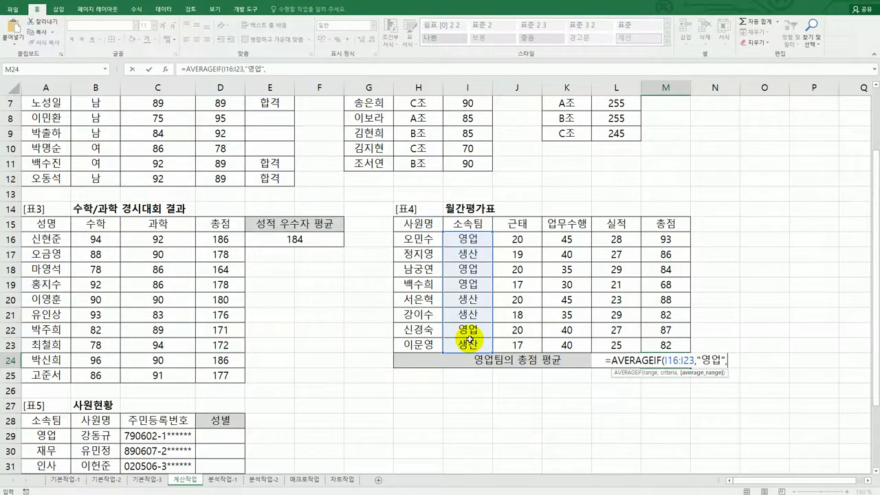
{"action": "left_click_drag", "start_coordinate": [670, 241], "coordinate": [666, 345]}
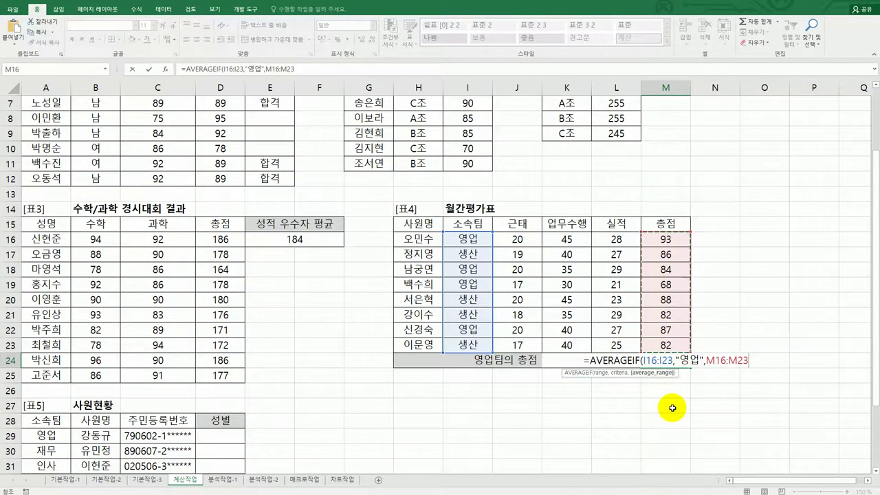
{"action": "key", "text": "Return"}
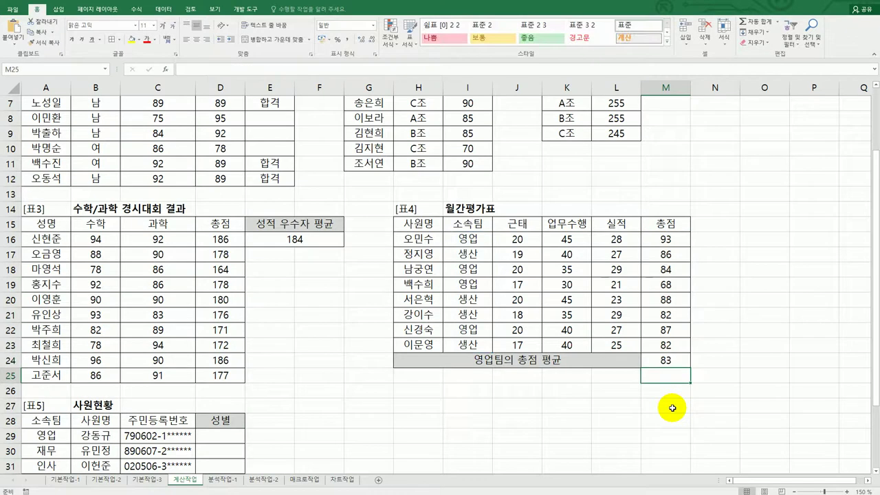
{"action": "key", "text": "Up"}
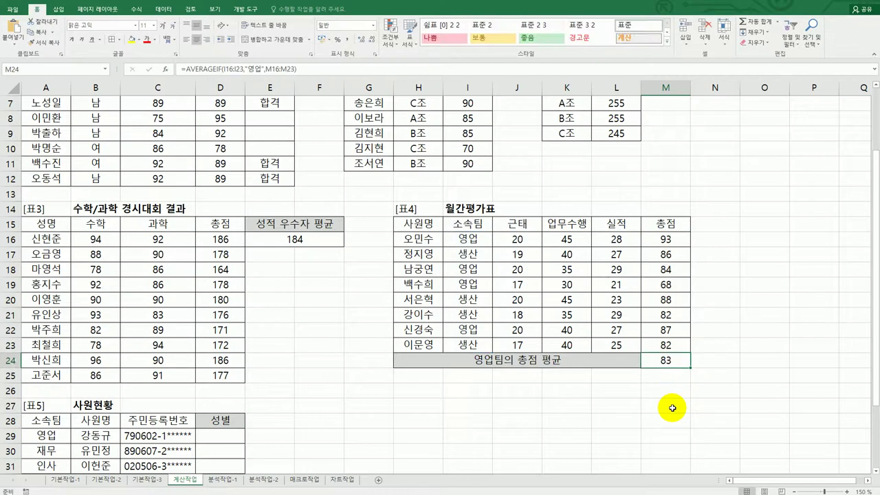
Step: Wrap the AVERAGEIF formula in M24 in the TRUNC function and review the finished formula
{"action": "double_click", "coordinate": [655, 361]}
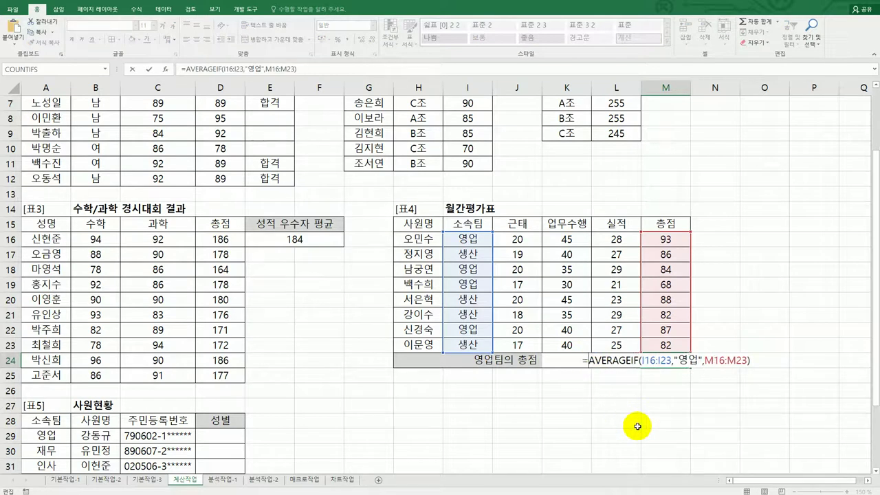
{"action": "type", "text": "tr"}
{"action": "type", "text": "unc"}
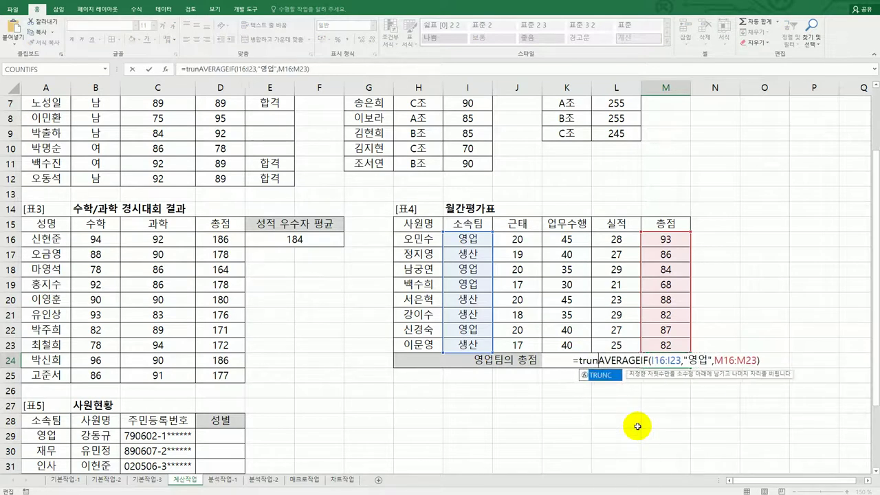
{"action": "key", "text": "Tab"}
{"action": "key", "text": "End"}
{"action": "type", "text": ")"}
{"action": "key", "text": "Return"}
{"action": "key", "text": "Up"}
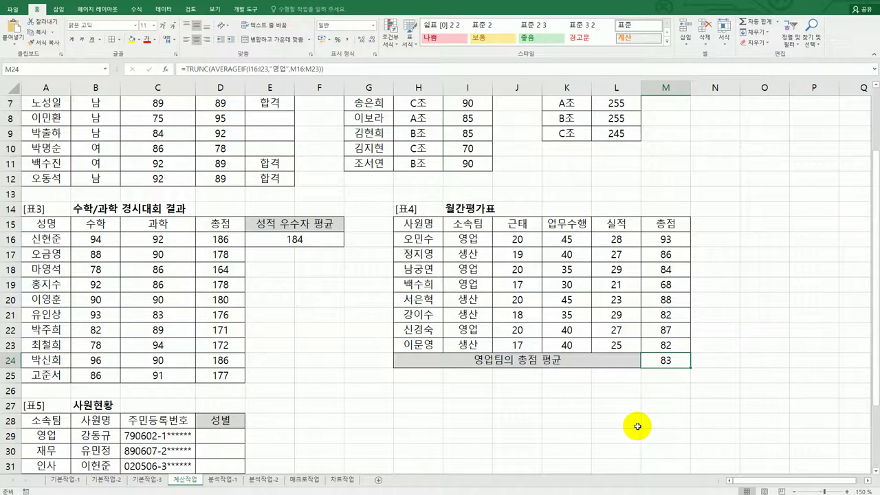
{"action": "double_click", "coordinate": [662, 360]}
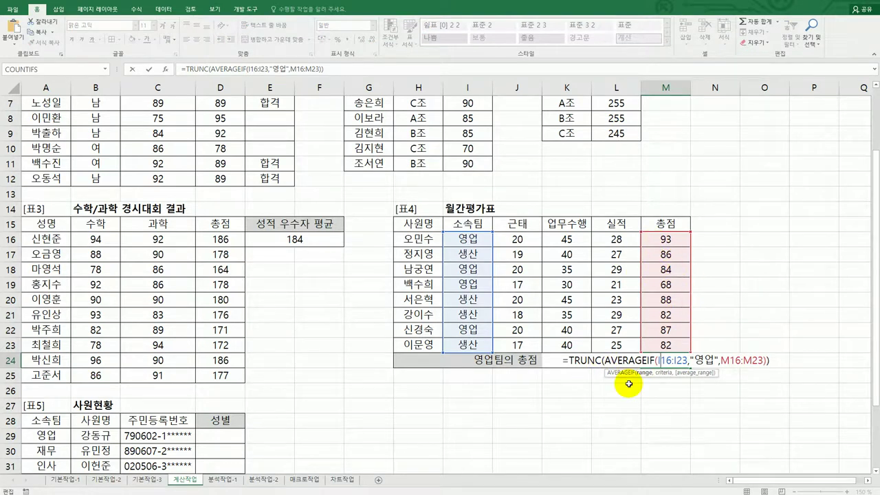
{"action": "key", "text": "ctrl+Return"}
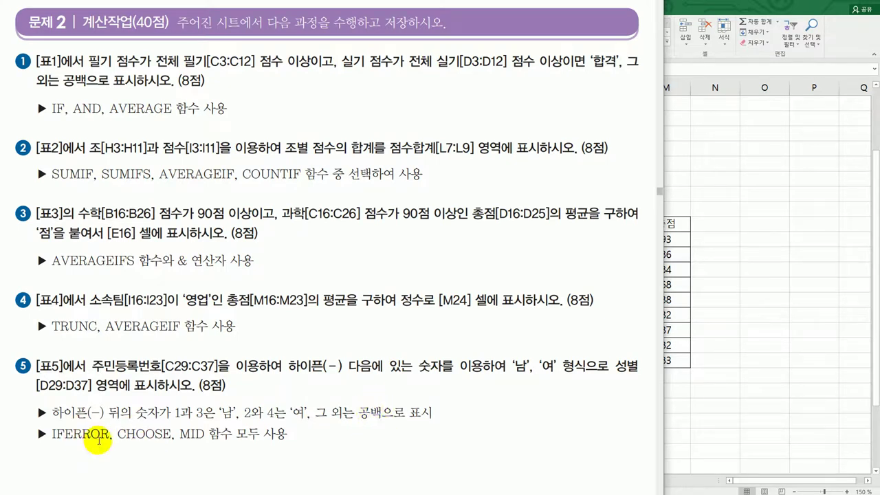
Step: Enter =MID(C29,8,1) in D29 of 표5 and fill it down to D37
{"action": "scroll", "coordinate": [717, 369], "scroll_direction": "down", "scroll_amount": 3}
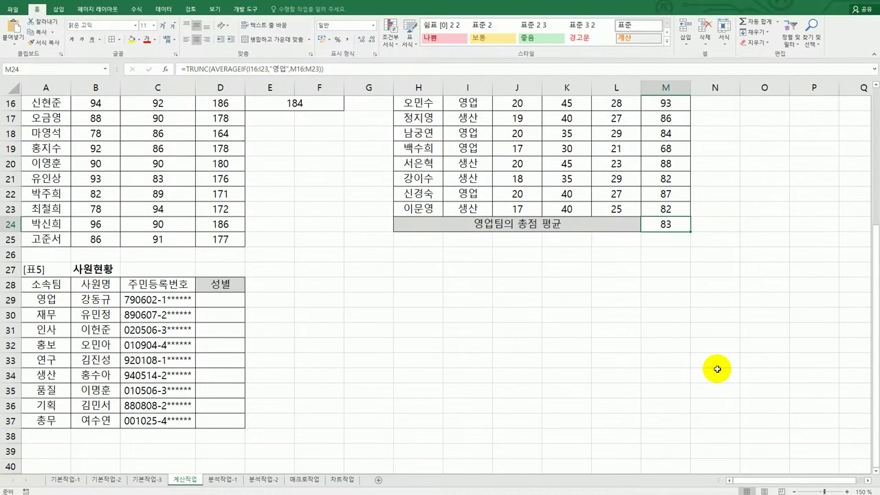
{"action": "left_click", "coordinate": [206, 302]}
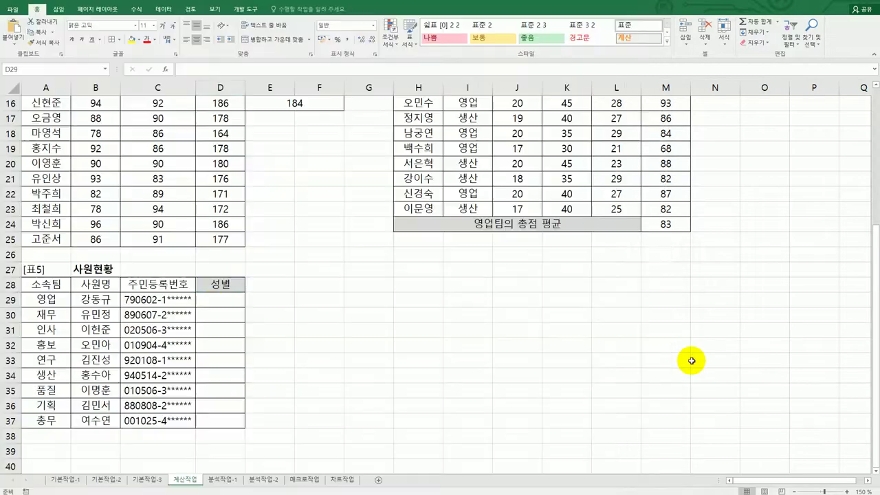
{"action": "left_click", "coordinate": [220, 301]}
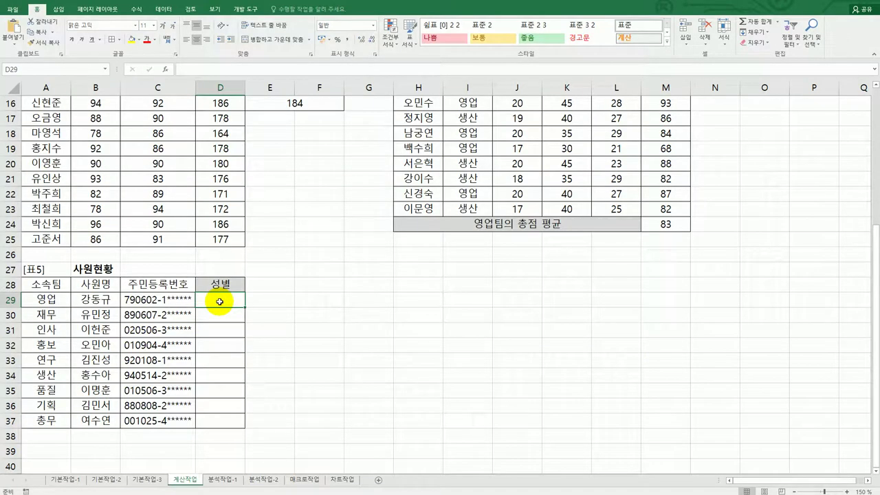
{"action": "type", "text": "=MID("}
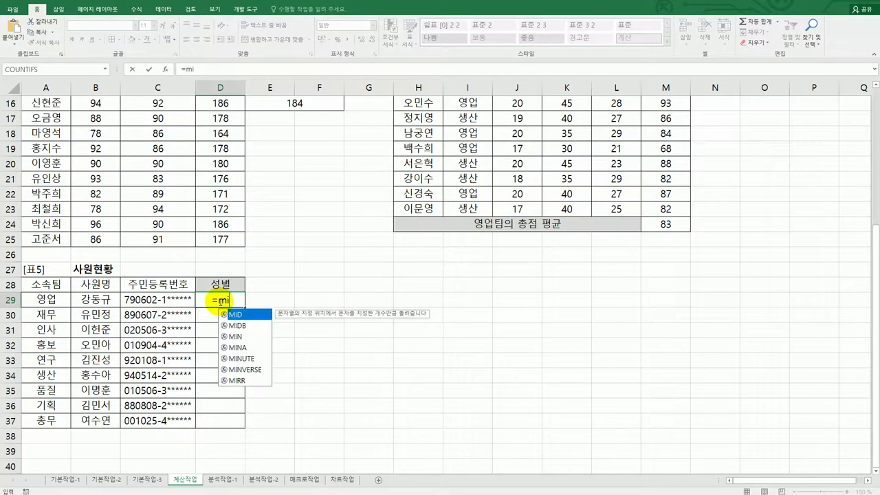
{"action": "key", "text": "Left"}
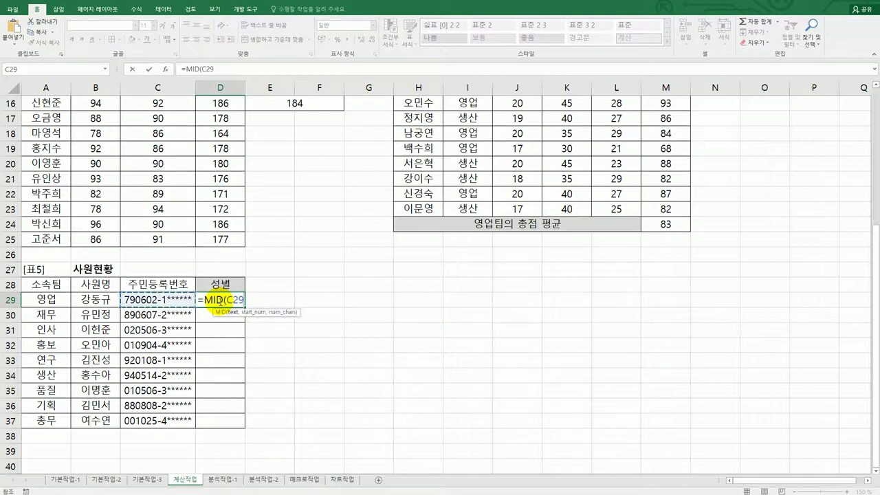
{"action": "type", "text": ","}
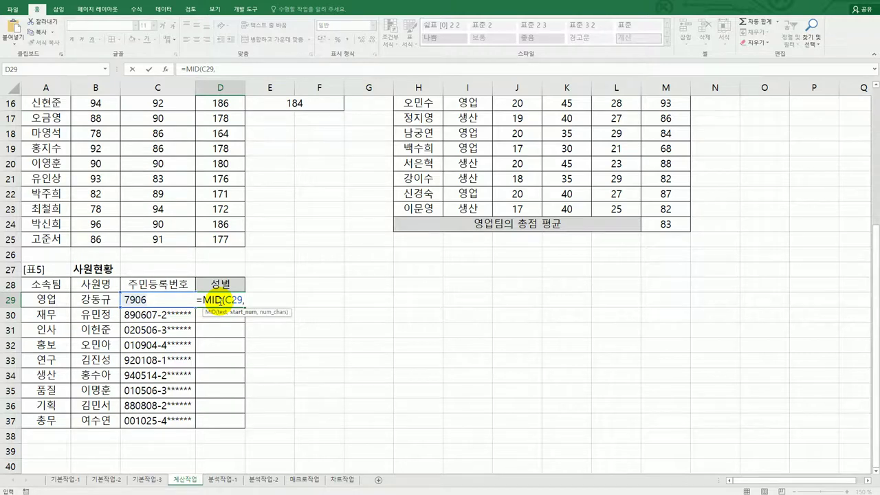
{"action": "type", "text": "8"}
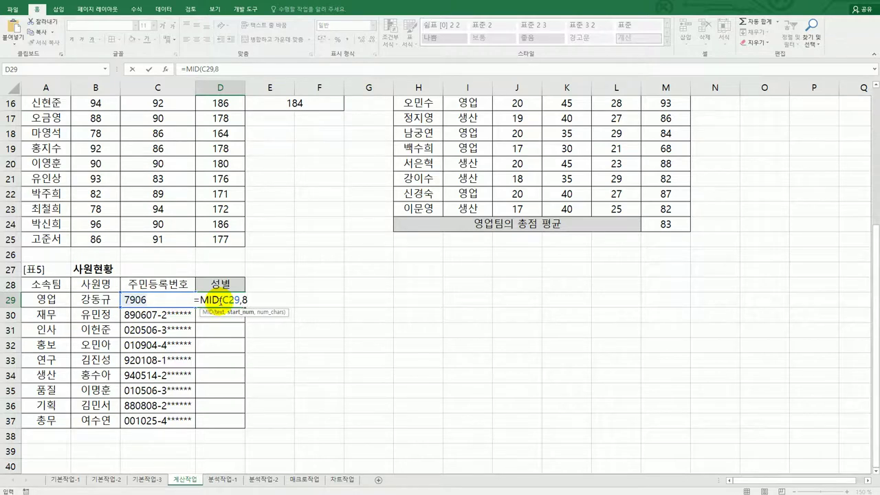
{"action": "type", "text": ",1)"}
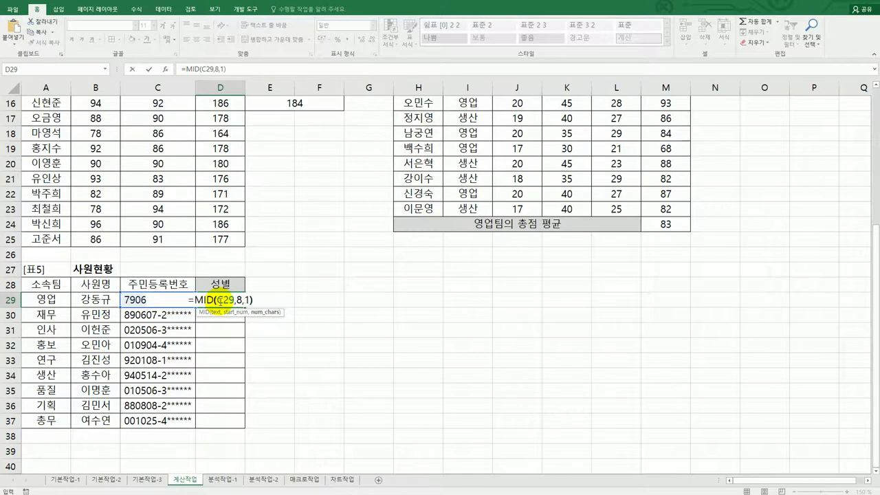
{"action": "key", "text": "ctrl+Return"}
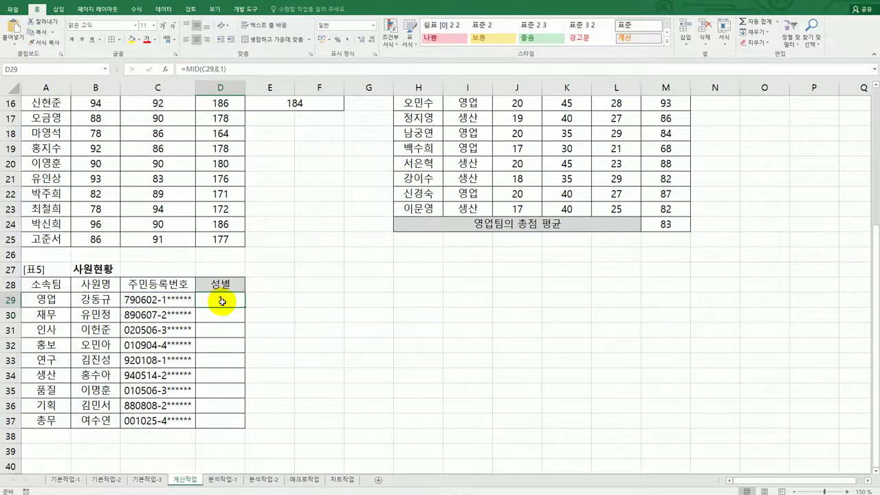
{"action": "left_click_drag", "start_coordinate": [238, 306], "coordinate": [232, 429]}
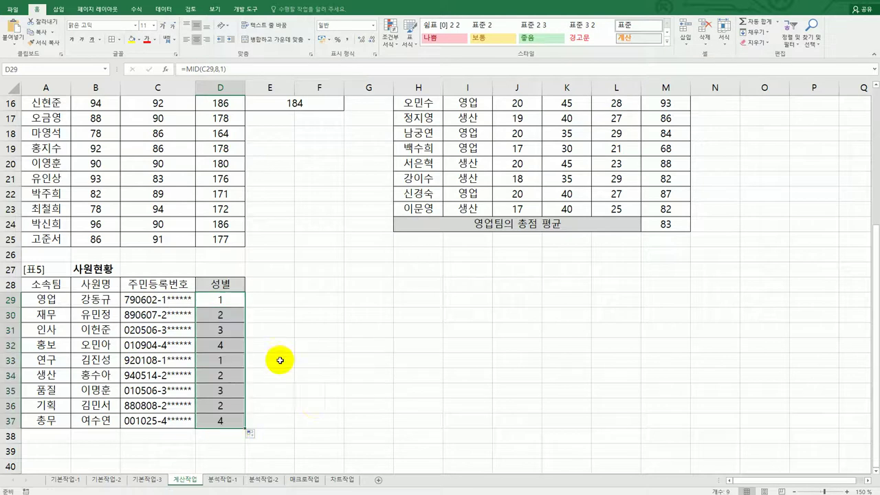
{"action": "left_click", "coordinate": [234, 299]}
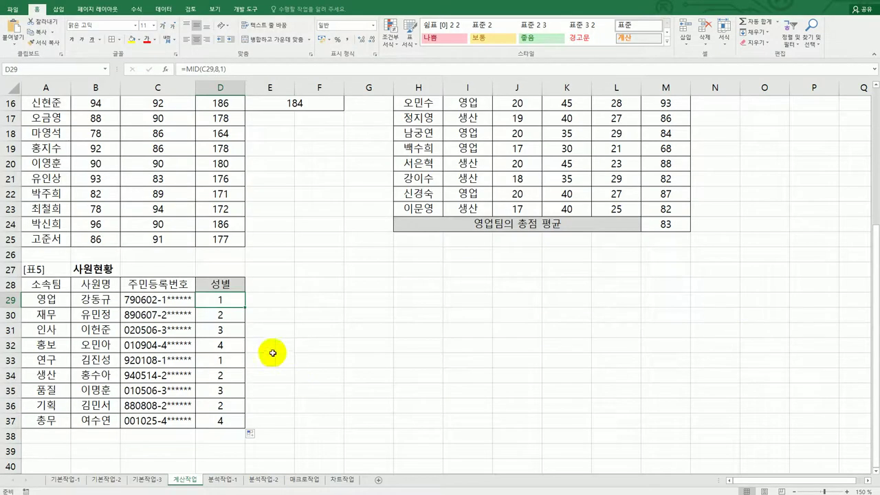
Step: Nest the MID formula in D29 inside a CHOOSE function as its index number
{"action": "double_click", "coordinate": [219, 301]}
{"action": "left_click", "coordinate": [188, 303]}
{"action": "type", "text": "choose("}
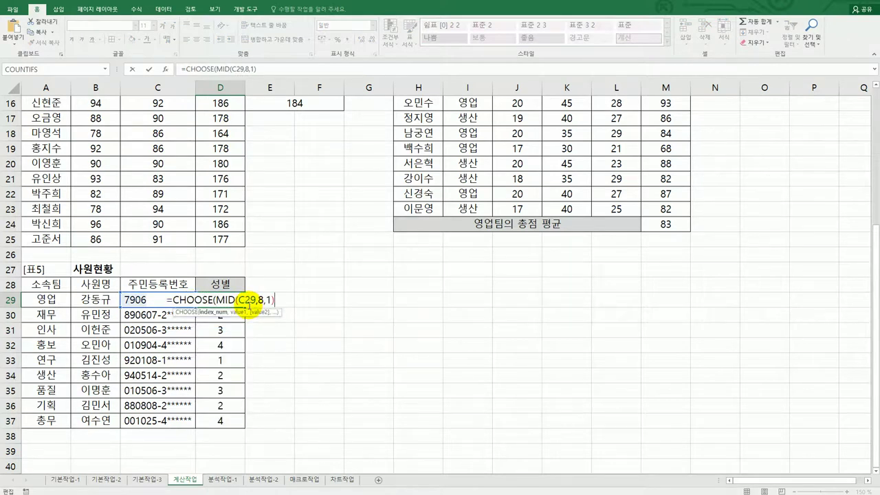
{"action": "type", "text": ",\"남\""}
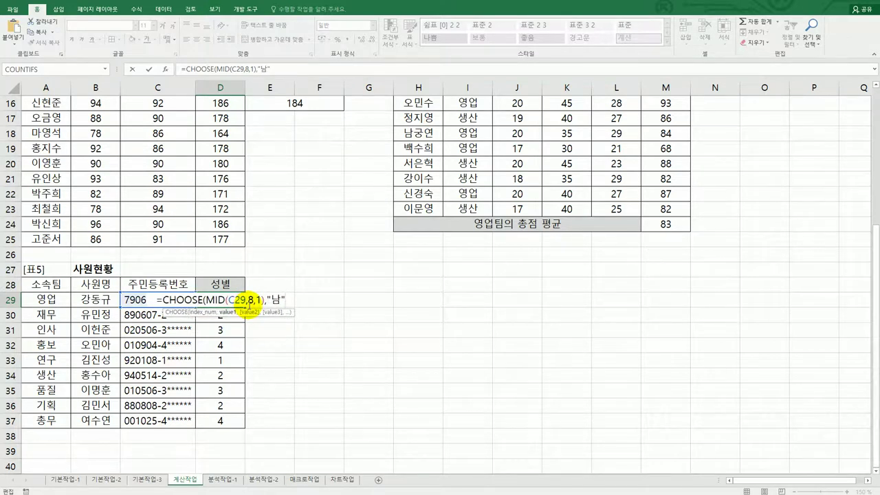
{"action": "key", "text": "BackSpace"}
{"action": "key", "text": "BackSpace"}
{"action": "key", "text": "BackSpace"}
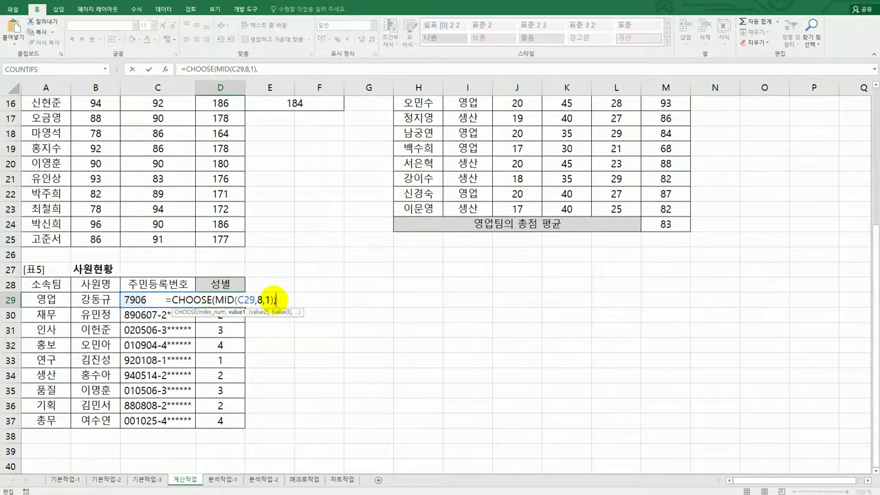
Step: Set the CHOOSE function's Value1 to Value4 in D29 to "남", "여", "남", "여" and fill the formula down to D37
{"action": "left_click", "coordinate": [166, 70]}
{"action": "left_click", "coordinate": [459, 156]}
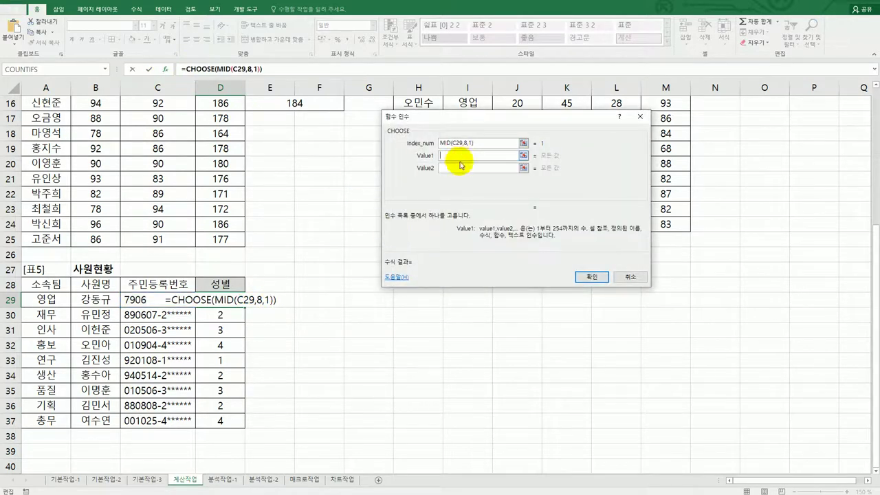
{"action": "type", "text": "\"남\""}
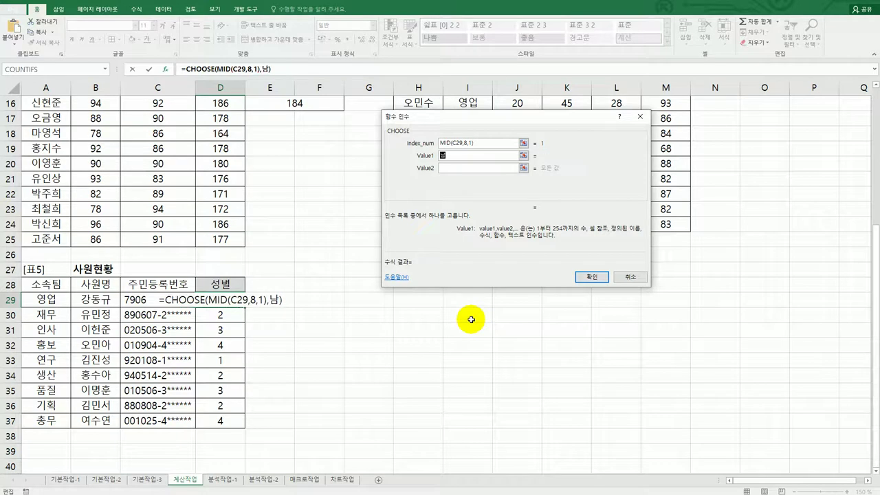
{"action": "key", "text": "Tab"}
{"action": "type", "text": "여"}
{"action": "key", "text": "Tab"}
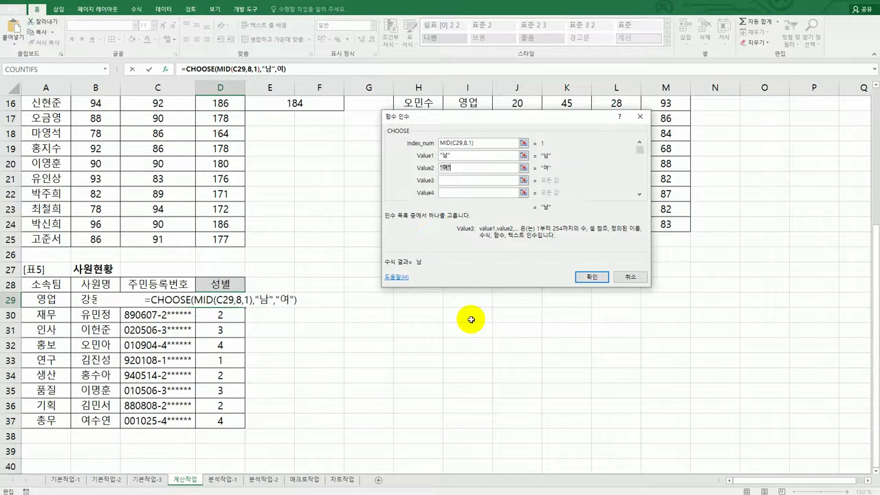
{"action": "type", "text": "남"}
{"action": "key", "text": "Tab"}
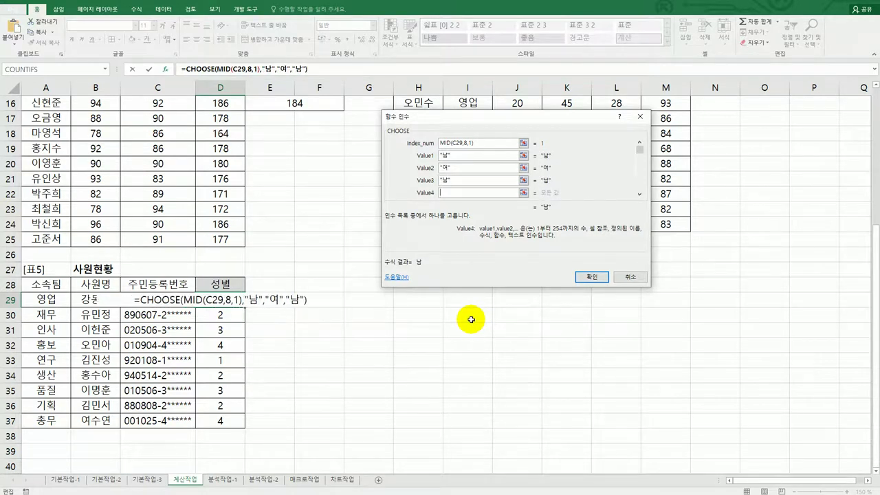
{"action": "type", "text": "여"}
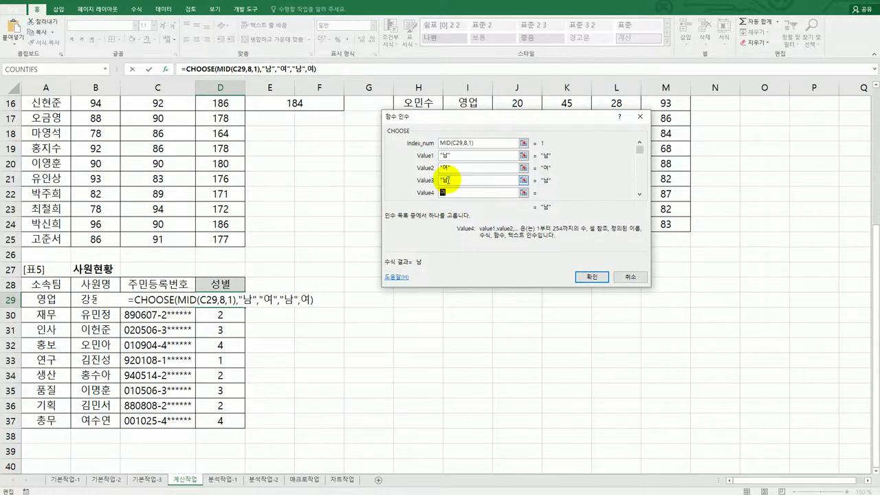
{"action": "left_click", "coordinate": [592, 276]}
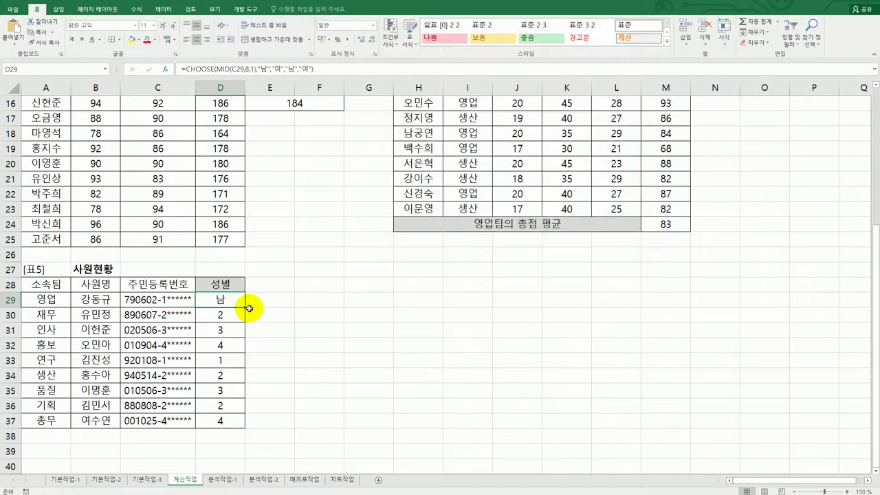
{"action": "left_click_drag", "start_coordinate": [245, 306], "coordinate": [236, 429]}
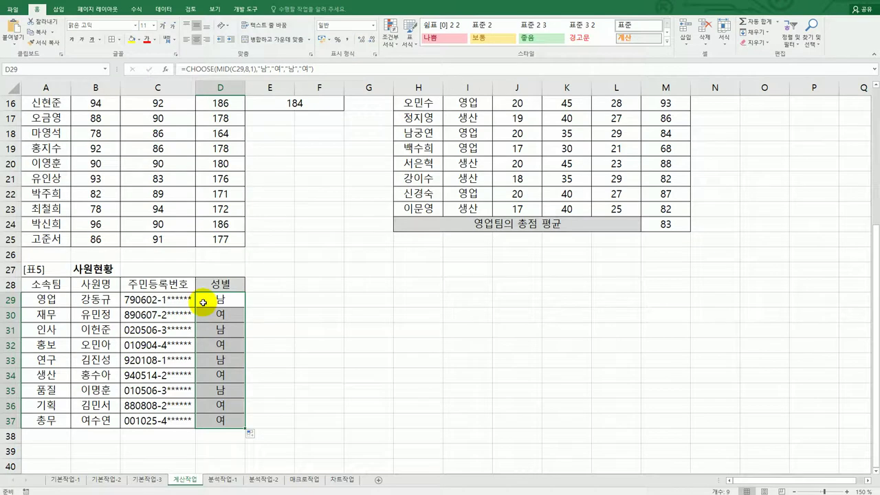
Step: Nest the CHOOSE formula in D29 of 표5 inside an IFERROR function as its value argument
{"action": "double_click", "coordinate": [204, 302]}
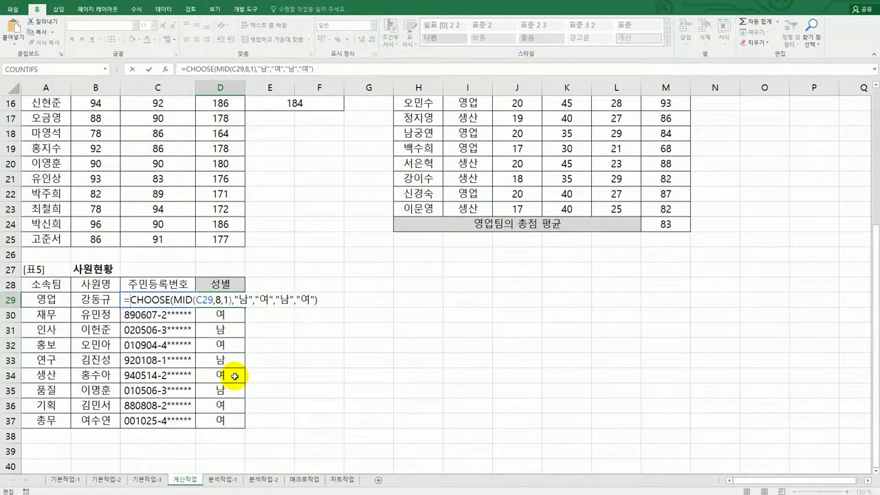
{"action": "key", "text": "Home"}
{"action": "key", "text": "Right"}
{"action": "type", "text": "if"}
{"action": "key", "text": "Down"}
{"action": "key", "text": "Tab"}
{"action": "key", "text": "End"}
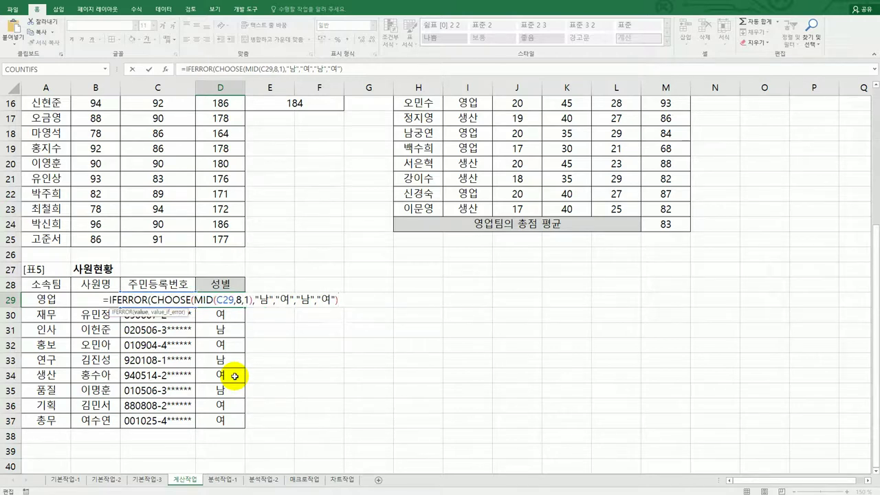
Step: Set the IFERROR function's error value in D29 to "" and fill the finished formula down to D37
{"action": "type", "text": ","}
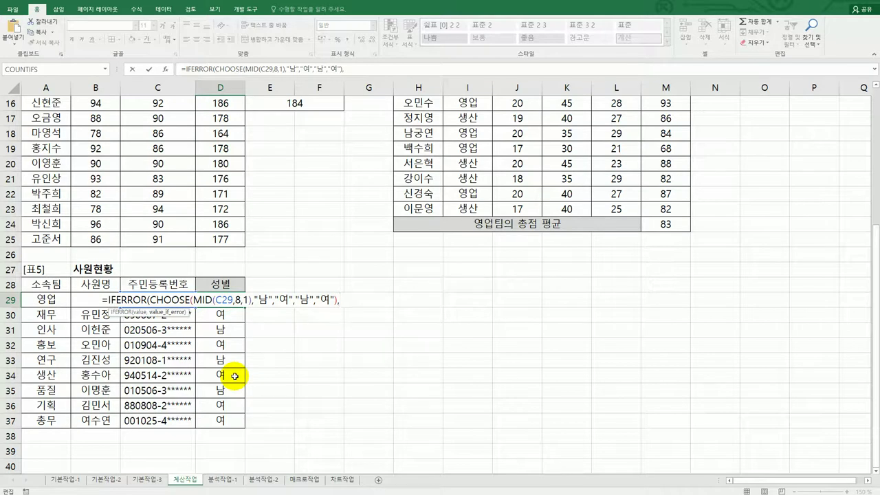
{"action": "type", "text": "\"\""}
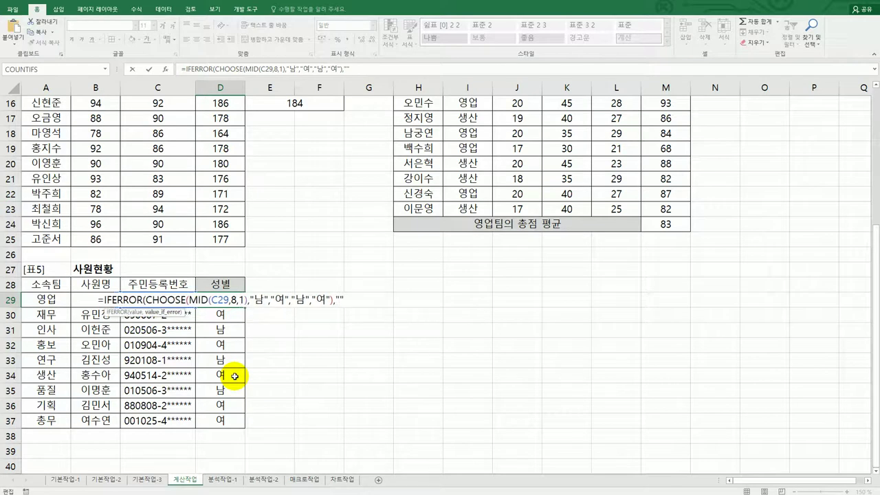
{"action": "type", "text": ")"}
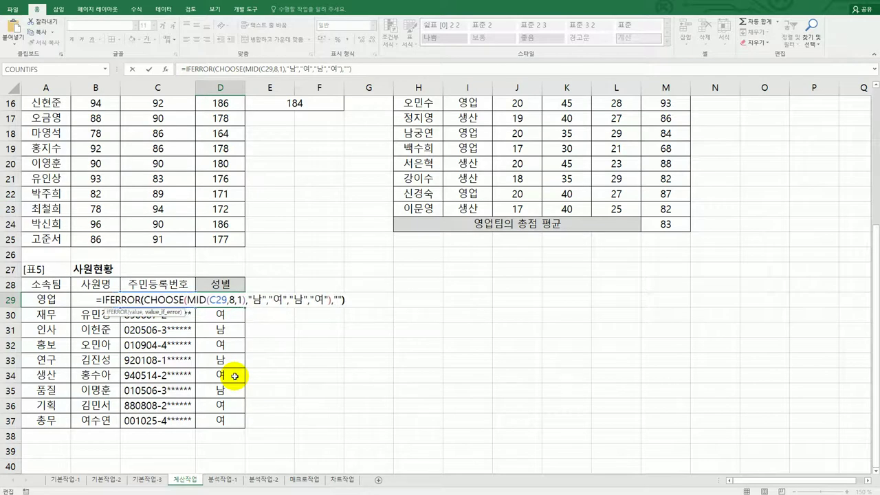
{"action": "key", "text": "Return"}
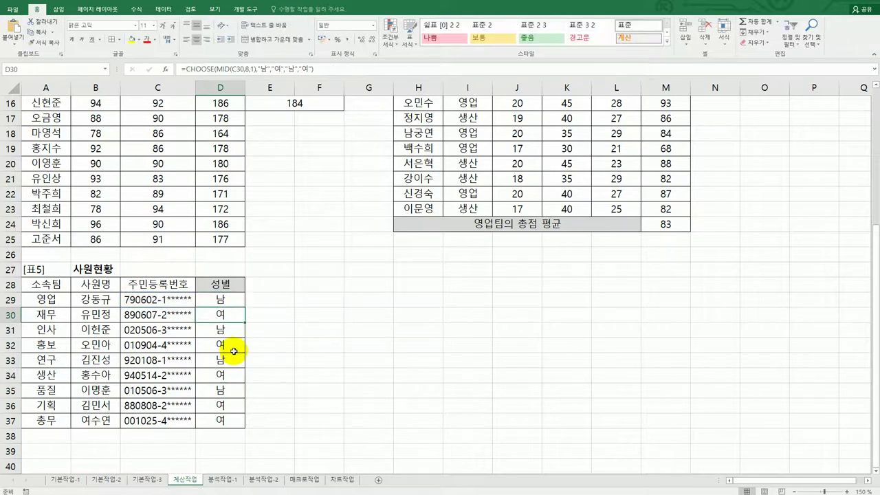
{"action": "left_click", "coordinate": [227, 300]}
{"action": "left_click_drag", "start_coordinate": [244, 306], "coordinate": [230, 424]}
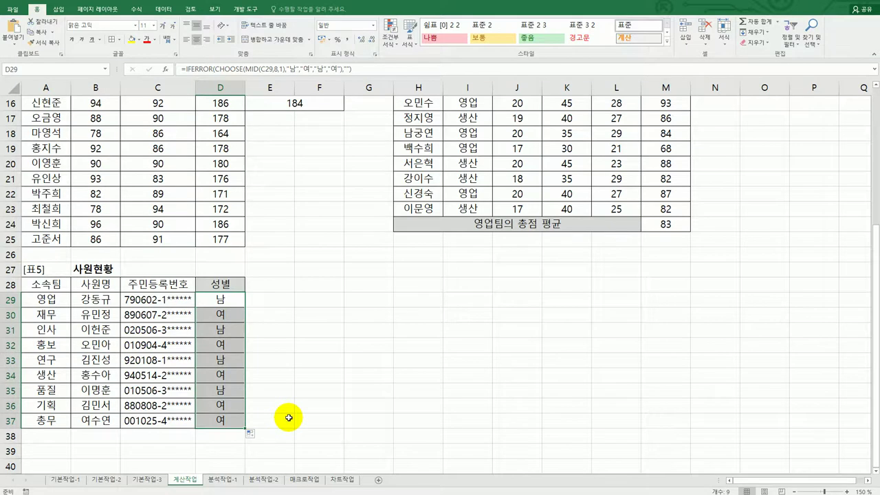
{"action": "left_click", "coordinate": [289, 418]}
Step: Check the exam instructions, then start a custom sort of the 상공회원 관리현황 table on the 분석작업-1 sheet with 회원등급 as the first key
{"action": "key", "text": "alt+Tab"}
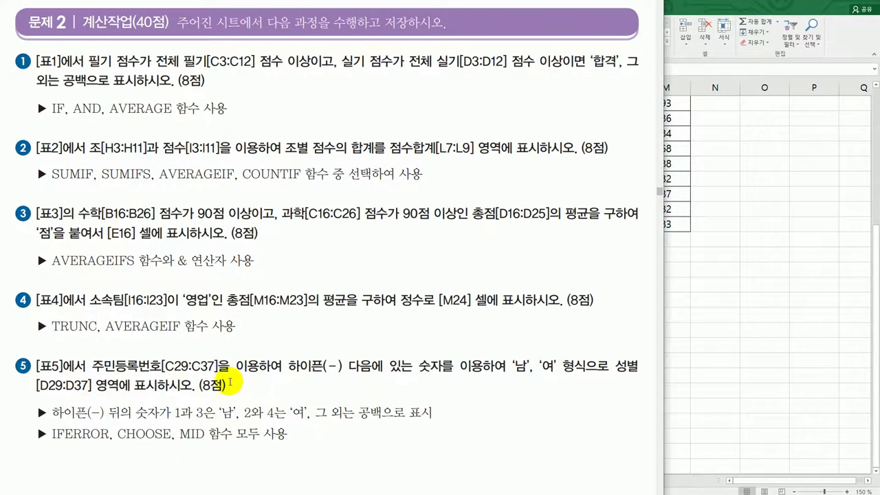
{"action": "scroll", "coordinate": [229, 382], "scroll_direction": "down", "scroll_amount": 3}
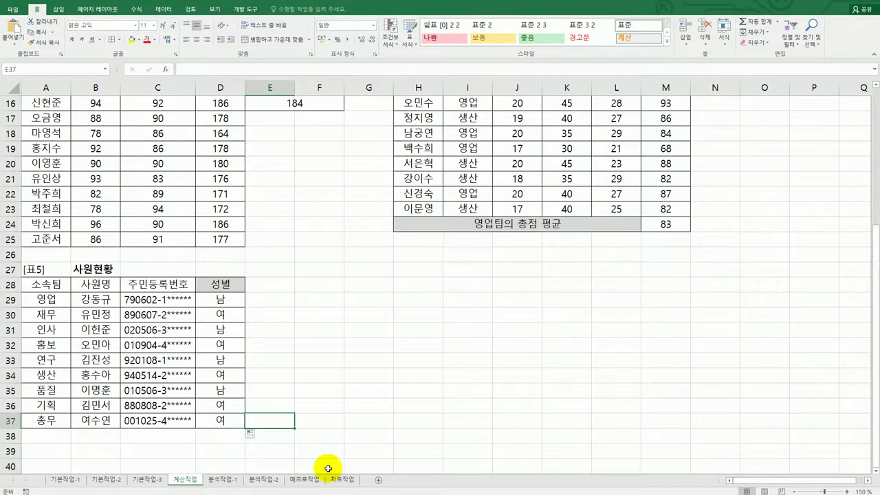
{"action": "left_click", "coordinate": [227, 480]}
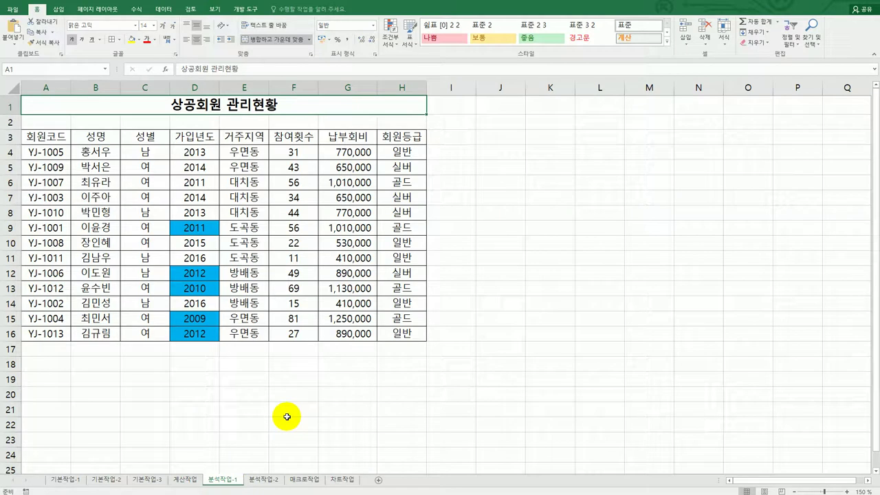
{"action": "left_click", "coordinate": [195, 187]}
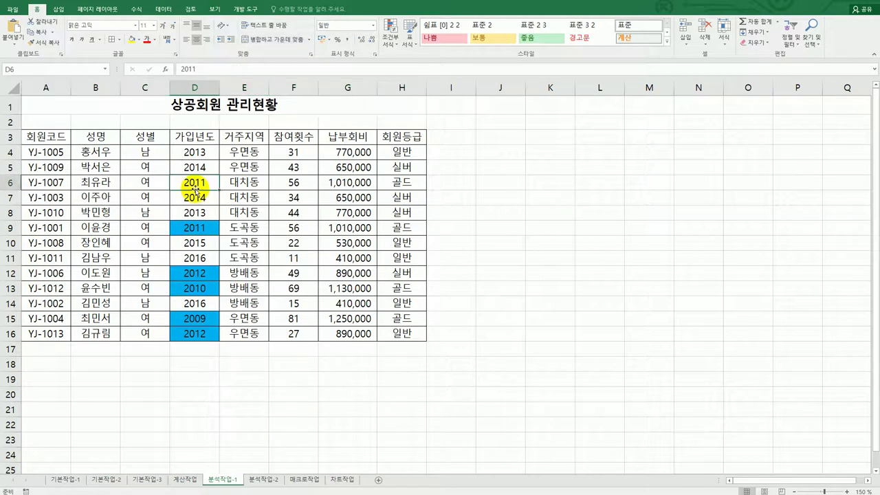
{"action": "left_click", "coordinate": [159, 9]}
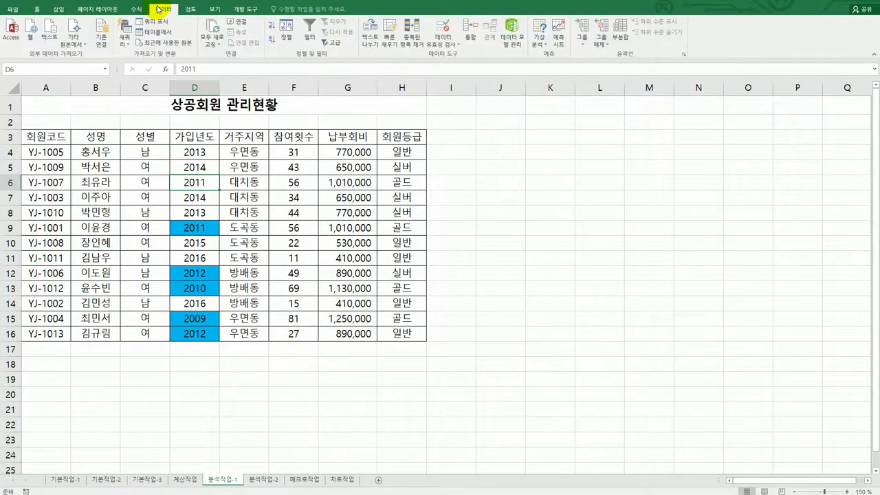
{"action": "left_click", "coordinate": [285, 33]}
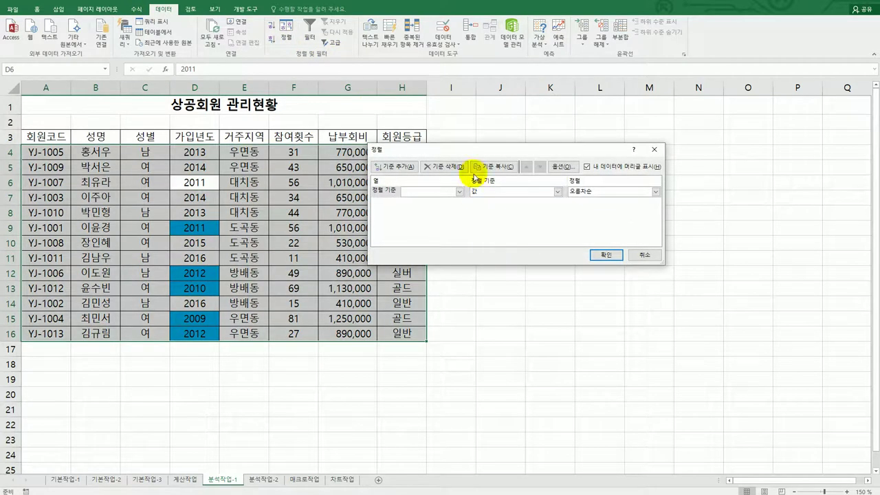
{"action": "left_click_drag", "start_coordinate": [471, 148], "coordinate": [546, 159]}
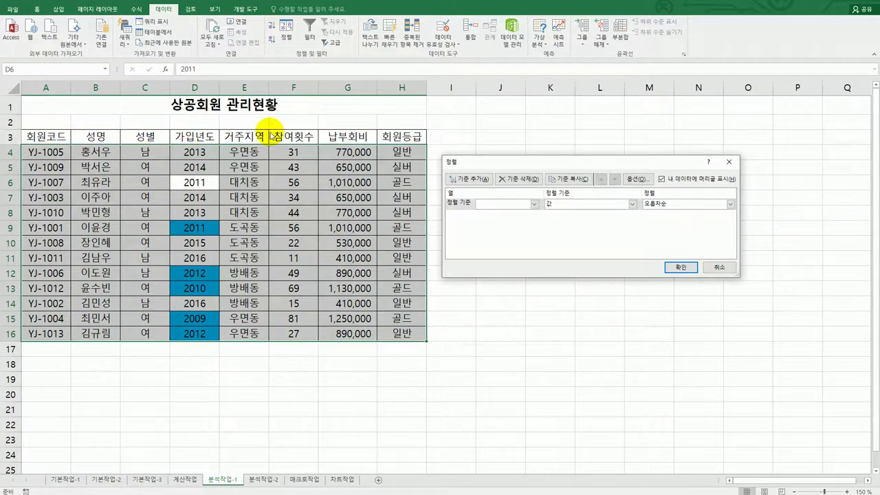
{"action": "left_click", "coordinate": [534, 204]}
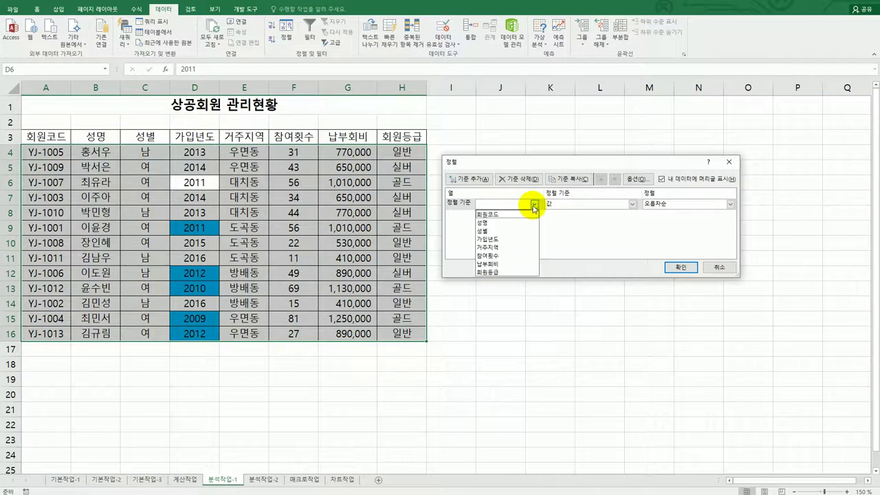
{"action": "left_click", "coordinate": [516, 272]}
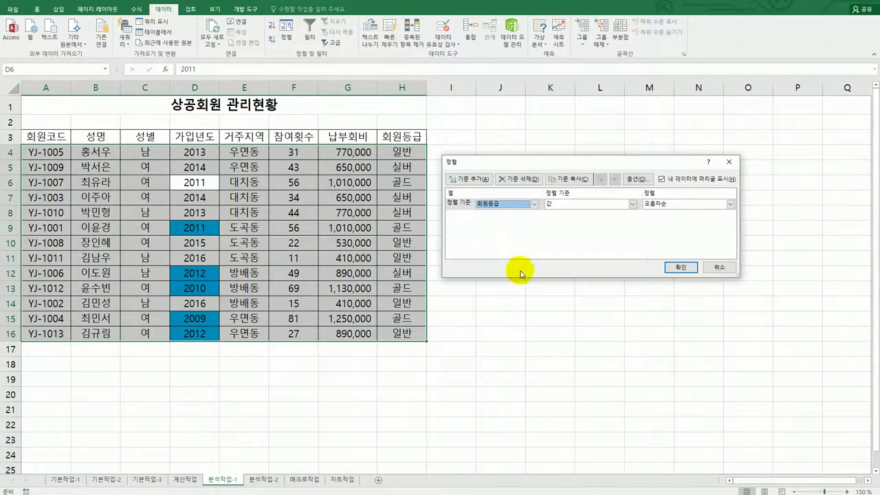
Step: Create the custom list 골드, 실버, 일반 and use it as the sort order for 회원등급
{"action": "left_click", "coordinate": [680, 204]}
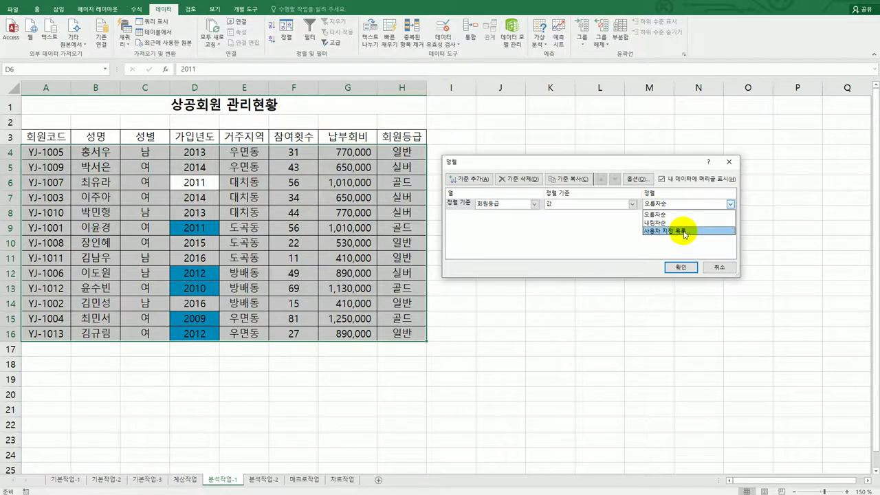
{"action": "left_click", "coordinate": [683, 232]}
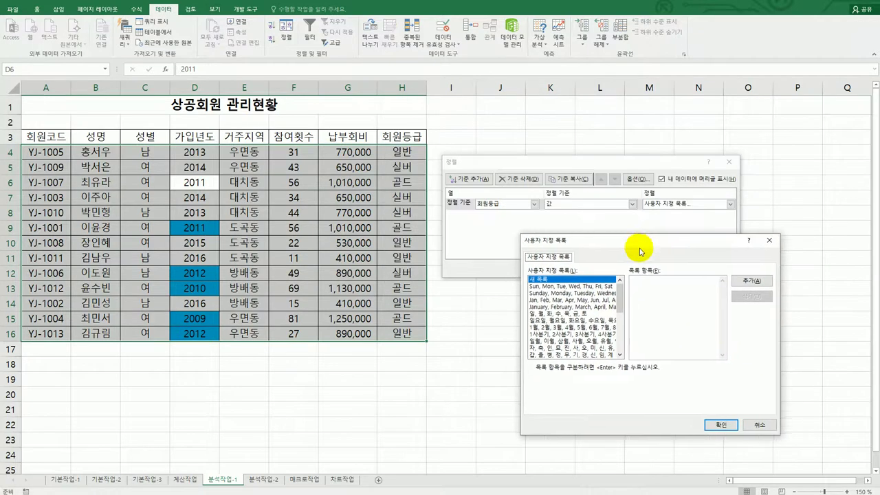
{"action": "left_click", "coordinate": [644, 312]}
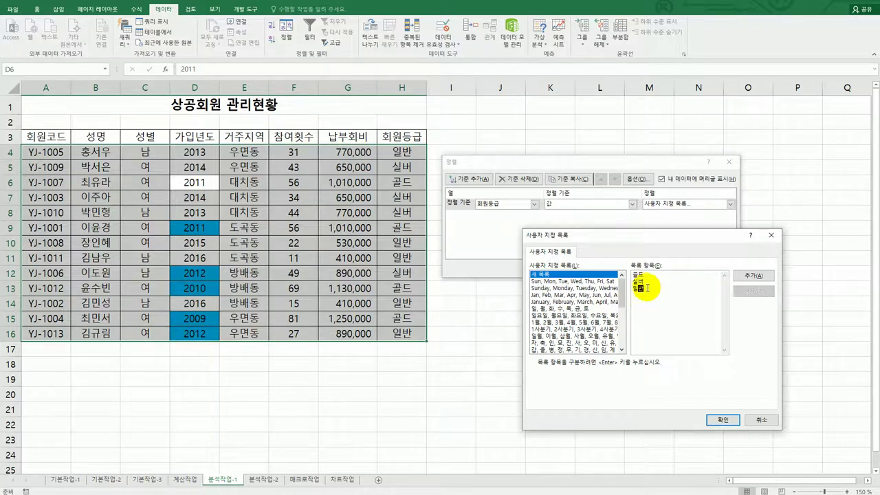
{"action": "left_click", "coordinate": [752, 275]}
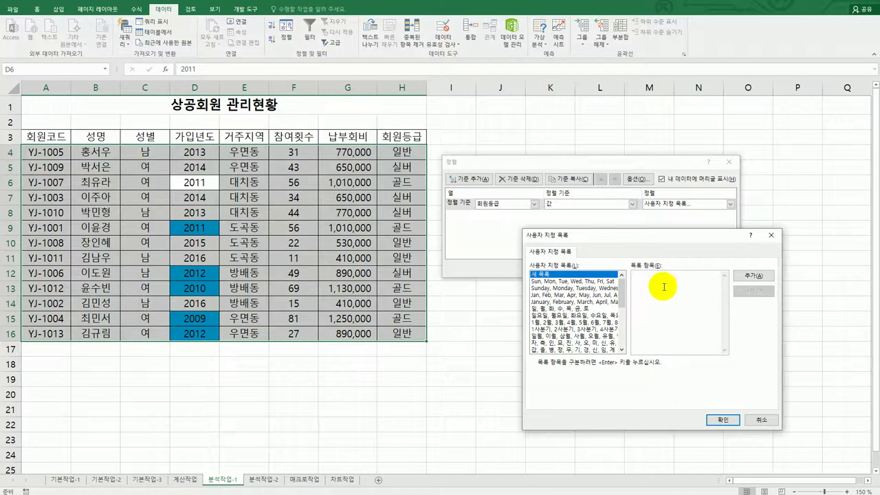
{"action": "left_click_drag", "start_coordinate": [624, 297], "coordinate": [625, 341]}
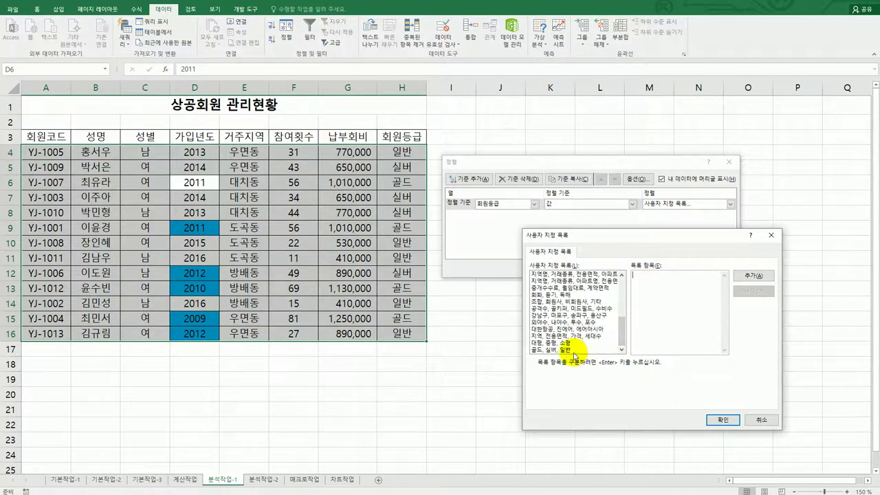
{"action": "left_click", "coordinate": [569, 351]}
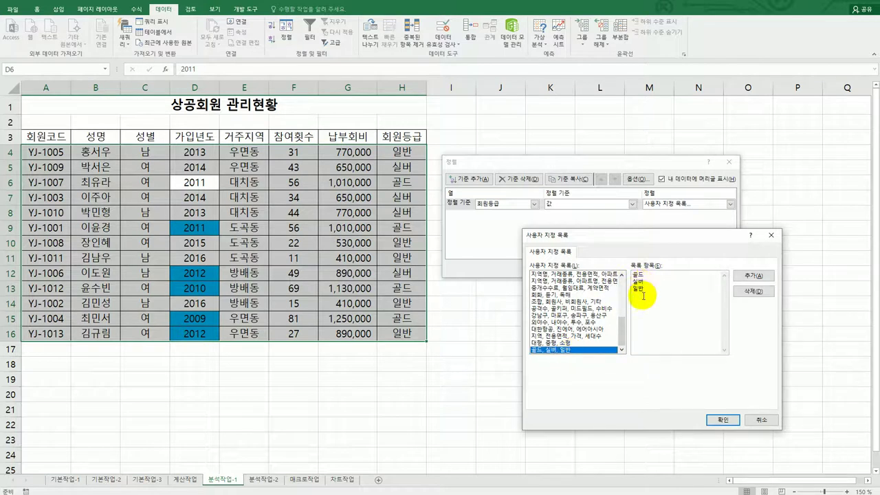
{"action": "left_click", "coordinate": [723, 421]}
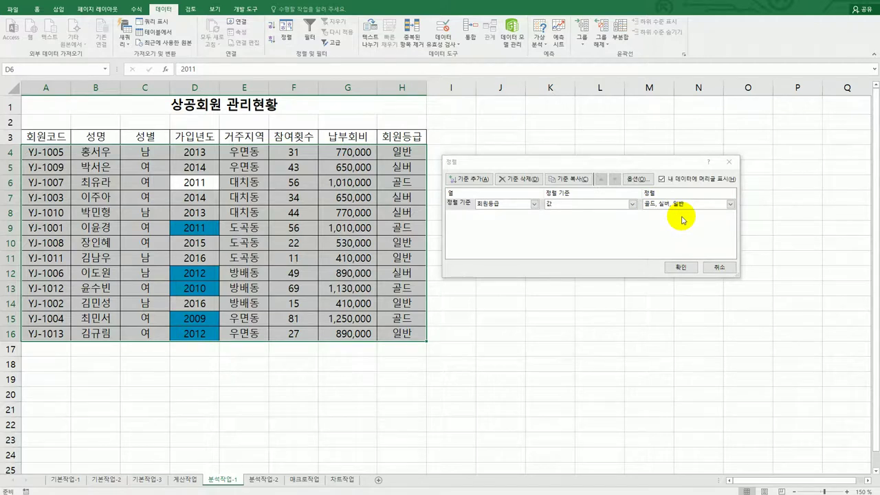
Step: Add a second sort level that places 가입년도 cells with the blue cell color at the bottom (아래쪽에 표시), and apply the sort
{"action": "left_click", "coordinate": [481, 178]}
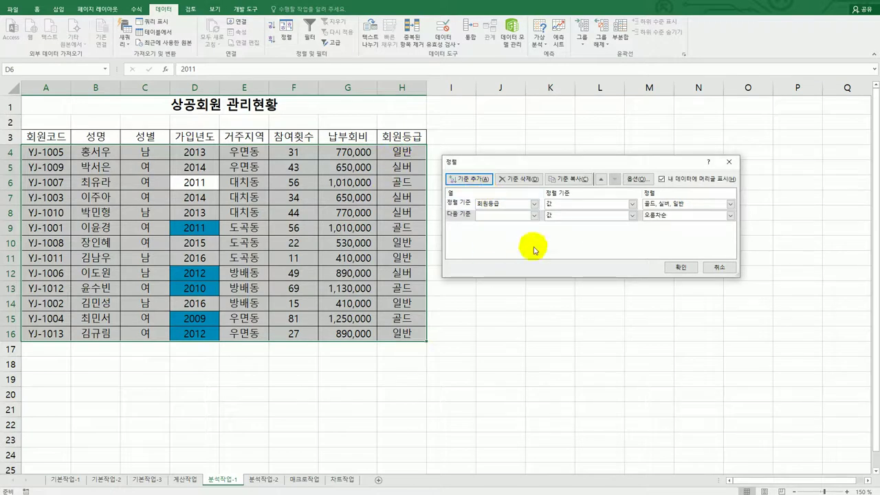
{"action": "left_click", "coordinate": [534, 214]}
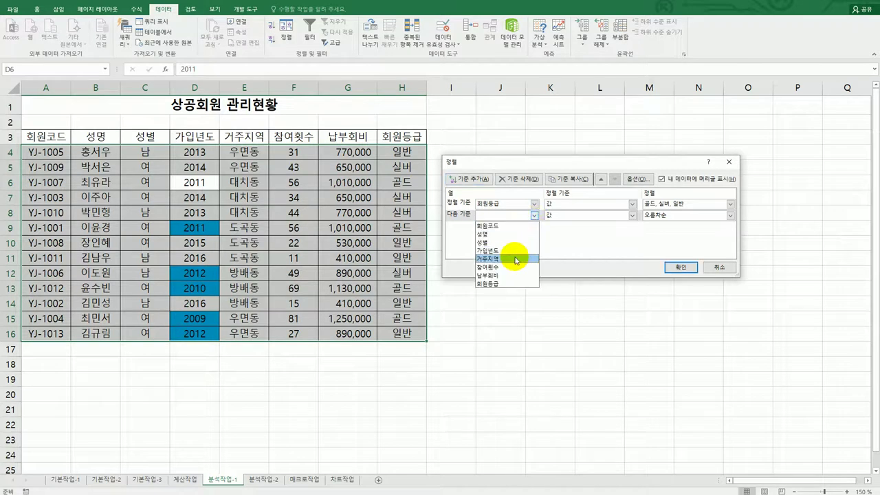
{"action": "left_click", "coordinate": [507, 250]}
{"action": "left_click", "coordinate": [631, 215]}
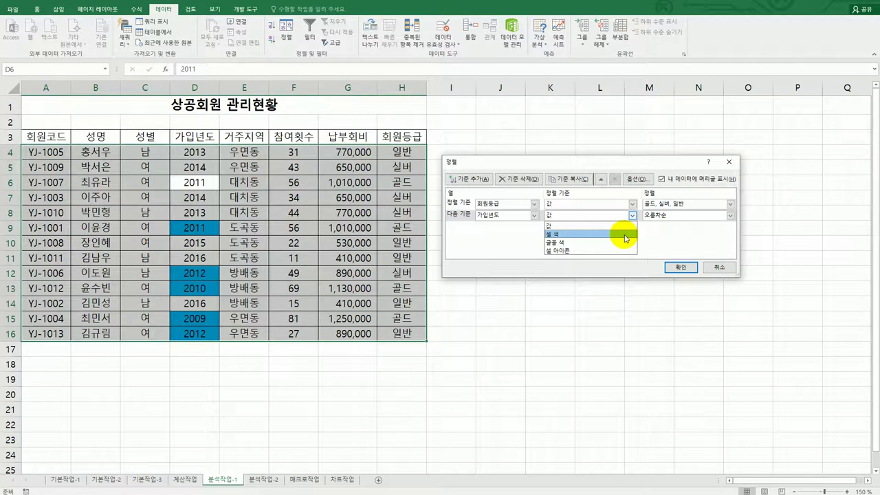
{"action": "left_click", "coordinate": [624, 234]}
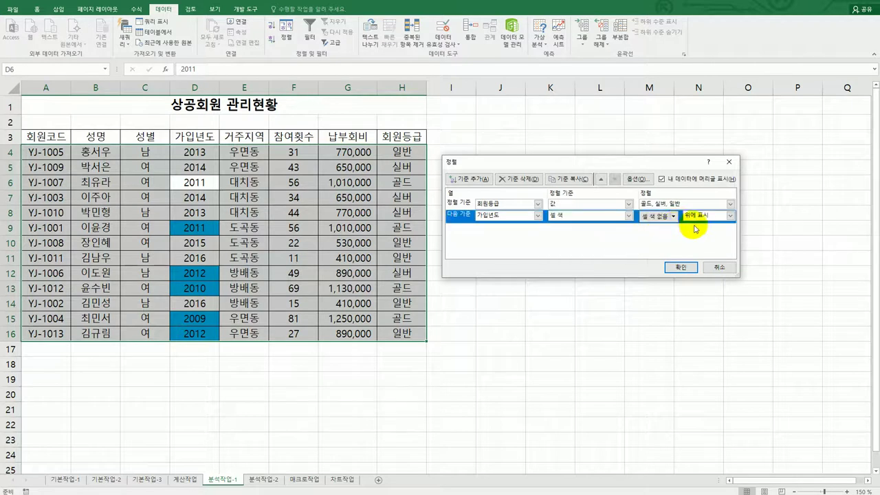
{"action": "left_click", "coordinate": [674, 217]}
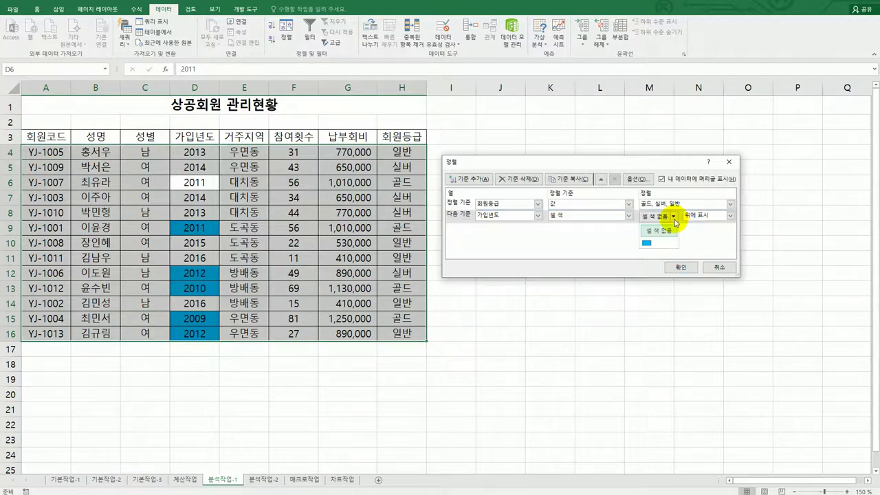
{"action": "left_click", "coordinate": [646, 243]}
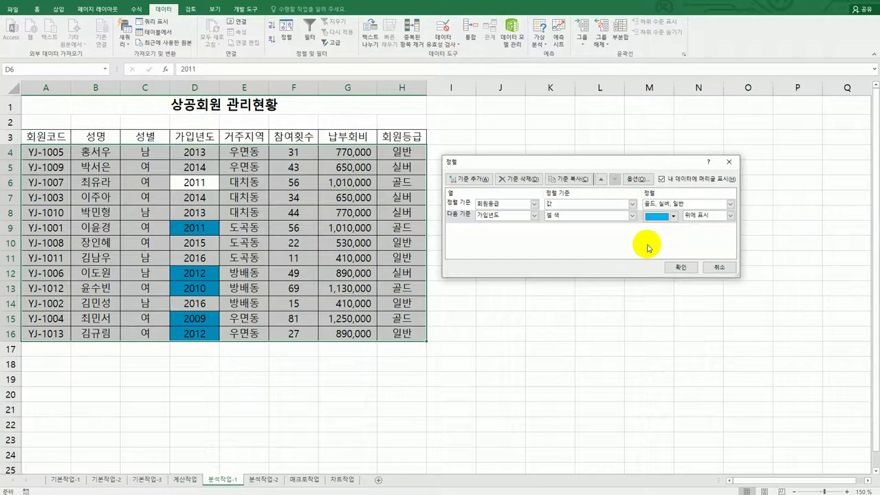
{"action": "left_click", "coordinate": [729, 218]}
{"action": "left_click", "coordinate": [719, 235]}
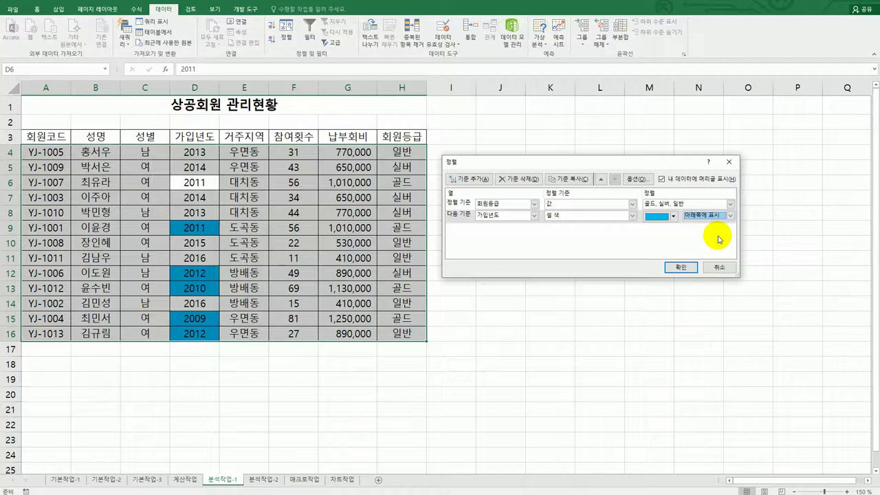
{"action": "left_click", "coordinate": [680, 268]}
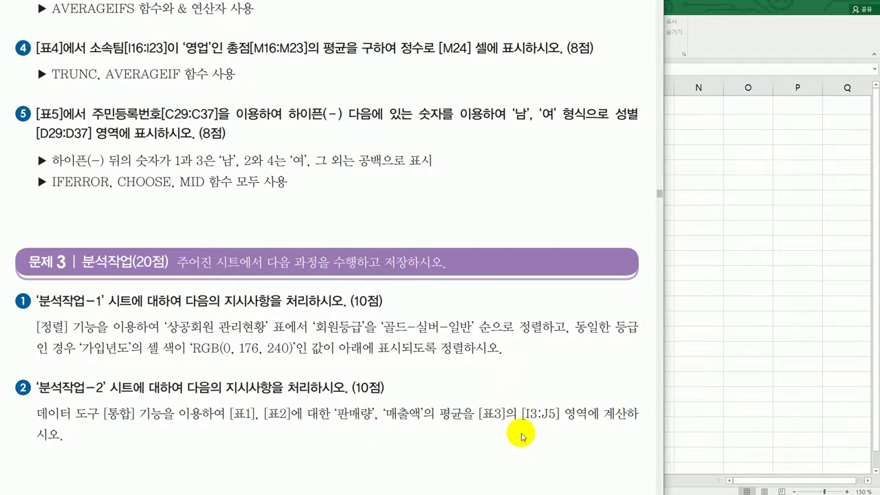
Step: Open the 분석작업-2 sheet and compare the headings and 기기종류 labels of 표3 with the first two columns of 표1
{"action": "left_click", "coordinate": [738, 350]}
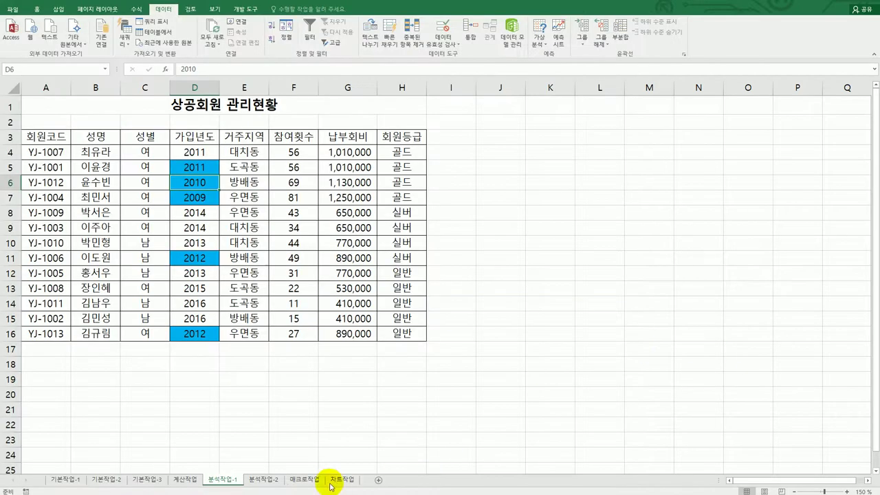
{"action": "left_click", "coordinate": [279, 481]}
{"action": "left_click", "coordinate": [538, 387]}
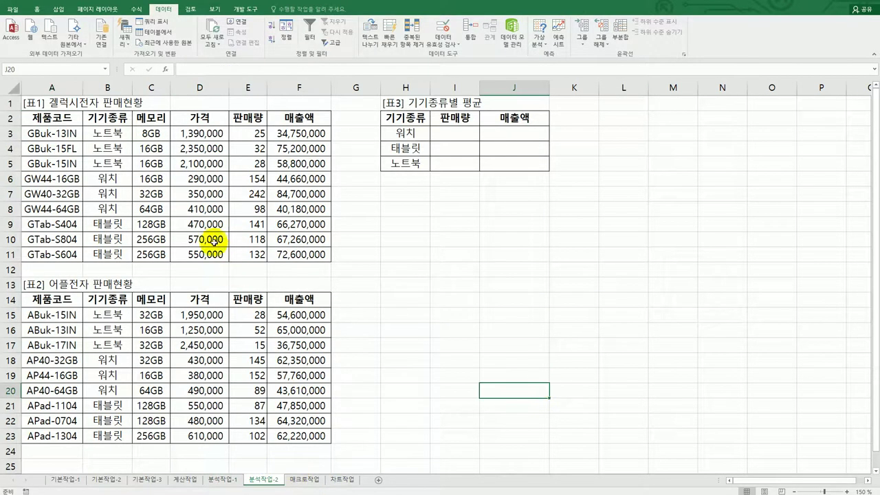
{"action": "left_click", "coordinate": [468, 138]}
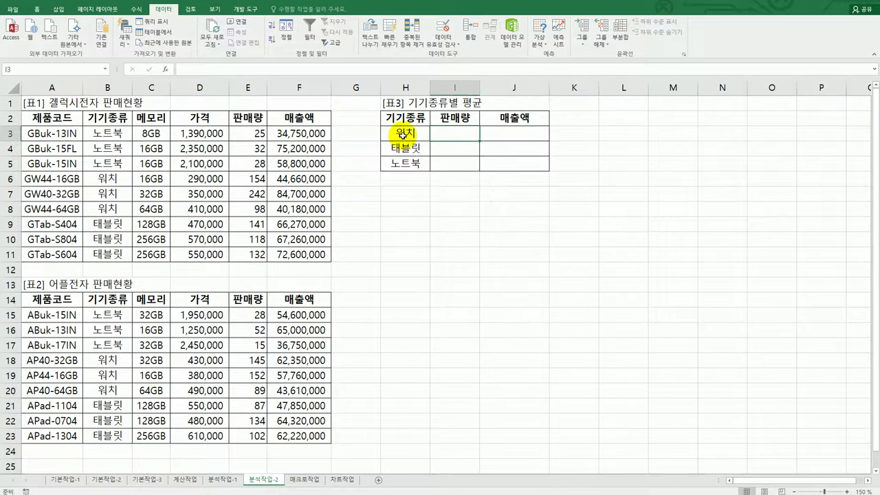
{"action": "left_click_drag", "start_coordinate": [405, 118], "coordinate": [514, 118]}
{"action": "left_click_drag", "start_coordinate": [409, 117], "coordinate": [416, 167]}
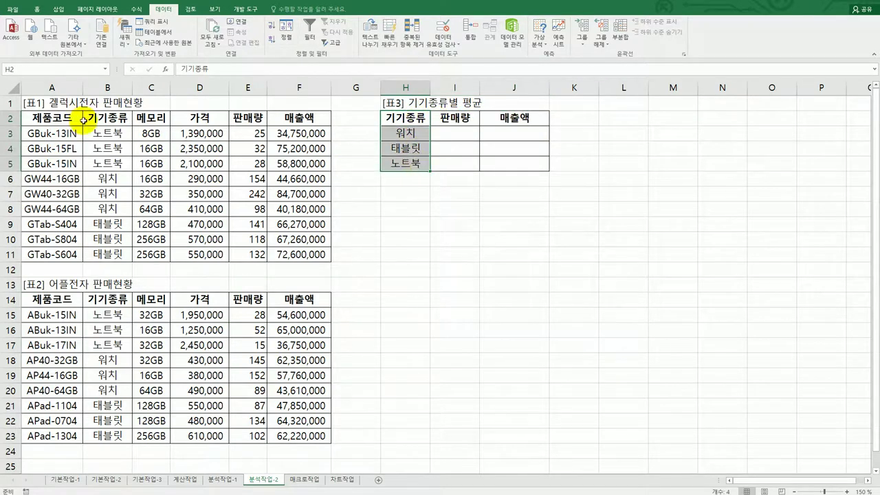
{"action": "left_click_drag", "start_coordinate": [72, 118], "coordinate": [56, 255]}
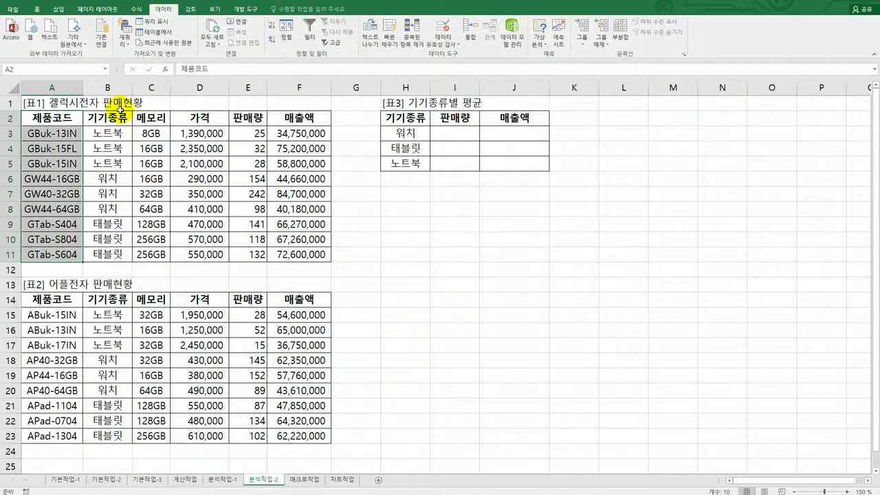
{"action": "left_click_drag", "start_coordinate": [118, 119], "coordinate": [119, 251]}
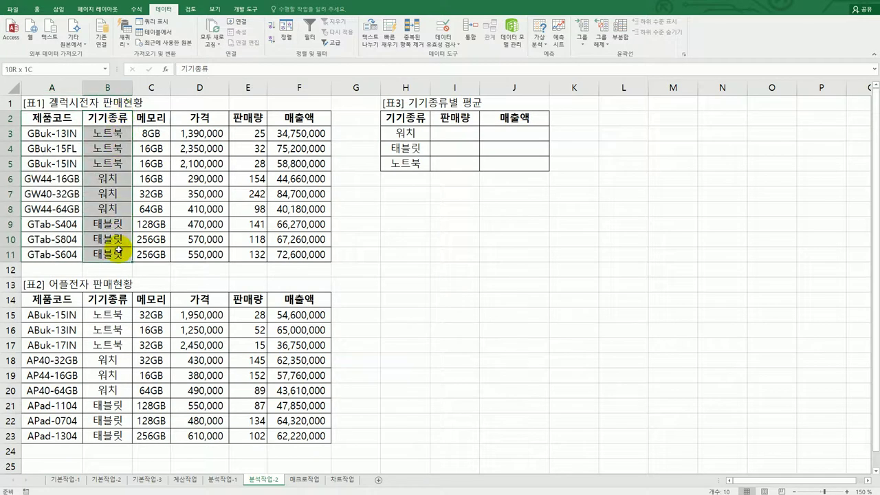
{"action": "left_click", "coordinate": [489, 239]}
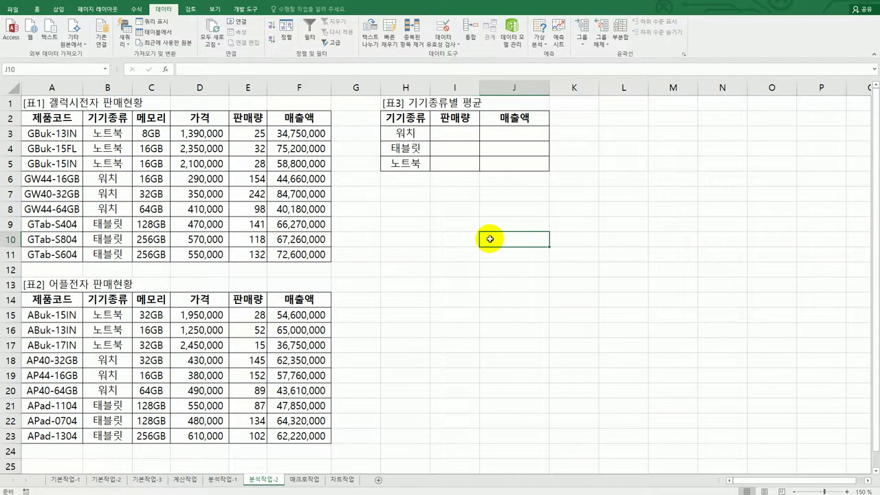
Step: Start a consolidation (통합) into 표3's range H2:J5 with 평균 as the function
{"action": "left_click_drag", "start_coordinate": [406, 118], "coordinate": [525, 162]}
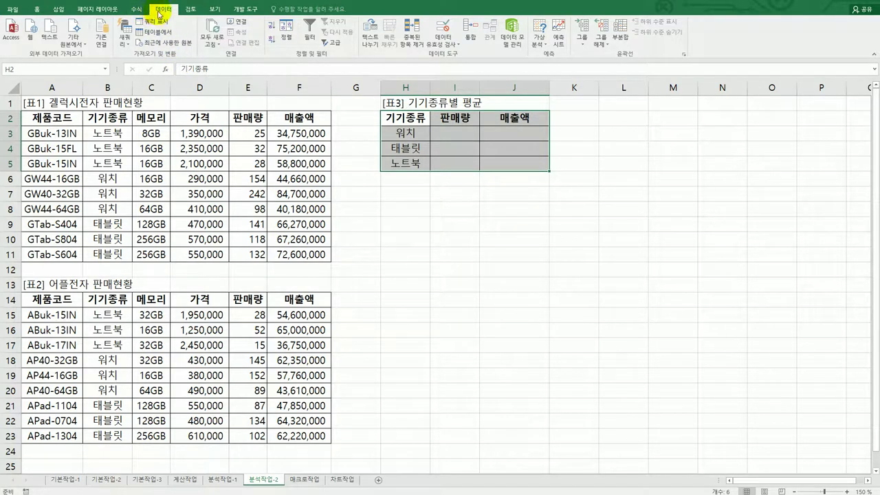
{"action": "left_click", "coordinate": [470, 31]}
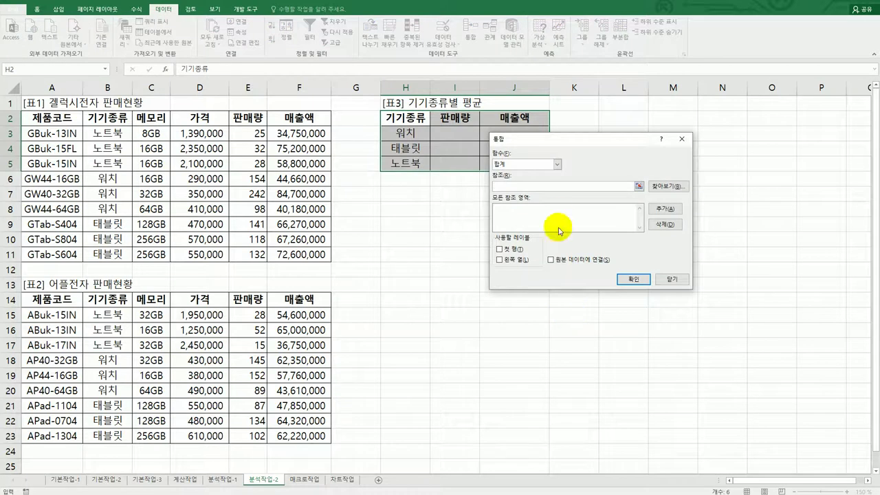
{"action": "left_click", "coordinate": [558, 166]}
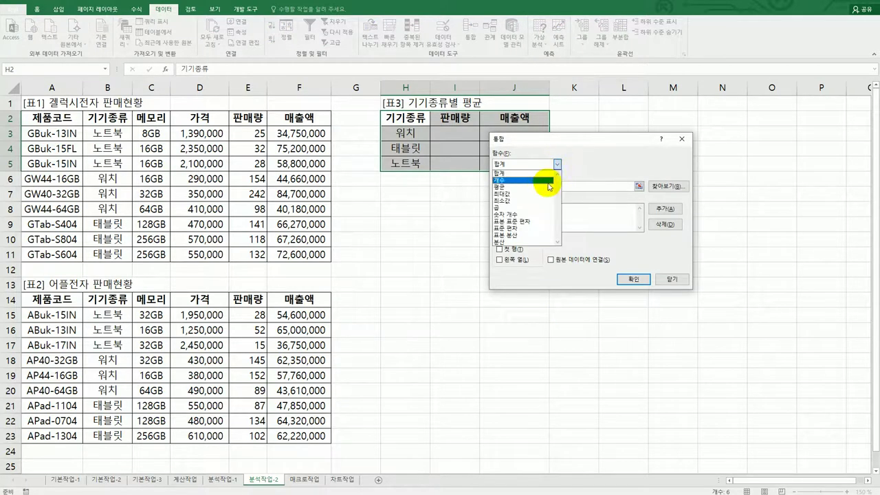
{"action": "left_click", "coordinate": [554, 188]}
Step: Add 표1's range B2:F11 and 표2's range B14:F23 as references for the consolidation
{"action": "left_click", "coordinate": [538, 186]}
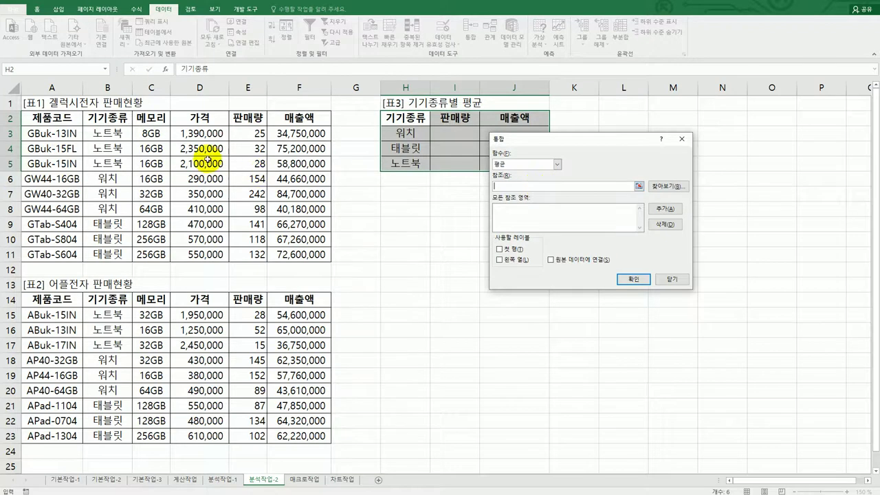
{"action": "left_click_drag", "start_coordinate": [108, 118], "coordinate": [303, 256]}
{"action": "left_click", "coordinate": [665, 210]}
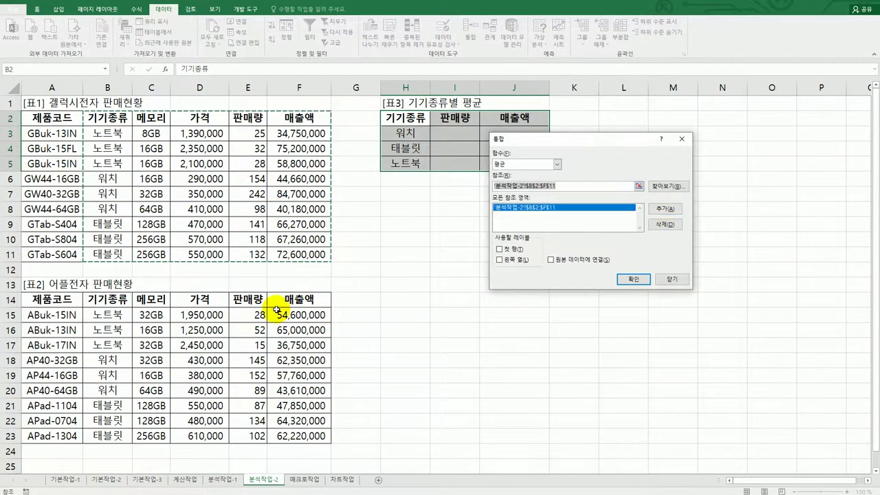
{"action": "left_click_drag", "start_coordinate": [116, 299], "coordinate": [288, 437]}
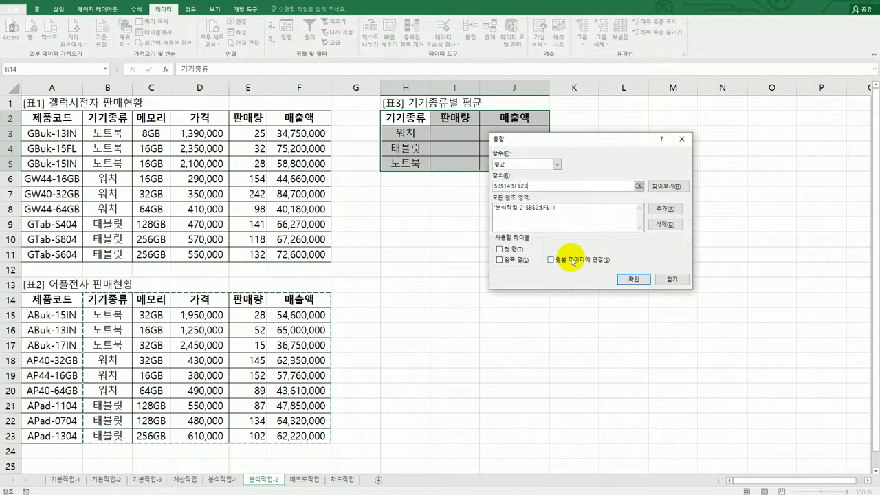
{"action": "left_click", "coordinate": [656, 210]}
Step: Use both the first row (첫 행) and the left column (왼쪽 열) as labels, and run the consolidation
{"action": "left_click", "coordinate": [504, 249]}
{"action": "left_click", "coordinate": [511, 261]}
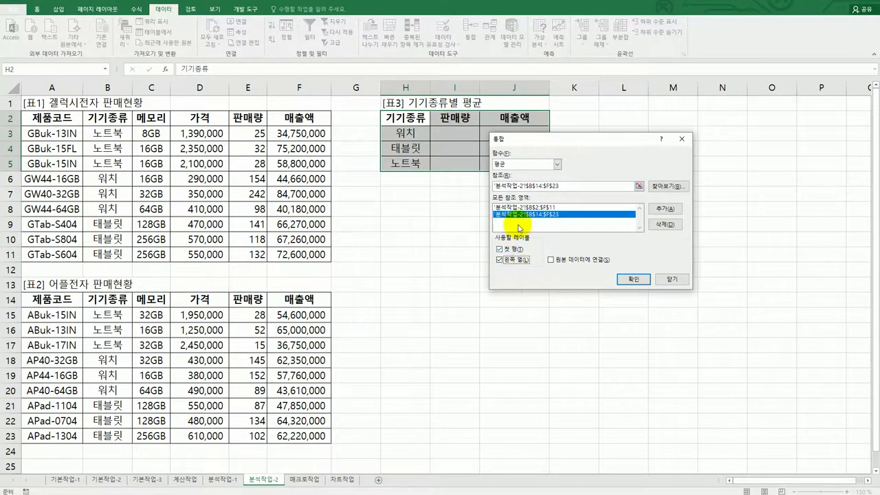
{"action": "left_click", "coordinate": [630, 281]}
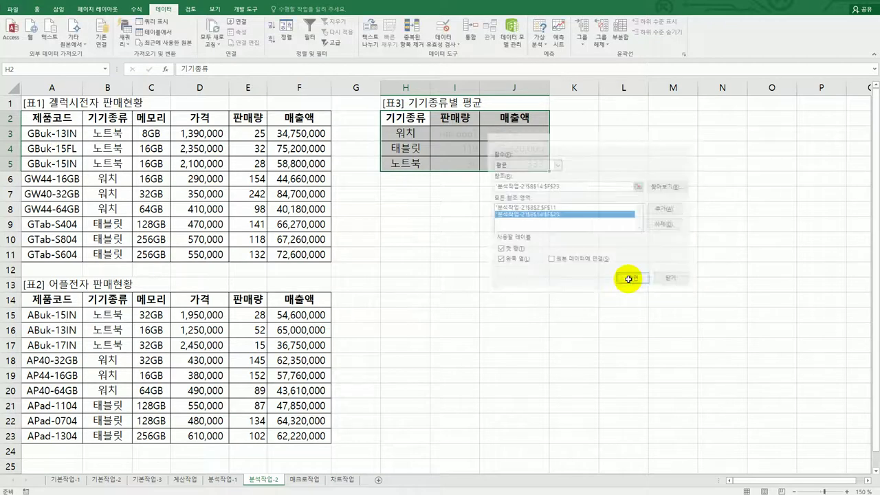
{"action": "left_click", "coordinate": [628, 279]}
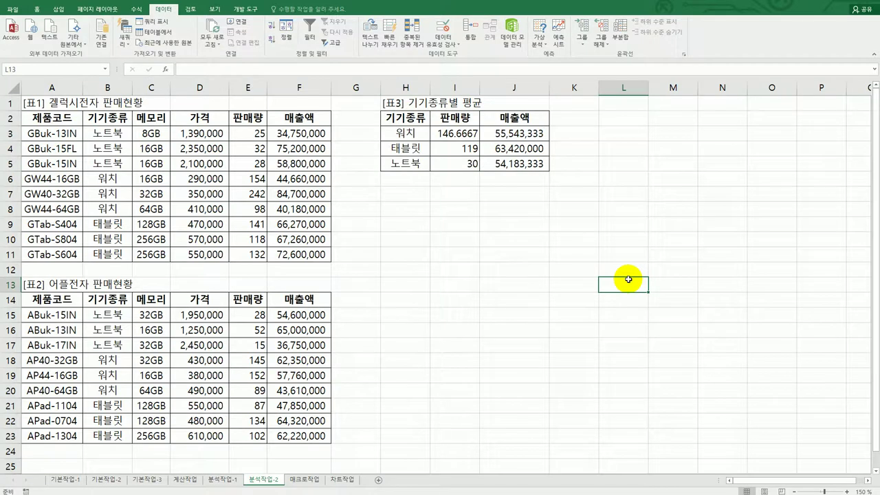
Step: Check the exam instructions for the macro and chart tasks, then open the 매크로작업 sheet
{"action": "key", "text": "alt+Tab"}
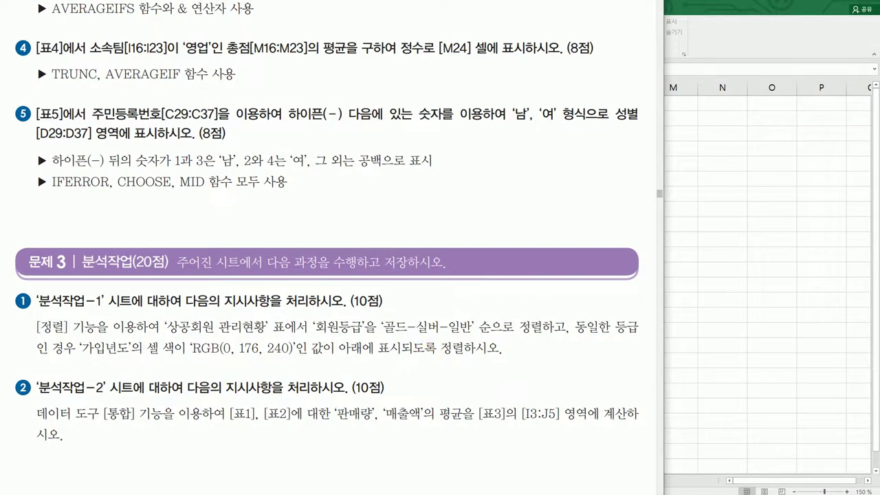
{"action": "scroll", "coordinate": [38, 172], "scroll_direction": "down", "scroll_amount": 5}
{"action": "scroll", "coordinate": [330, 275], "scroll_direction": "left", "scroll_amount": 2}
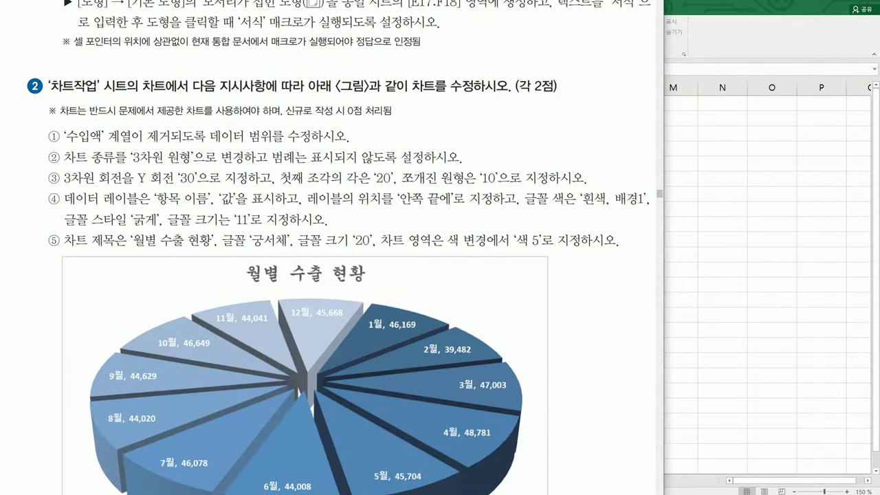
{"action": "scroll", "coordinate": [333, 275], "scroll_direction": "right", "scroll_amount": 2}
{"action": "scroll", "coordinate": [320, 248], "scroll_direction": "up", "scroll_amount": 4}
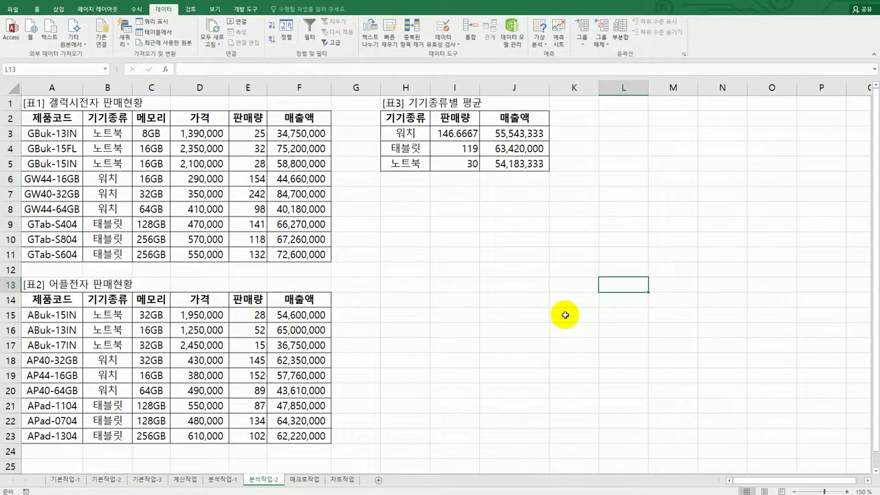
{"action": "left_click", "coordinate": [303, 479]}
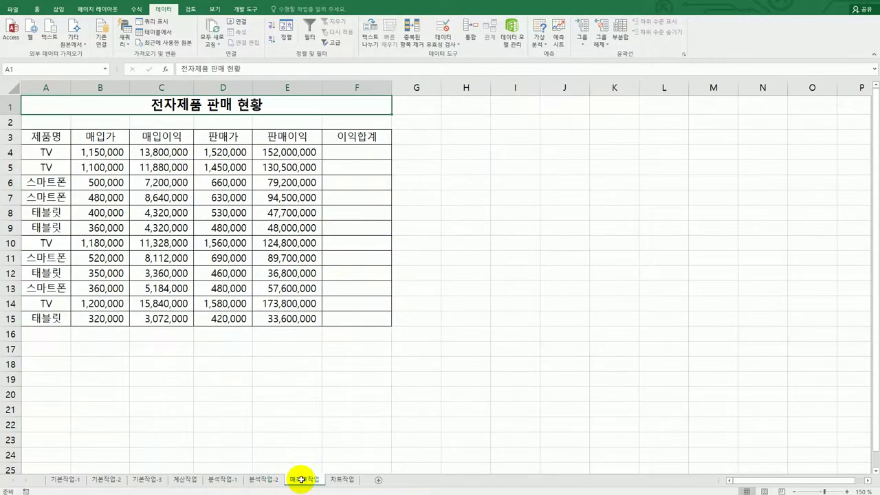
{"action": "left_click", "coordinate": [588, 314]}
Step: Draw a form-control button over cells B17:C18 below the 전자제품 판매 현황 table
{"action": "left_click", "coordinate": [242, 10]}
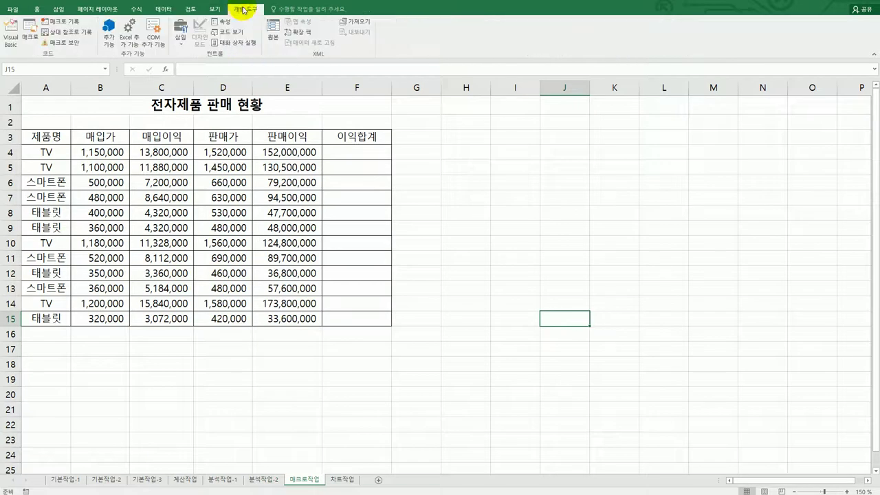
{"action": "left_click", "coordinate": [180, 32]}
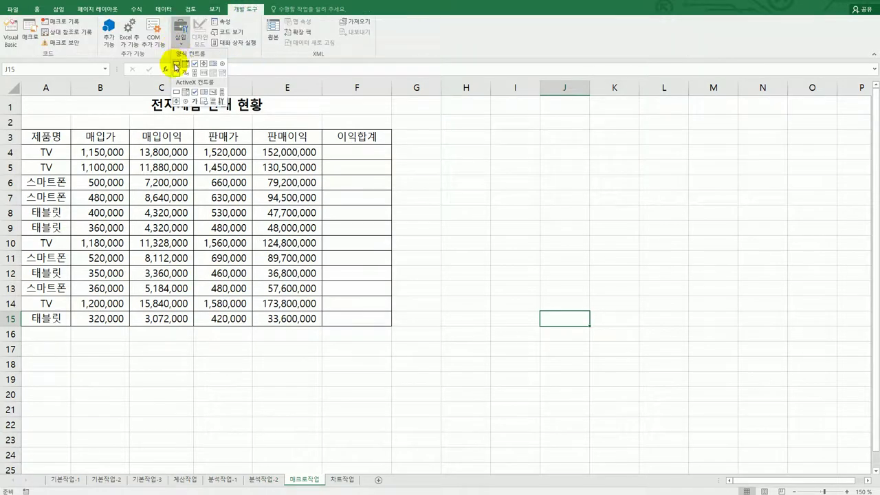
{"action": "left_click", "coordinate": [176, 64]}
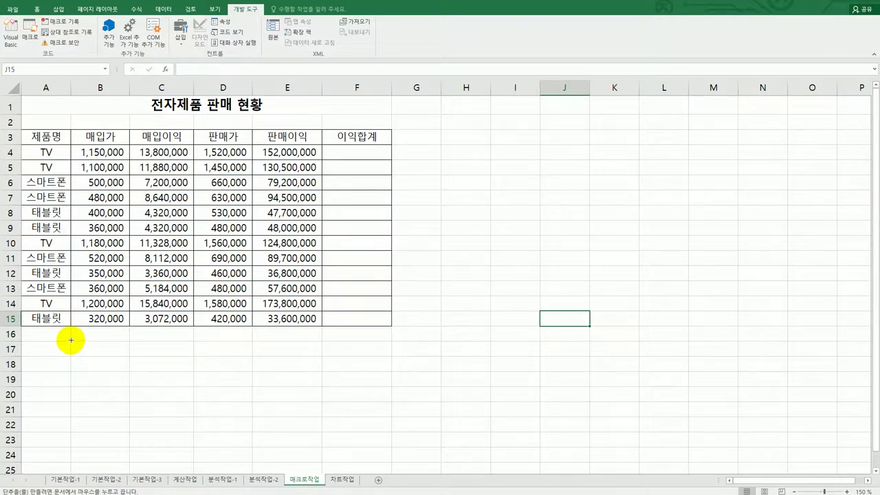
{"action": "left_click_drag", "start_coordinate": [70, 340], "coordinate": [180, 369]}
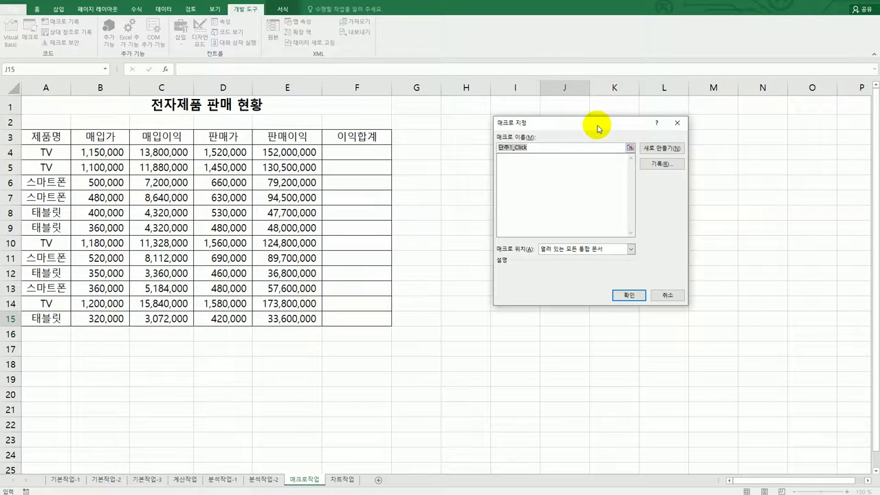
Step: Name the button's macro 이익합계 and start recording it in the current workbook (현재 통합 문서)
{"action": "type", "text": "ㅎ"}
{"action": "type", "text": "익합계"}
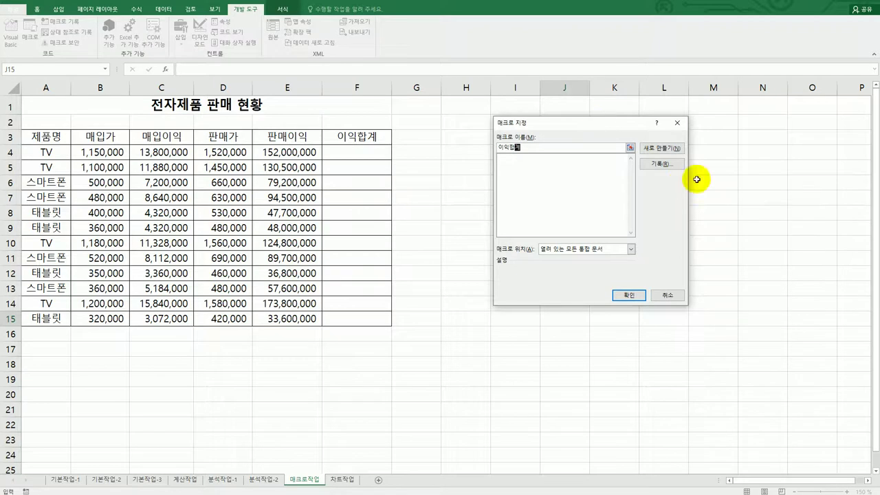
{"action": "left_click", "coordinate": [676, 164]}
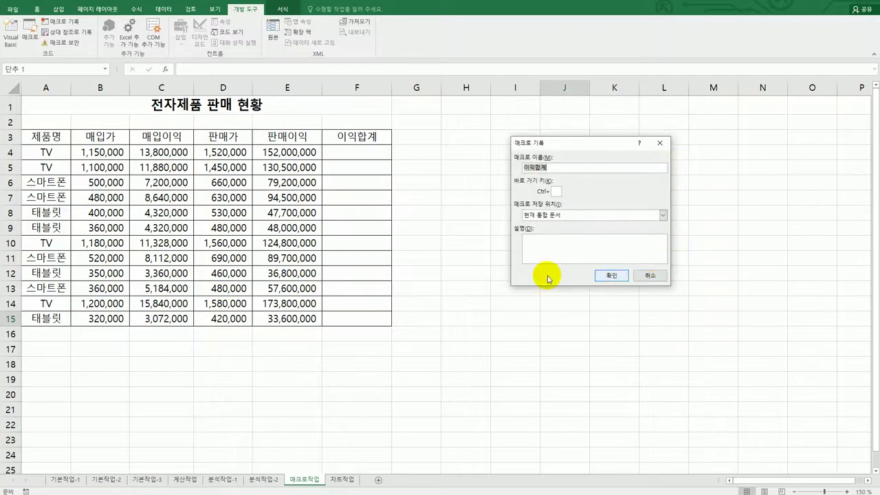
{"action": "left_click", "coordinate": [612, 277]}
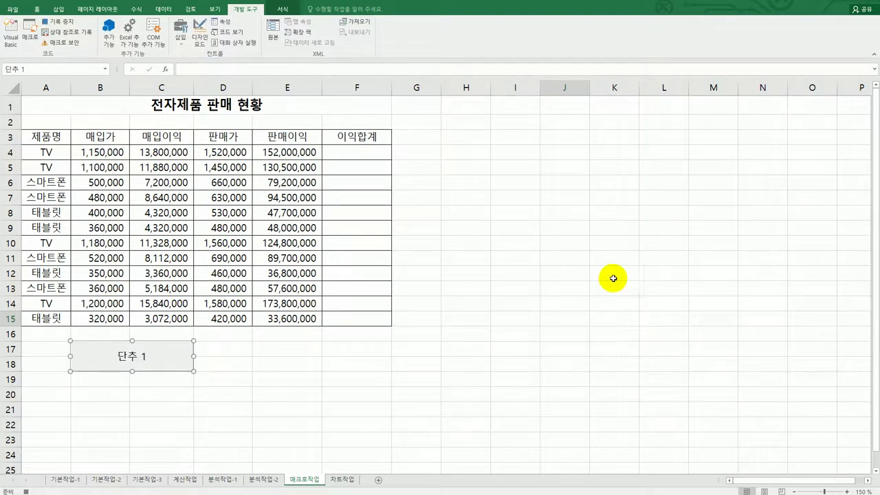
Step: Enter the formula =C4+E4 in F4 to add 매입이익 and 판매이익
{"action": "left_click", "coordinate": [368, 155]}
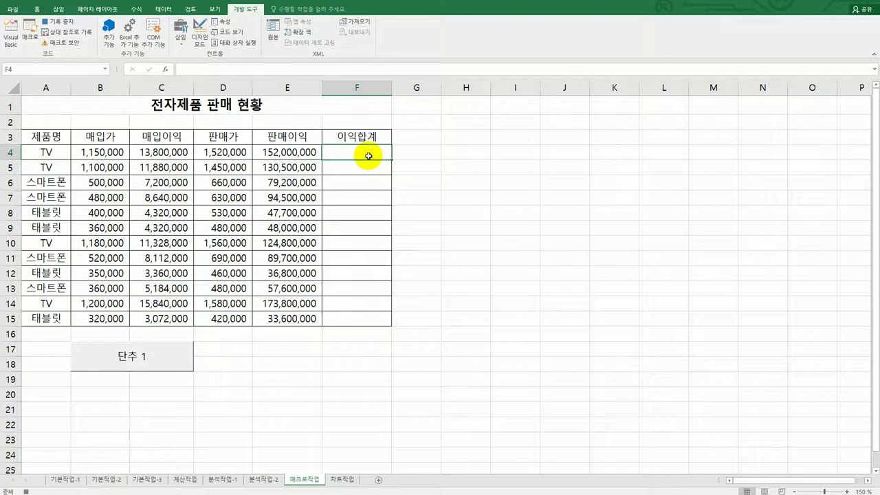
{"action": "type", "text": "="}
{"action": "left_click", "coordinate": [157, 154]}
{"action": "type", "text": "+"}
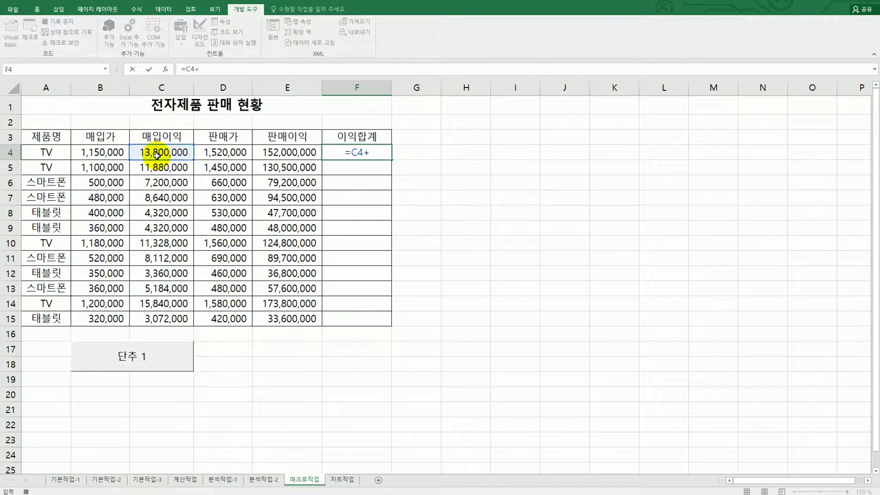
{"action": "left_click", "coordinate": [278, 152]}
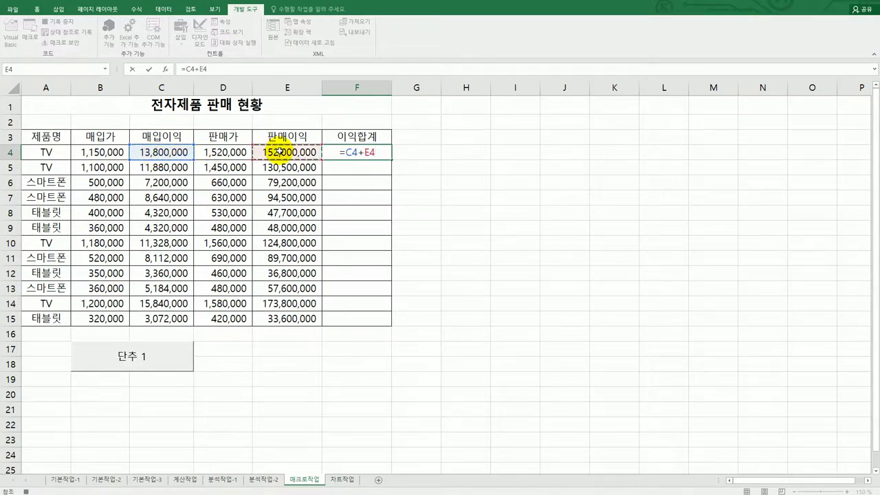
{"action": "key", "text": "Return"}
Step: Fill the 이익합계 formula from F4 down to F15 and stop recording the macro
{"action": "left_click", "coordinate": [376, 152]}
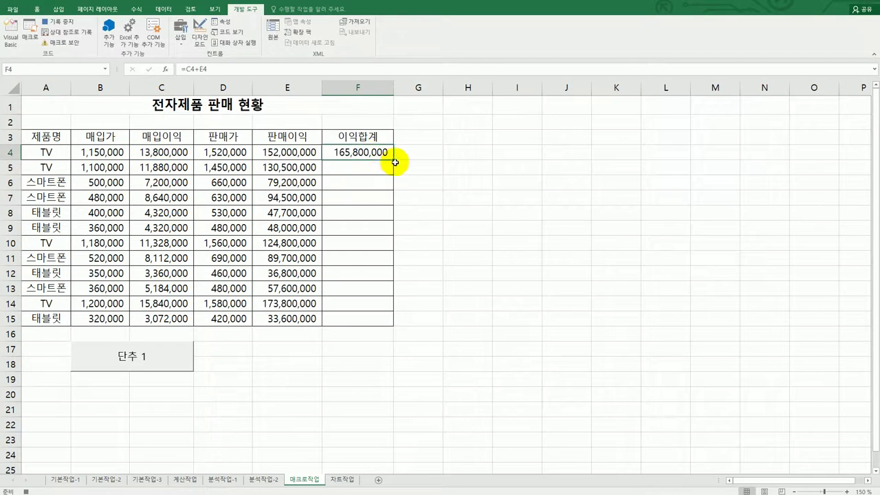
{"action": "left_click_drag", "start_coordinate": [392, 160], "coordinate": [386, 324]}
{"action": "left_click", "coordinate": [373, 319]}
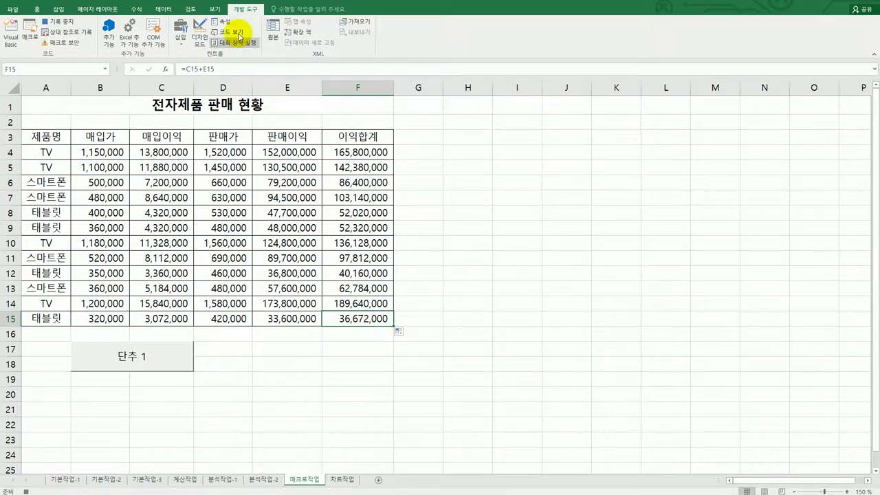
{"action": "left_click", "coordinate": [55, 22]}
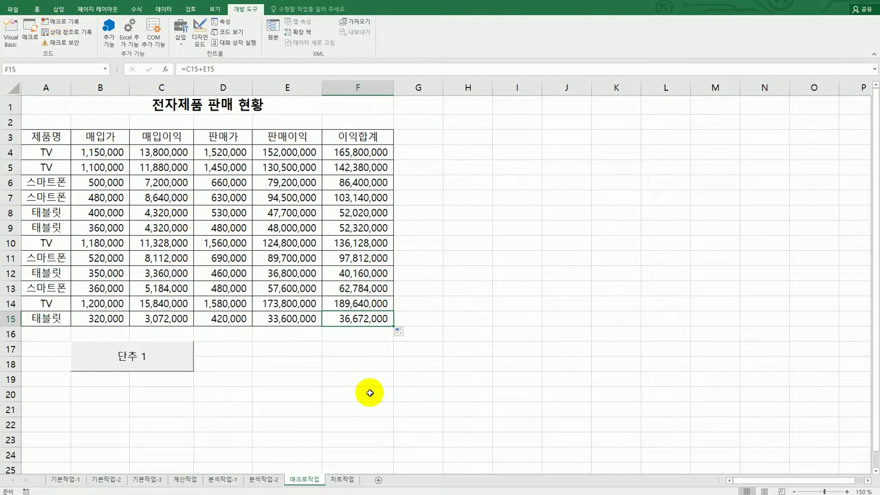
Step: Change the text on the button over cells B17:C18 to 이익합계
{"action": "right_click", "coordinate": [148, 363]}
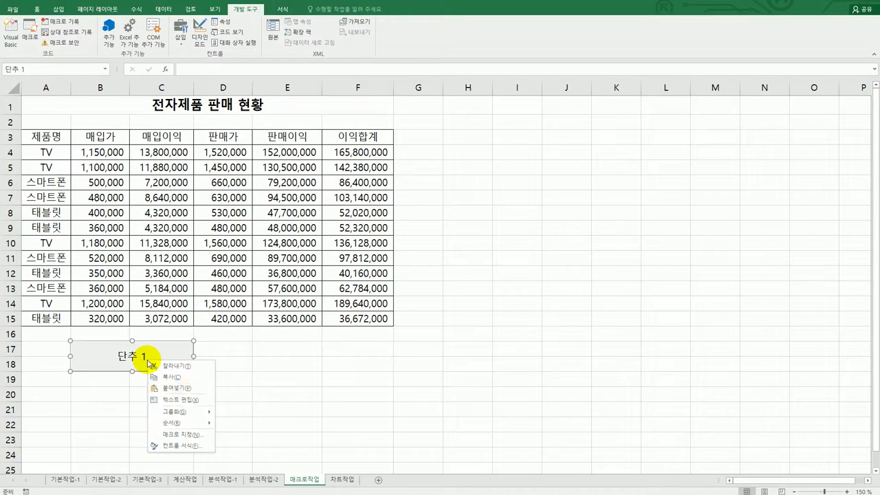
{"action": "left_click", "coordinate": [184, 399]}
{"action": "key", "text": "ctrl+a"}
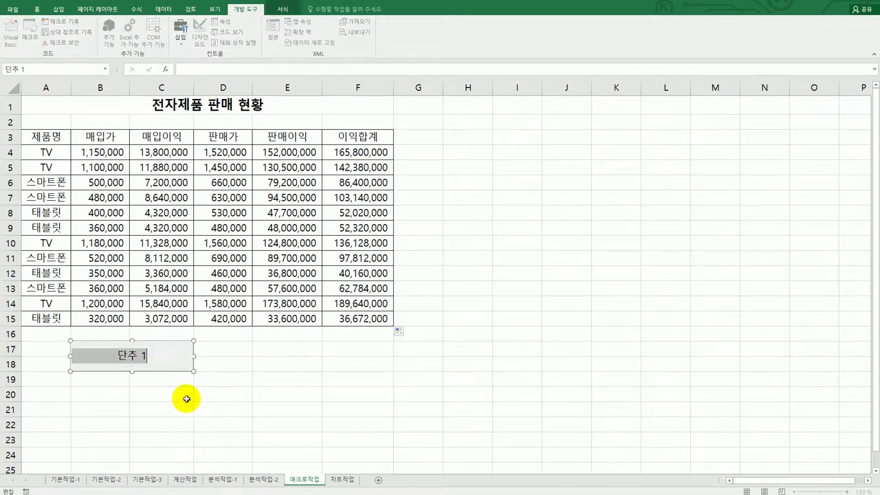
{"action": "type", "text": "이익합ㄱ"}
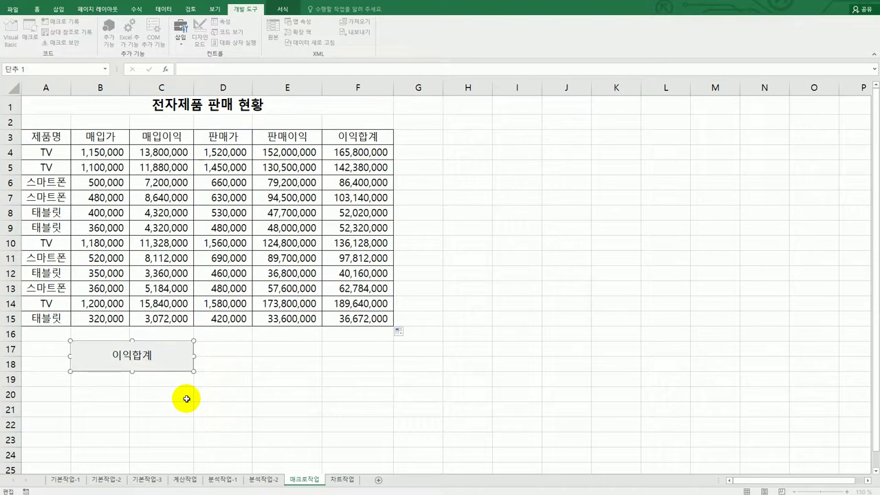
{"action": "left_click", "coordinate": [186, 399]}
Step: Check the exam's 서식 macro instructions and draw a 모서리가 접힌 도형 shape over cells E17:F18 containing the text 서식
{"action": "key", "text": "alt+Tab"}
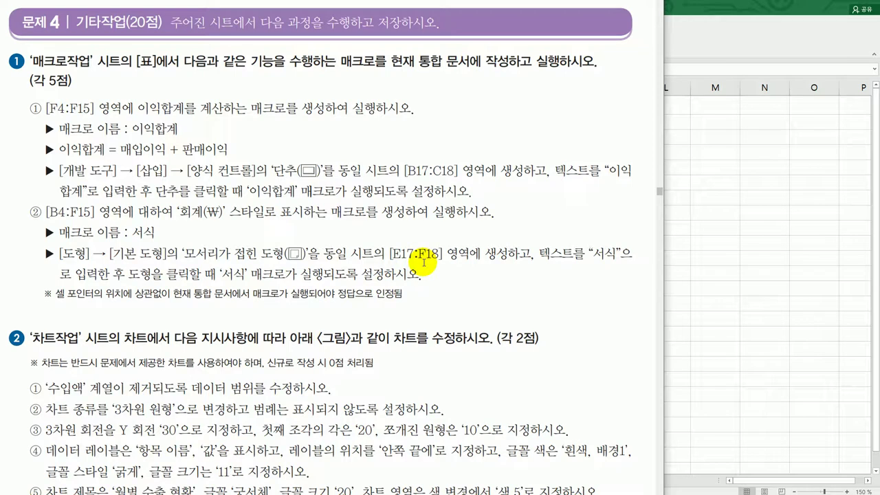
{"action": "left_click", "coordinate": [687, 260]}
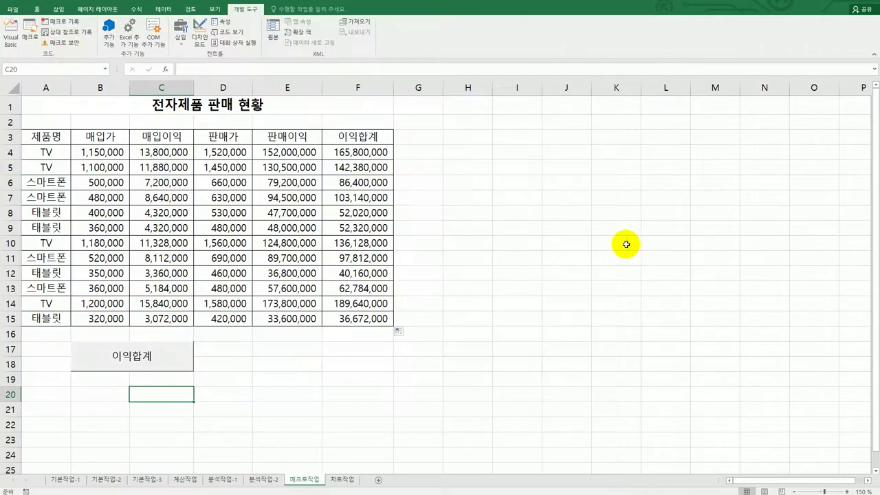
{"action": "left_click", "coordinate": [58, 9]}
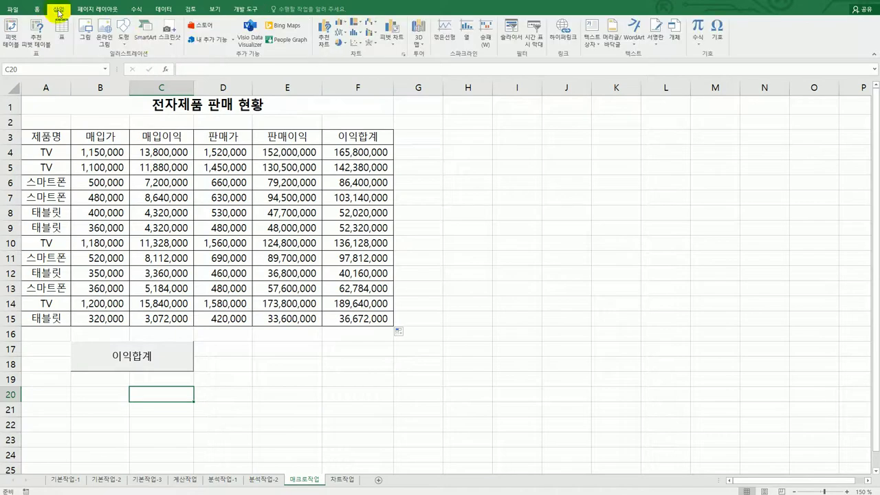
{"action": "left_click", "coordinate": [124, 34]}
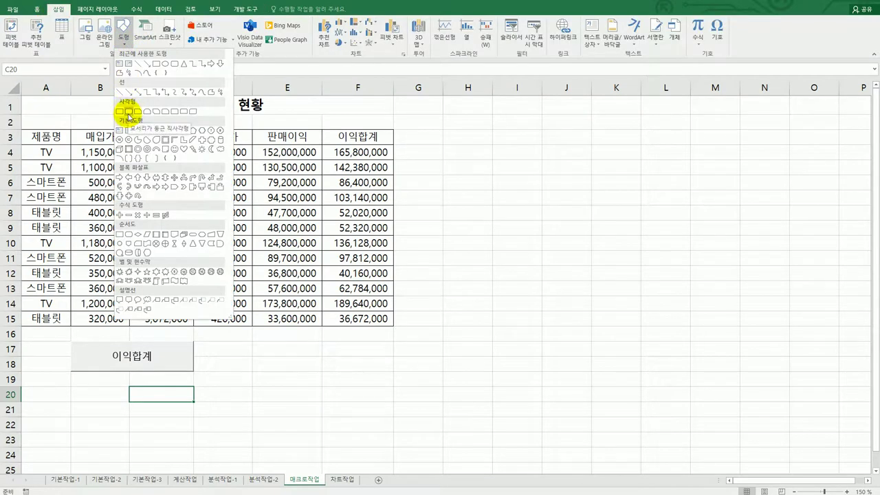
{"action": "left_click", "coordinate": [162, 144]}
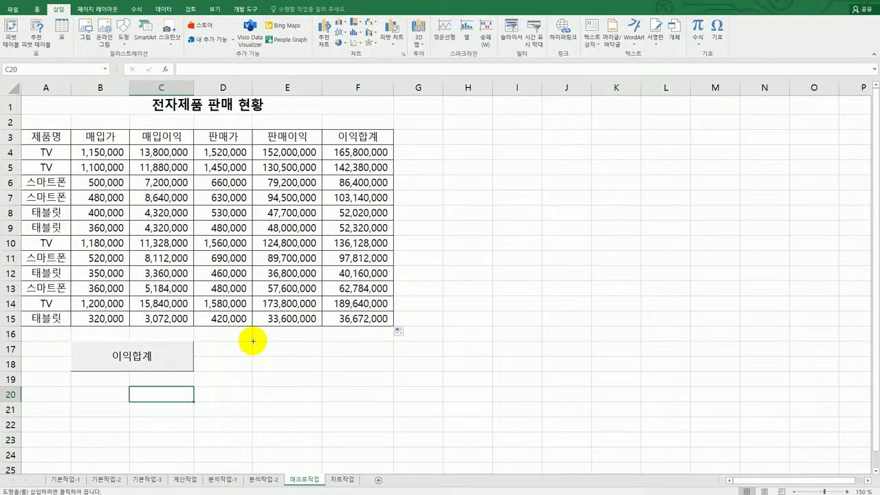
{"action": "left_click_drag", "start_coordinate": [252, 340], "coordinate": [363, 378]}
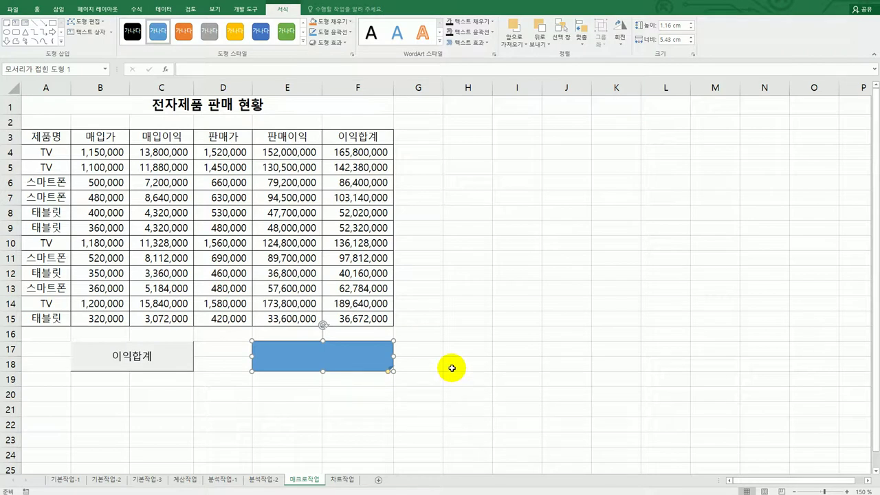
{"action": "type", "text": "서시"}
Step: Name the shape's macro 서식 and start recording it in the current workbook (현재 통합 문서)
{"action": "right_click", "coordinate": [361, 358]}
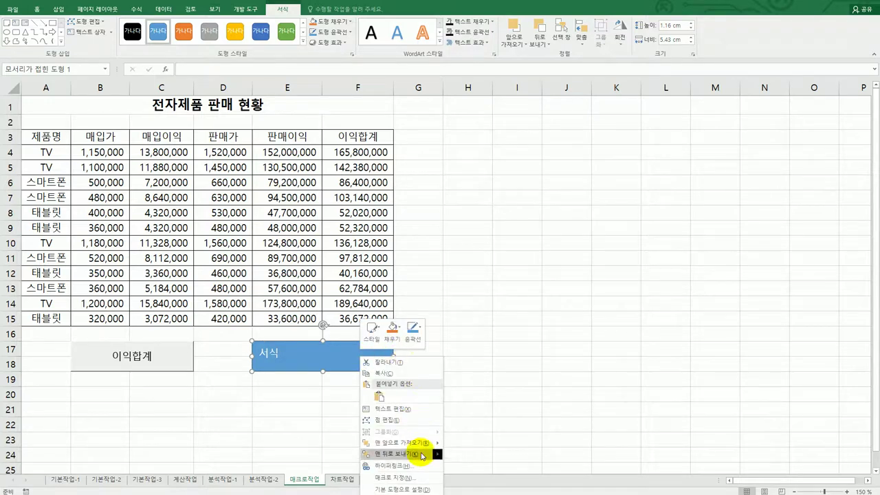
{"action": "left_click", "coordinate": [420, 476]}
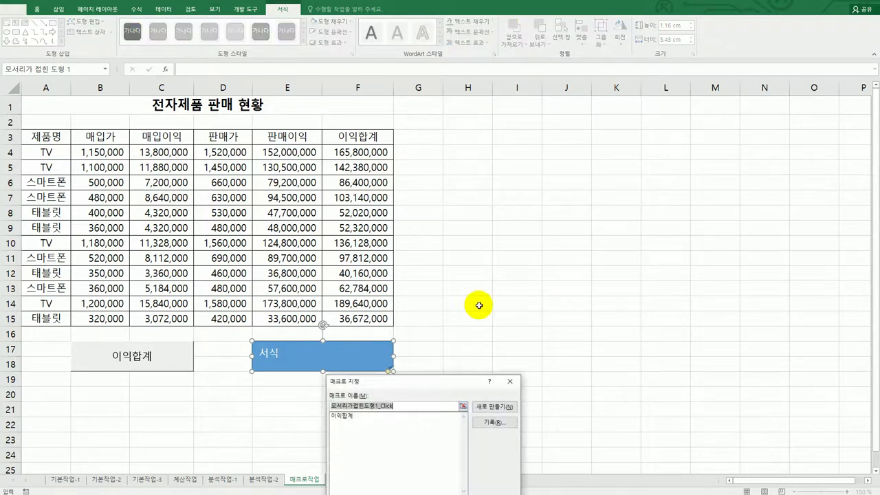
{"action": "left_click_drag", "start_coordinate": [443, 382], "coordinate": [551, 182]}
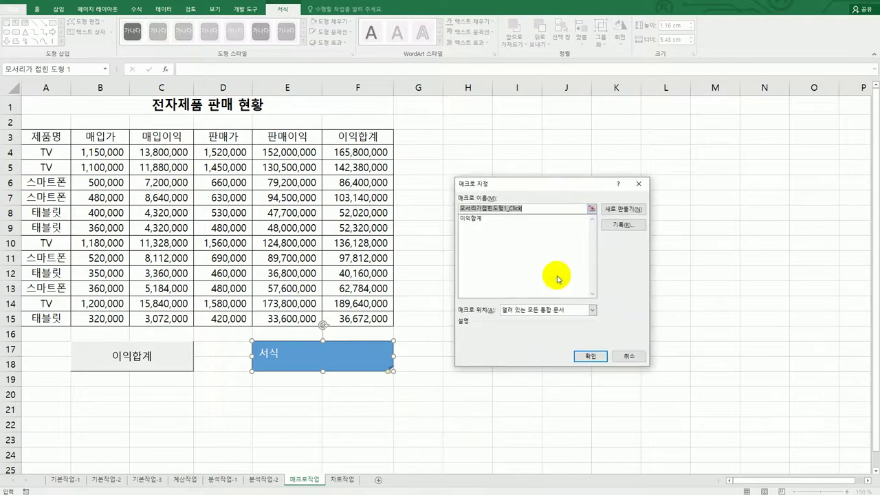
{"action": "type", "text": "서식"}
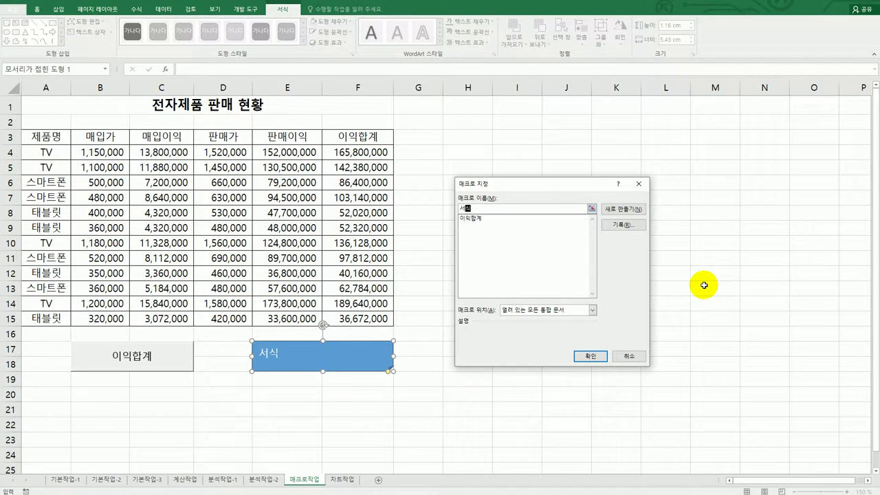
{"action": "left_click", "coordinate": [631, 225]}
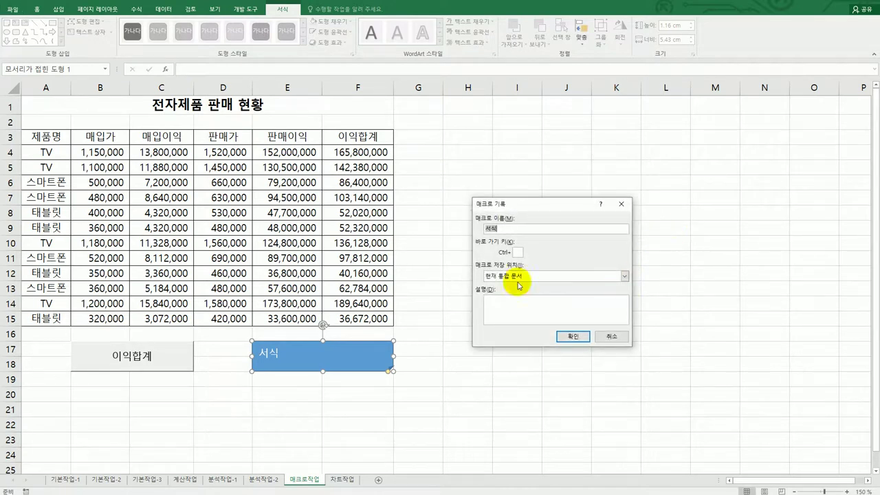
{"action": "left_click", "coordinate": [589, 340]}
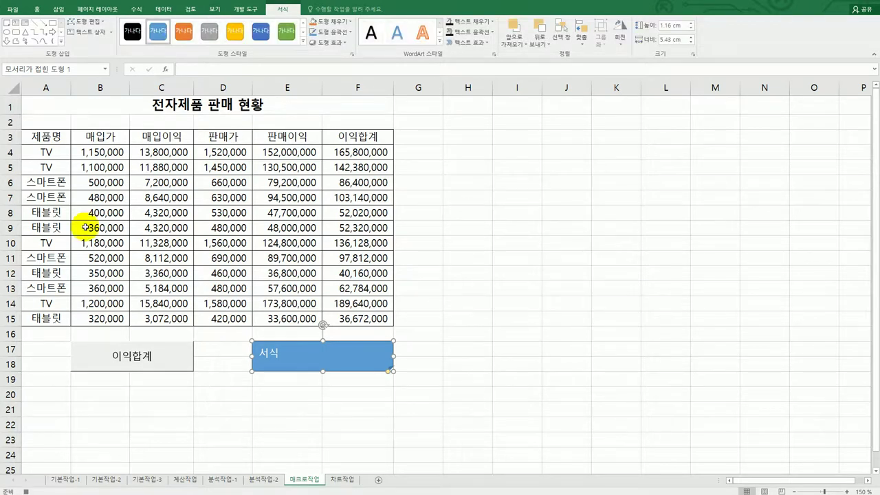
Step: Format cells B4:F15 with the 회계 number format and the ₩ symbol
{"action": "left_click_drag", "start_coordinate": [98, 152], "coordinate": [348, 319]}
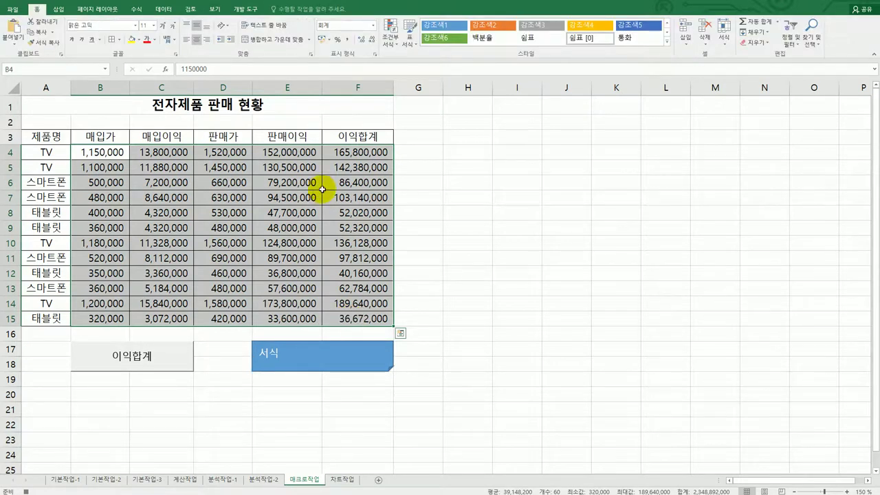
{"action": "right_click", "coordinate": [303, 167]}
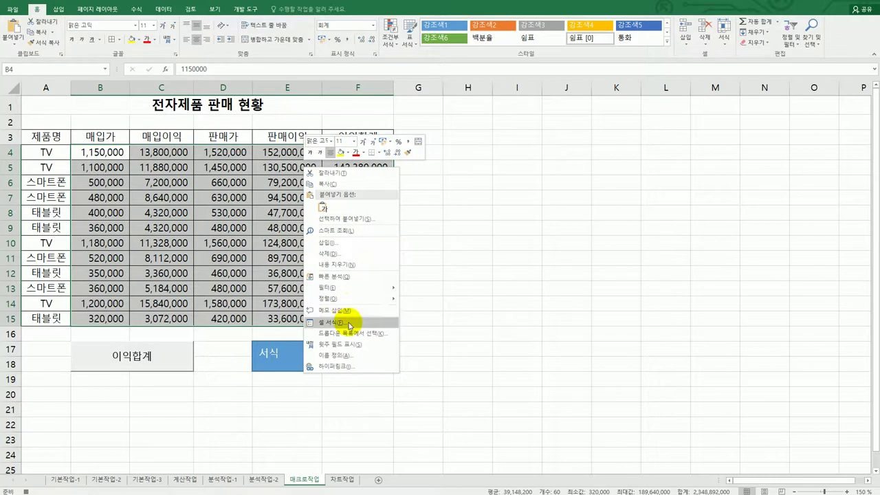
{"action": "left_click", "coordinate": [337, 328]}
{"action": "left_click_drag", "start_coordinate": [347, 206], "coordinate": [576, 144]}
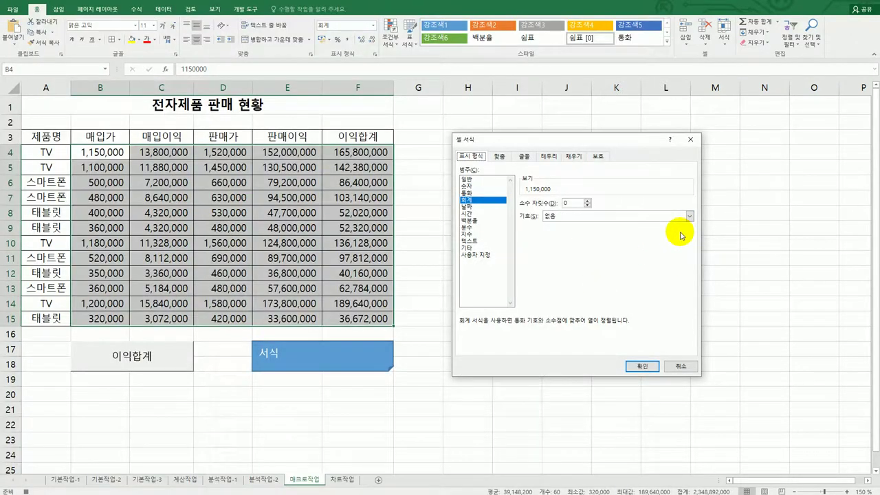
{"action": "left_click", "coordinate": [688, 216]}
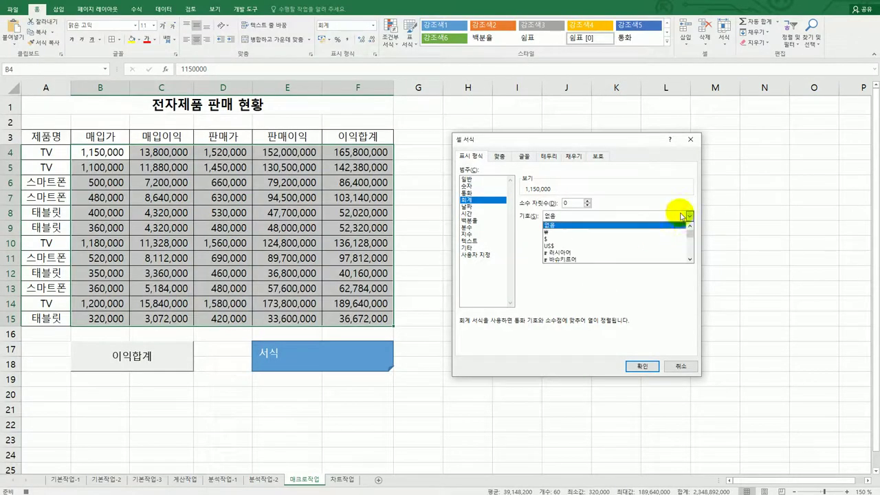
{"action": "left_click", "coordinate": [660, 233]}
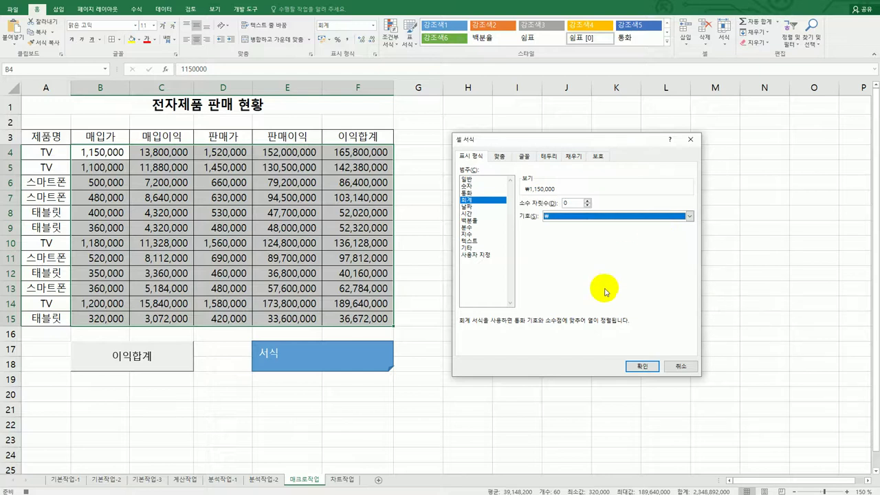
{"action": "left_click", "coordinate": [637, 367]}
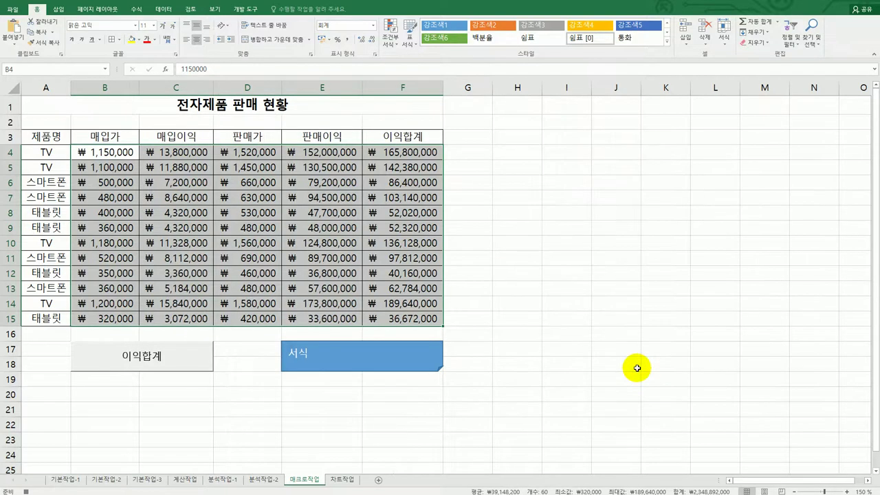
Step: Select cell F15 to clear the range selection and stop recording the 서식 macro
{"action": "left_click", "coordinate": [410, 320]}
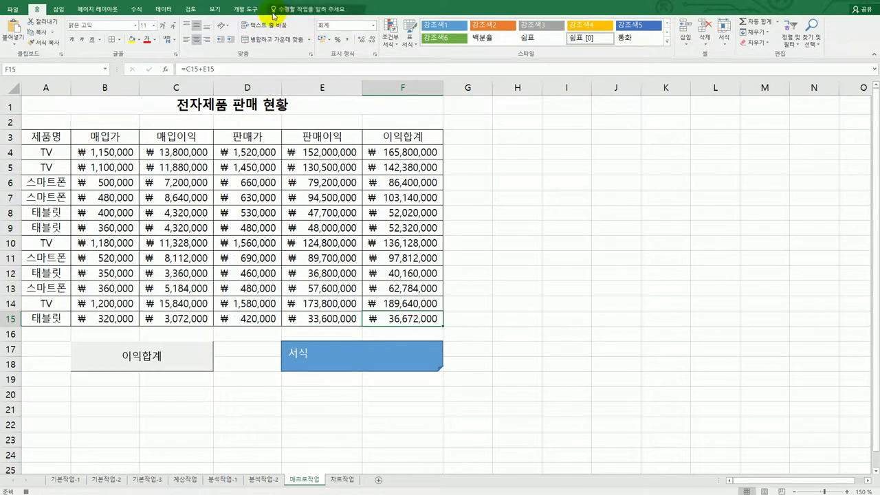
{"action": "left_click", "coordinate": [245, 9]}
{"action": "left_click", "coordinate": [56, 22]}
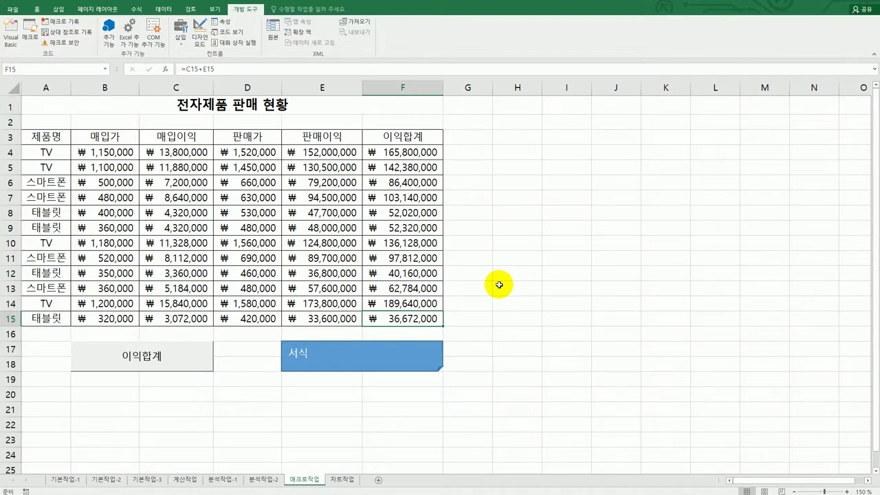
Step: Consult the exam instructions for the 차트작업 sheet and remove the 수입액 series from its chart
{"action": "left_click", "coordinate": [347, 479]}
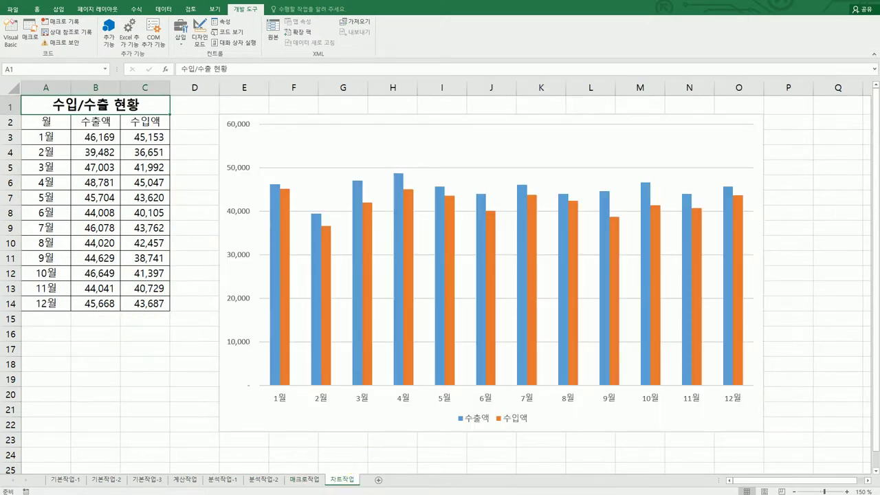
{"action": "key", "text": "alt+Tab"}
{"action": "scroll", "coordinate": [428, 215], "scroll_direction": "down", "scroll_amount": 6}
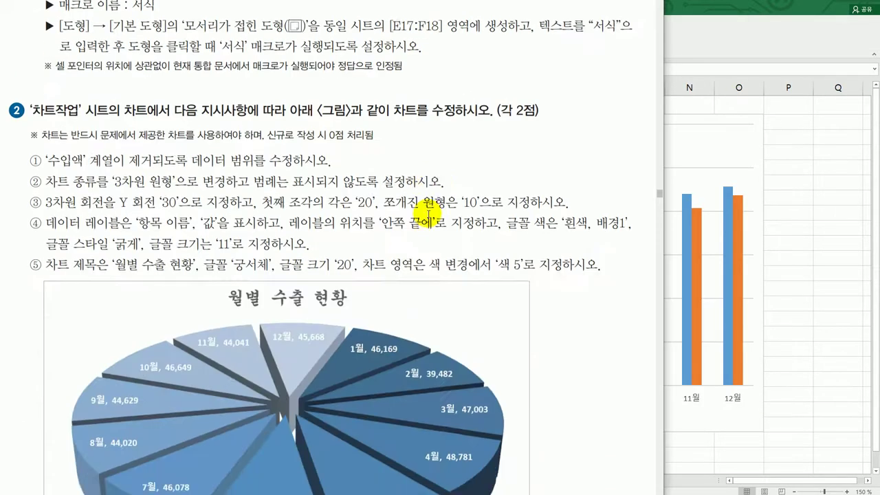
{"action": "scroll", "coordinate": [428, 215], "scroll_direction": "up", "scroll_amount": 2}
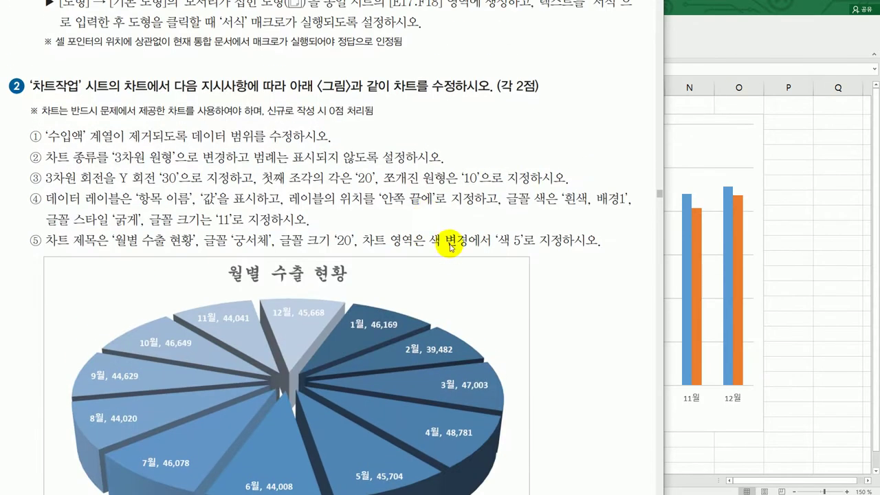
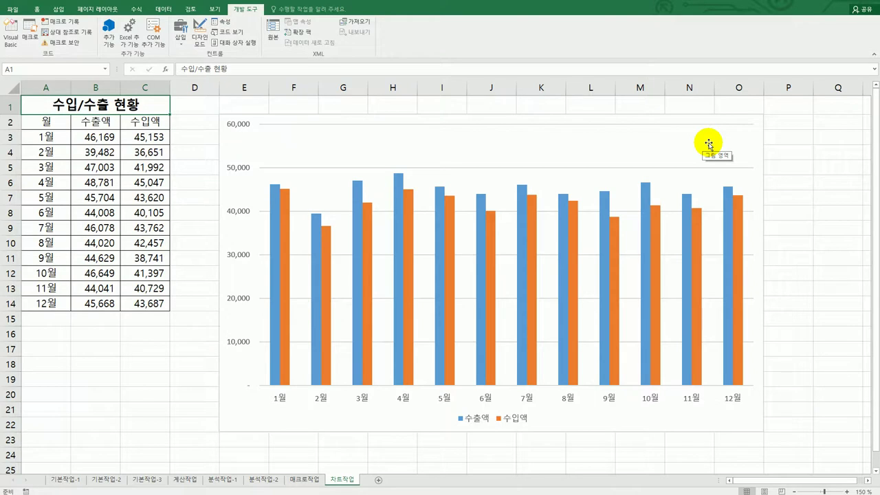
{"action": "left_click", "coordinate": [533, 215]}
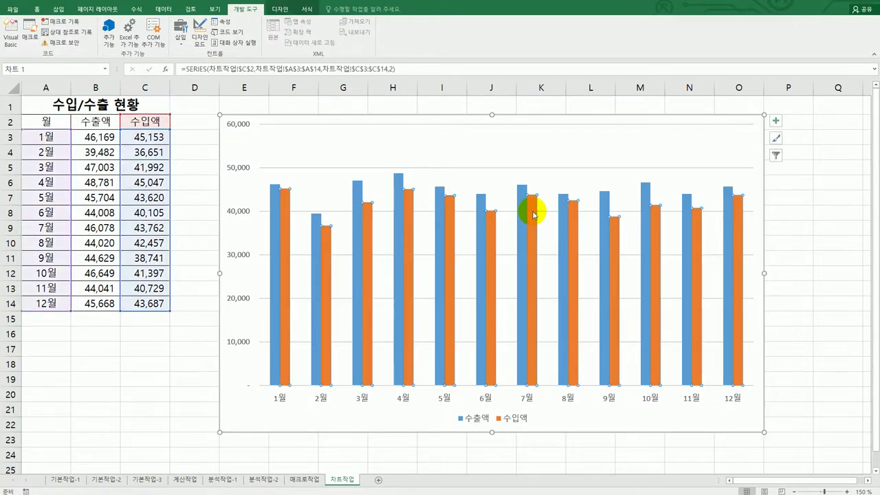
{"action": "key", "text": "Delete"}
Step: Change the 수출액 column chart to the 3차원 원형 (3-D pie) chart type
{"action": "mouse_move", "coordinate": [532, 215]}
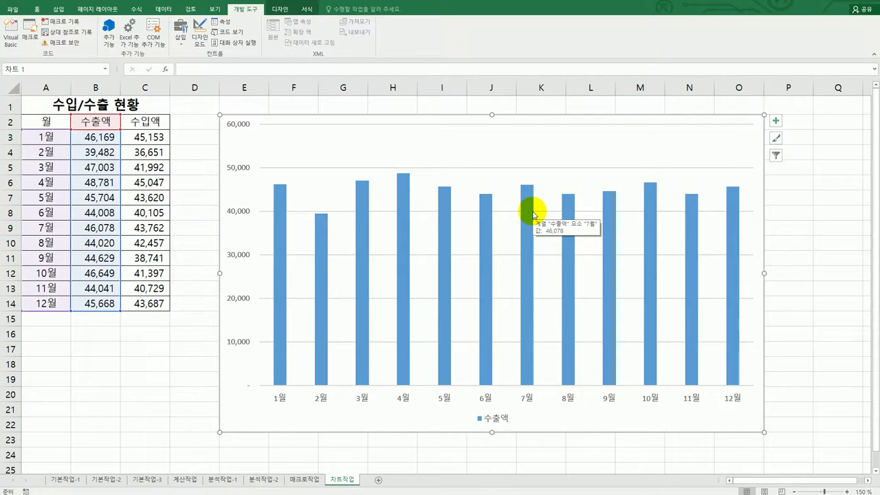
{"action": "right_click", "coordinate": [537, 145]}
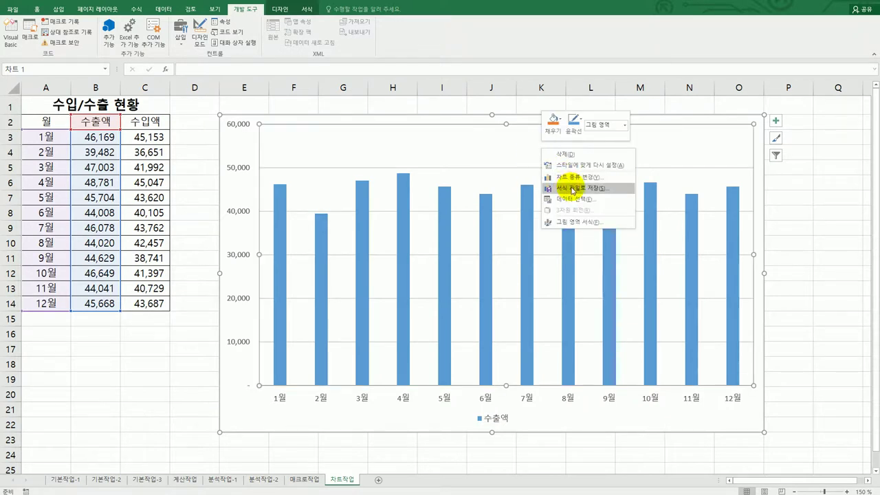
{"action": "left_click", "coordinate": [571, 177]}
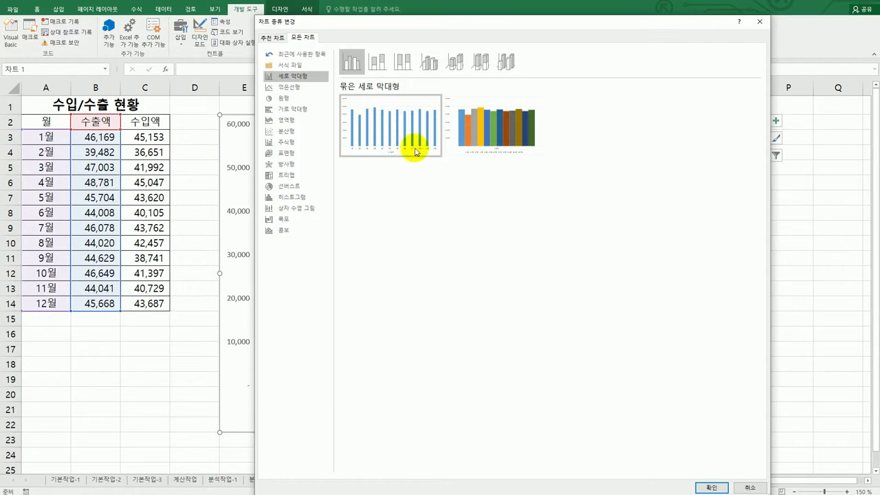
{"action": "left_click", "coordinate": [296, 99]}
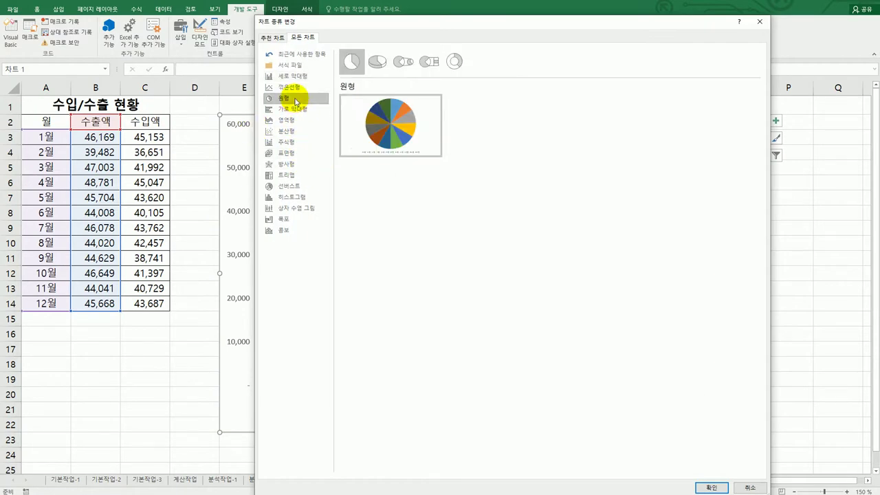
{"action": "left_click", "coordinate": [377, 66]}
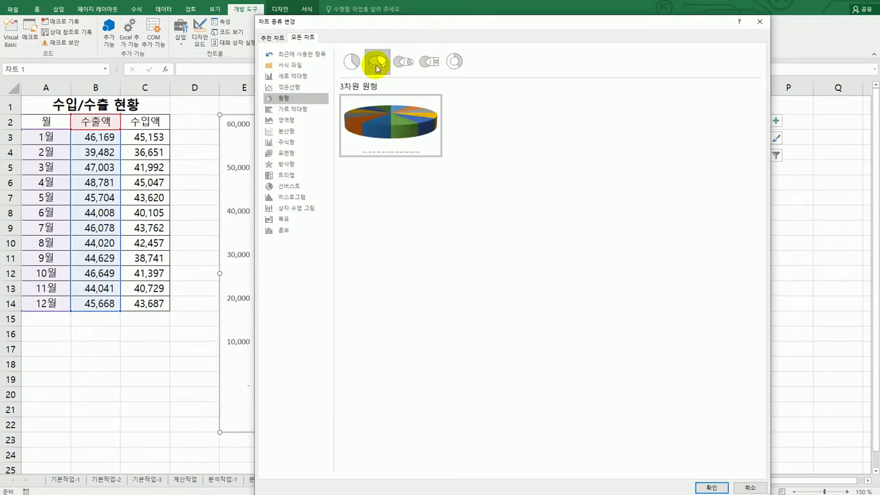
{"action": "left_click", "coordinate": [719, 486]}
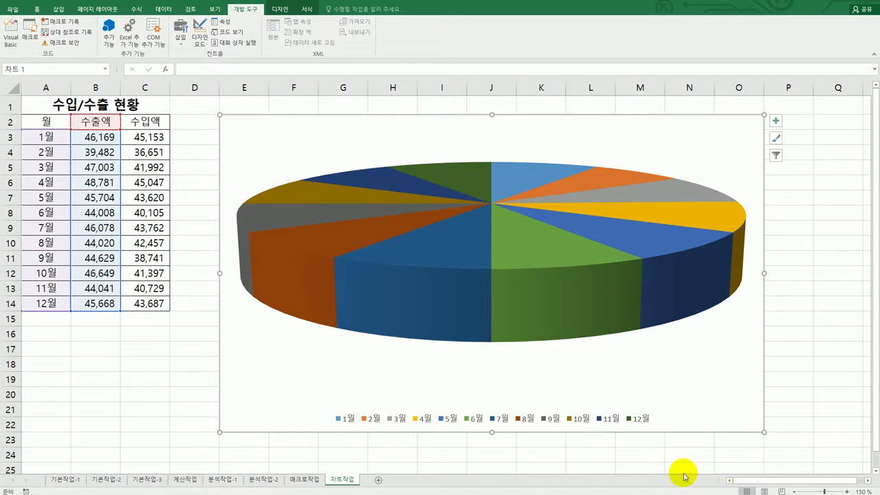
Step: Delete the legend from the 수출액 pie chart and set the chart's 3차원 회전 Y rotation to 30°
{"action": "left_click", "coordinate": [600, 421]}
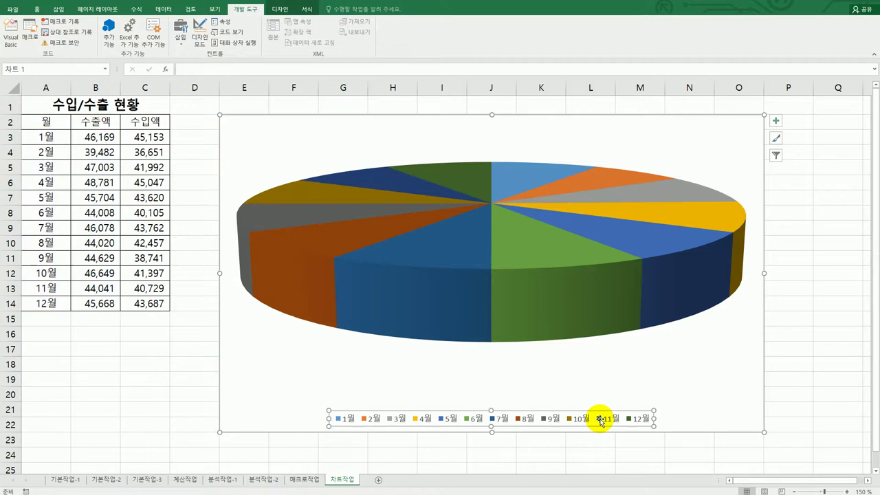
{"action": "key", "text": "Delete"}
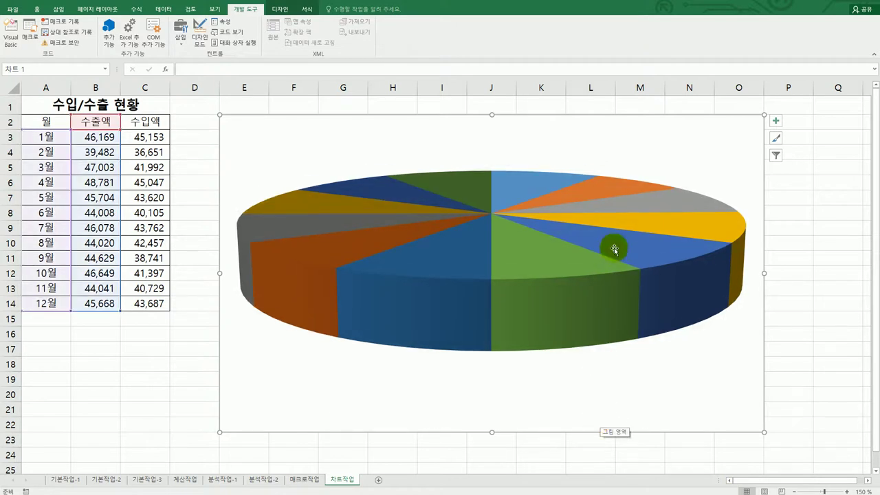
{"action": "right_click", "coordinate": [644, 162]}
{"action": "left_click", "coordinate": [676, 220]}
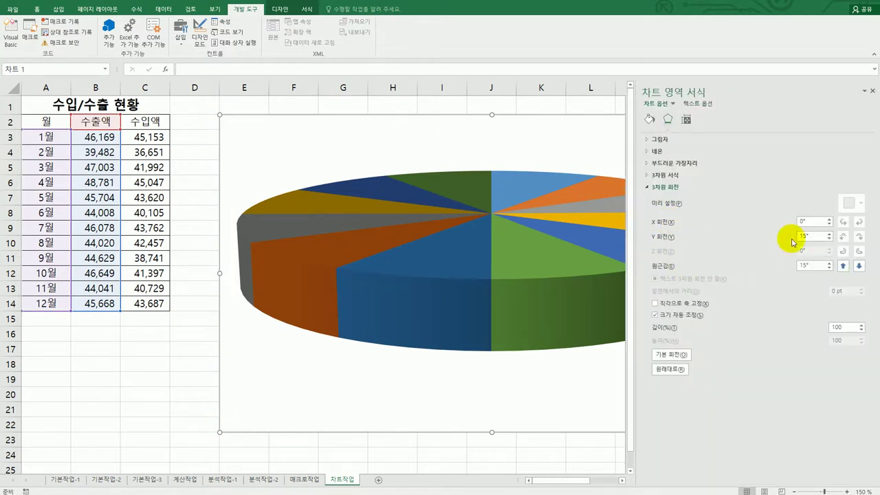
{"action": "left_click_drag", "start_coordinate": [815, 237], "coordinate": [782, 241]}
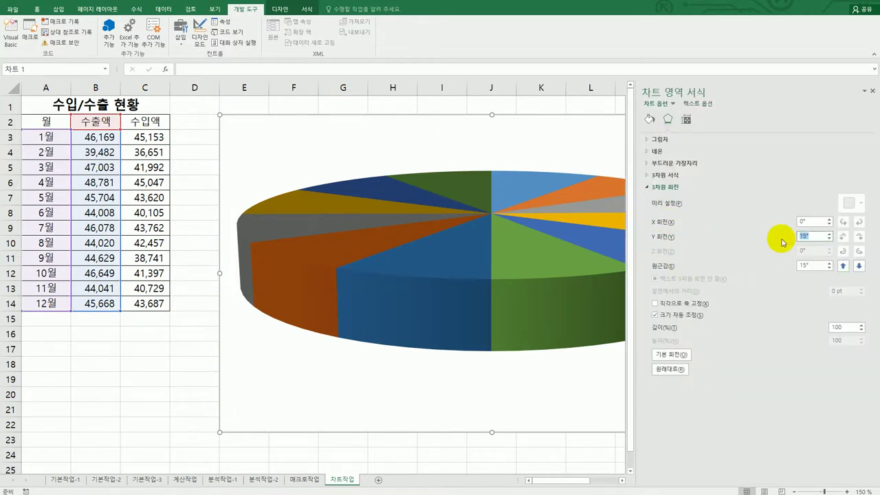
{"action": "type", "text": "30"}
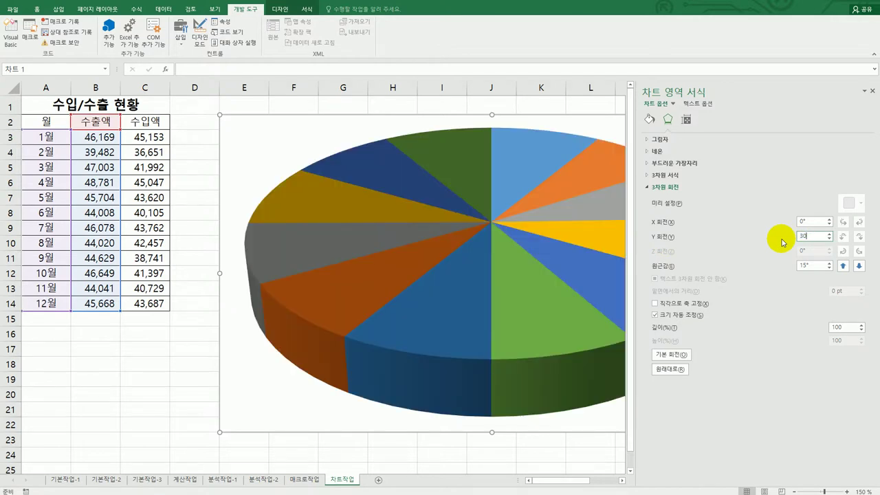
Step: Set the pie series' first slice angle (첫째 조각의 각) to 20° and its pie explosion (쪼개진 원형) to 10%
{"action": "left_click", "coordinate": [537, 171]}
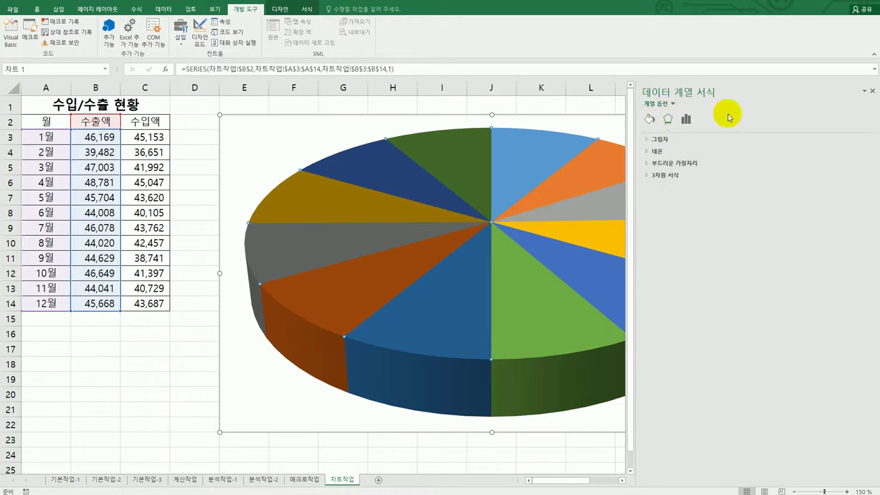
{"action": "left_click", "coordinate": [685, 124]}
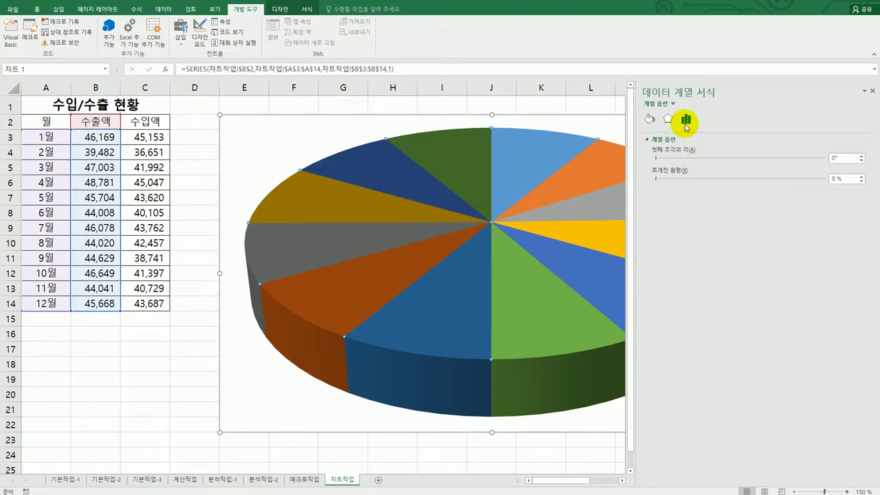
{"action": "left_click_drag", "start_coordinate": [840, 158], "coordinate": [821, 163]}
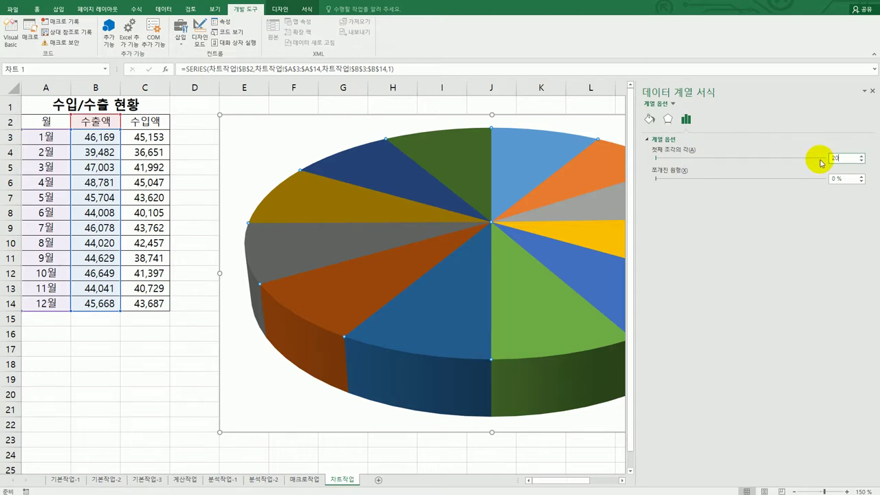
{"action": "left_click", "coordinate": [850, 182]}
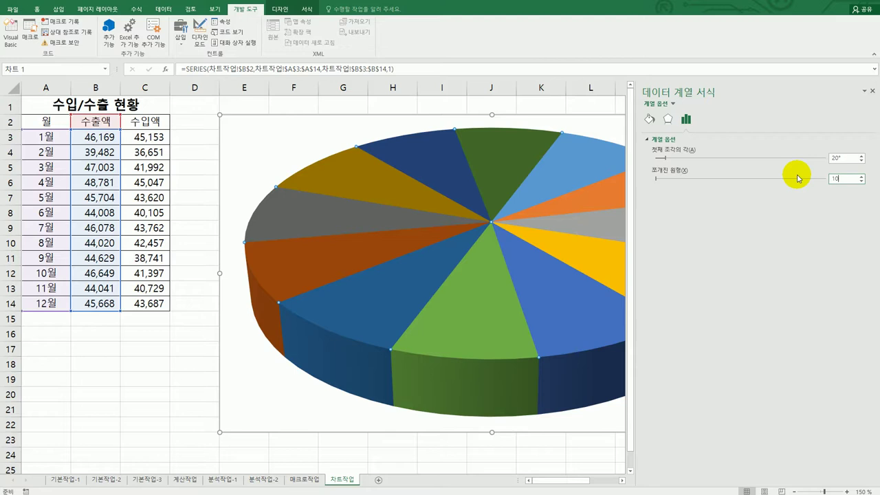
{"action": "left_click", "coordinate": [607, 413]}
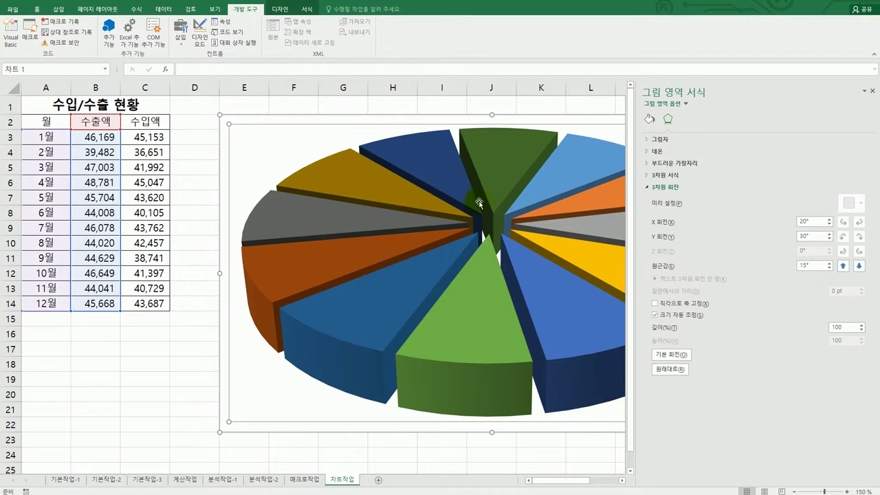
Step: Add data labels showing 항목 이름 and 값 to the pie slices, positioned at 안쪽 끝에
{"action": "mouse_move", "coordinate": [545, 242]}
{"action": "left_click", "coordinate": [620, 481]}
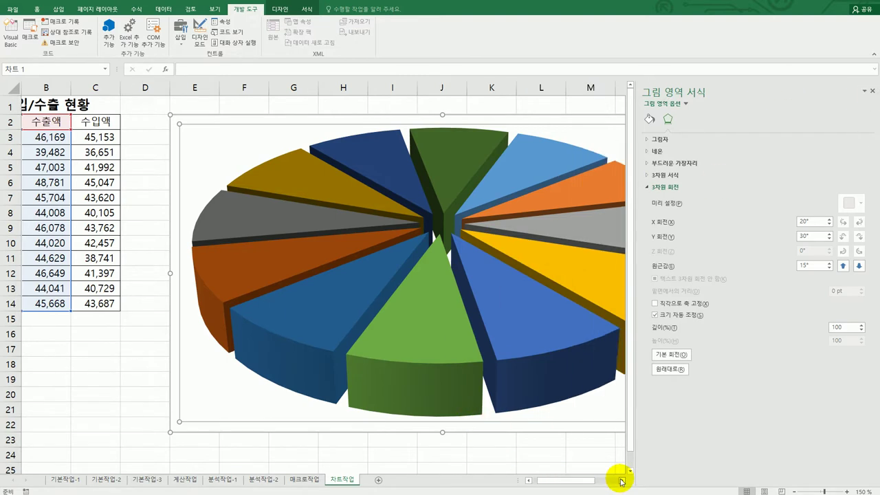
{"action": "left_click", "coordinate": [620, 480]}
{"action": "left_click", "coordinate": [620, 480]}
{"action": "left_click", "coordinate": [620, 480]}
{"action": "left_click", "coordinate": [620, 480]}
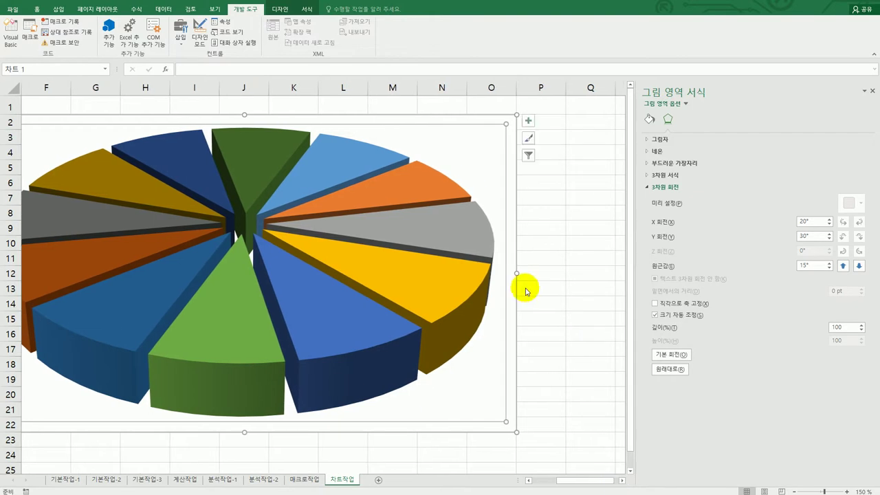
{"action": "left_click", "coordinate": [534, 120]}
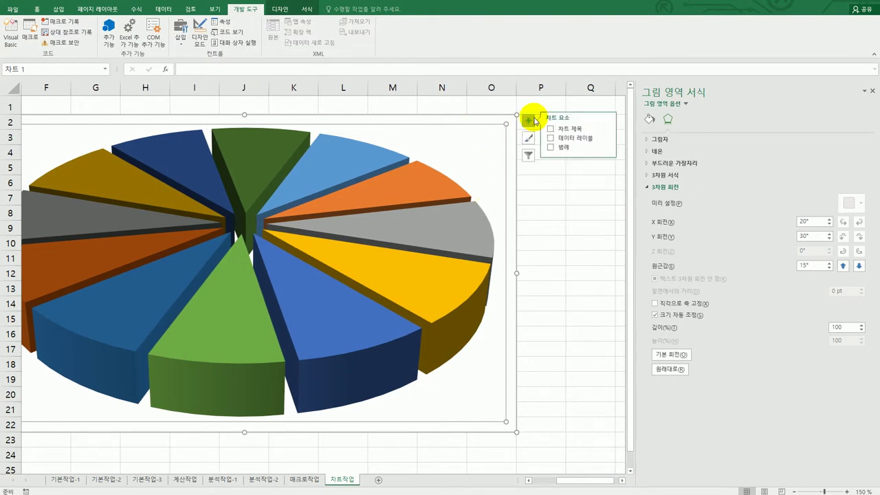
{"action": "left_click", "coordinate": [606, 142]}
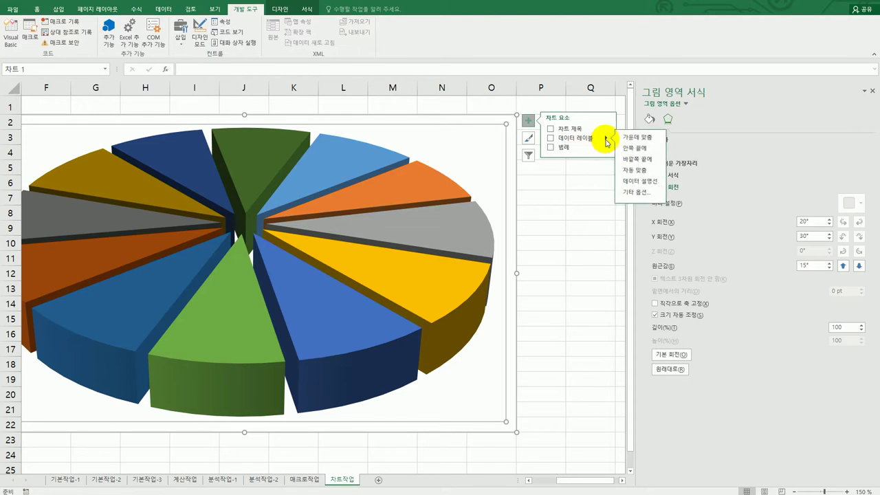
{"action": "left_click", "coordinate": [644, 192]}
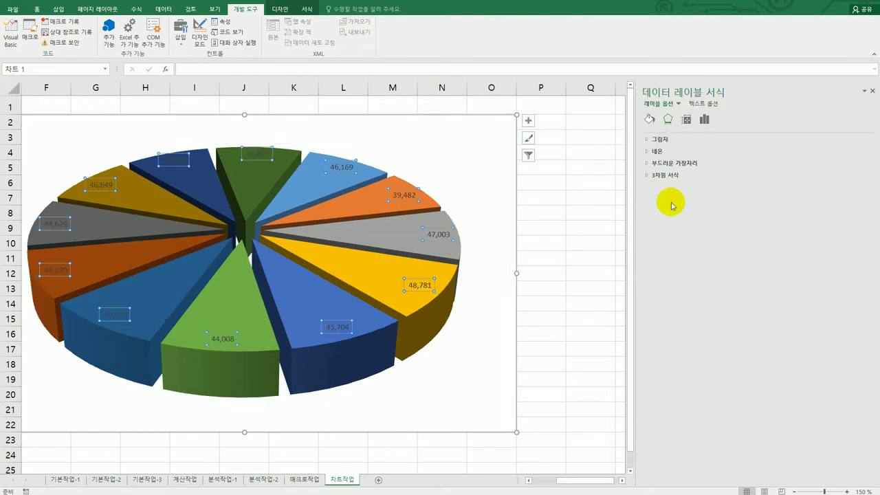
{"action": "left_click", "coordinate": [702, 123]}
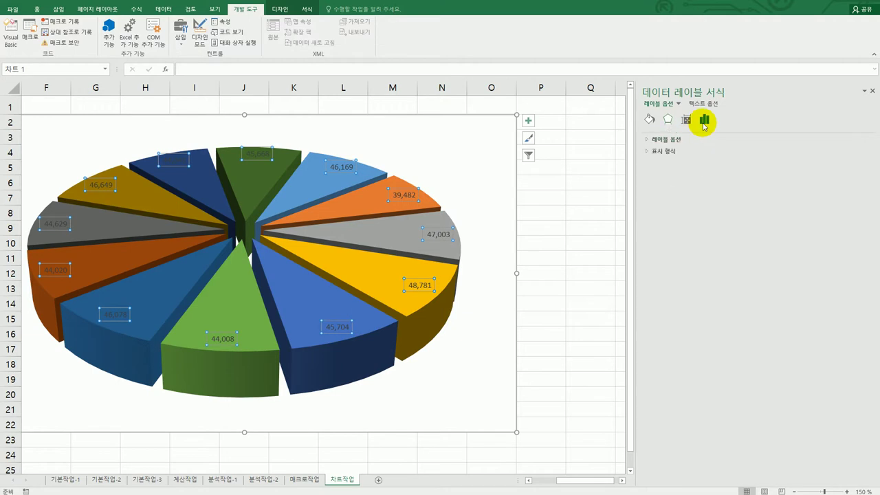
{"action": "left_click", "coordinate": [684, 139]}
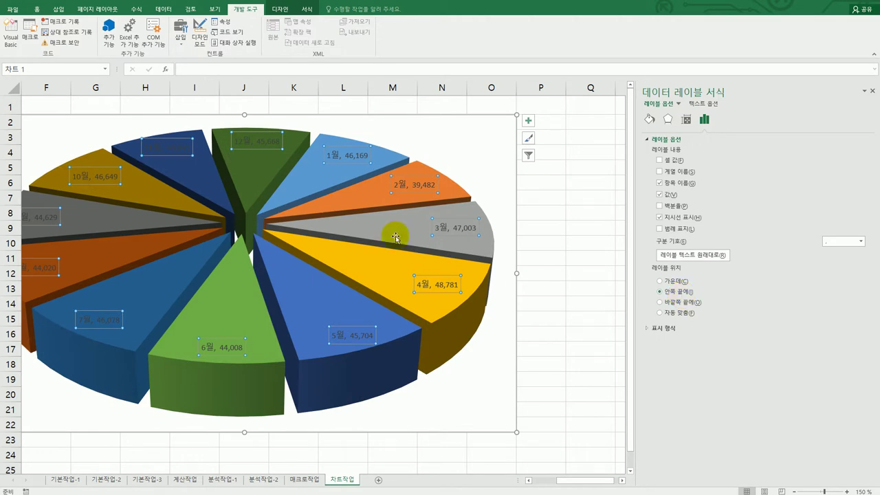
Step: Format the pie's data labels in white, 11 pt, bold text
{"action": "left_click", "coordinate": [38, 10]}
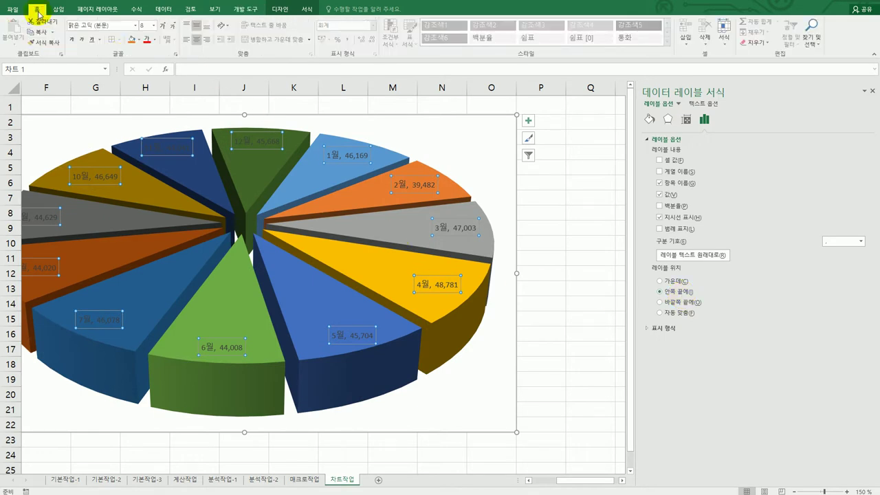
{"action": "left_click", "coordinate": [154, 39]}
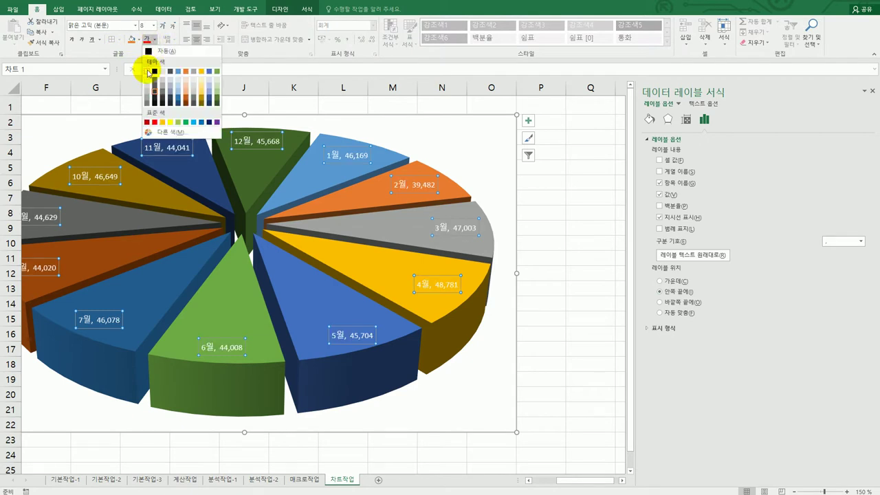
{"action": "left_click", "coordinate": [146, 71]}
{"action": "key", "text": "ctrl+shift+period"}
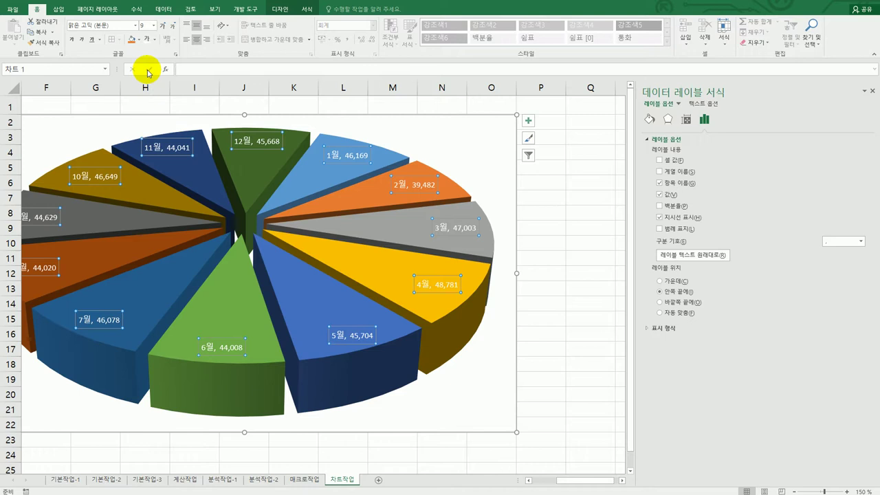
{"action": "left_click", "coordinate": [155, 30]}
{"action": "left_click", "coordinate": [148, 74]}
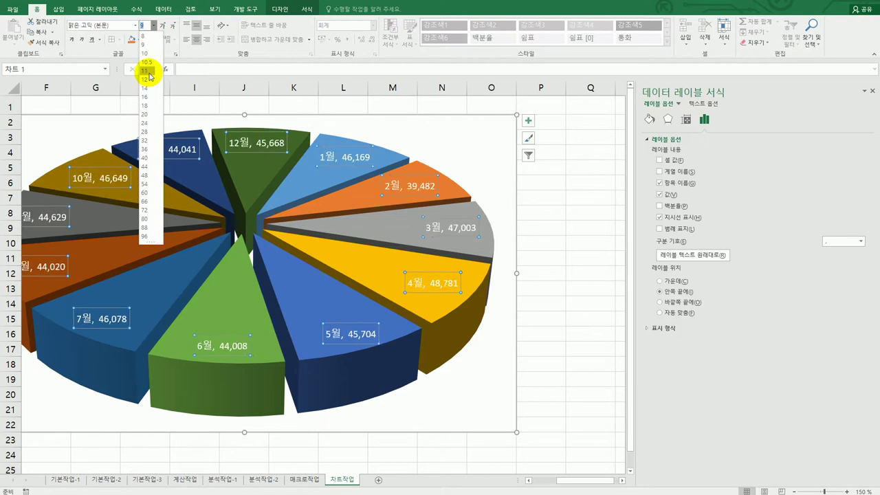
{"action": "left_click", "coordinate": [72, 41]}
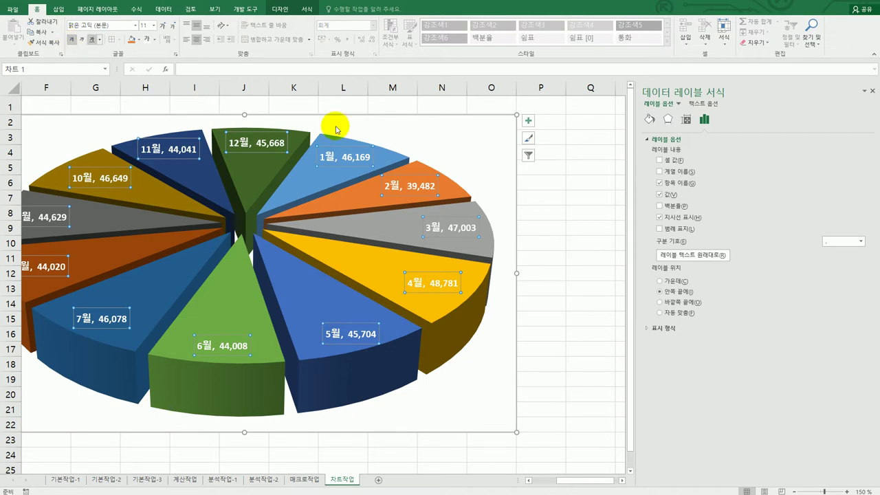
Step: Add a chart title above the pie reading "월별 수출 현황"
{"action": "left_click", "coordinate": [528, 122]}
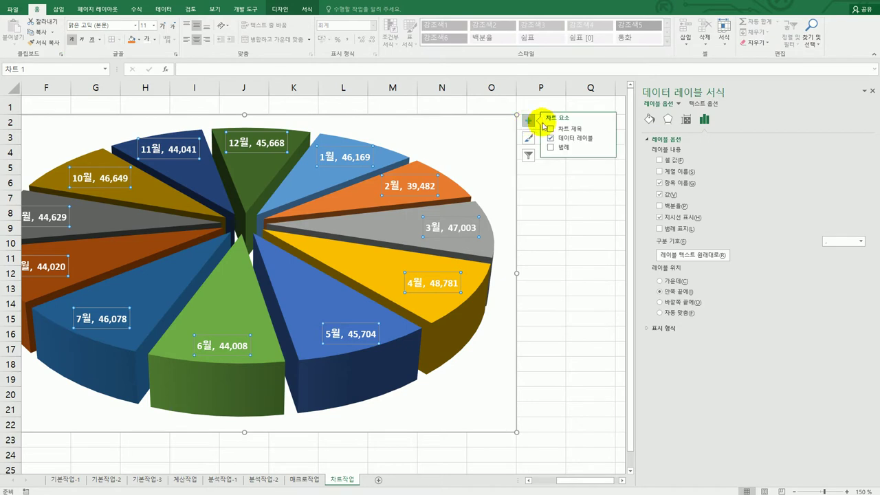
{"action": "left_click", "coordinate": [576, 128]}
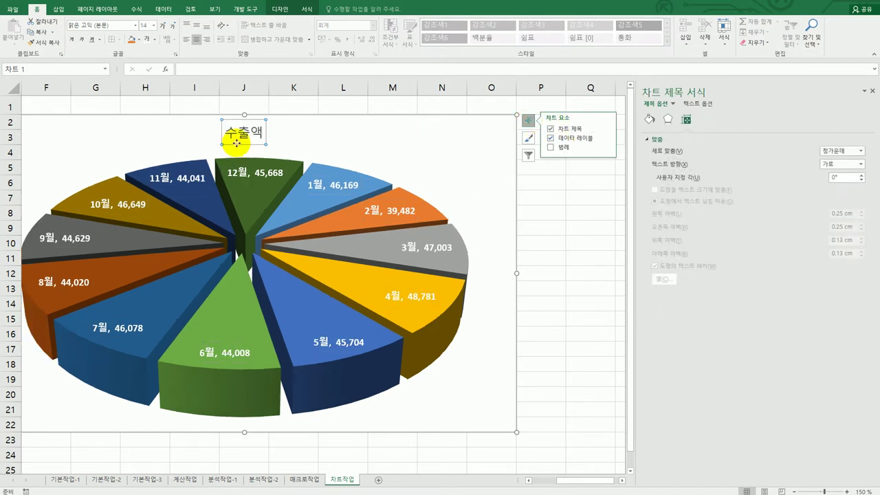
{"action": "left_click_drag", "start_coordinate": [226, 132], "coordinate": [268, 134]}
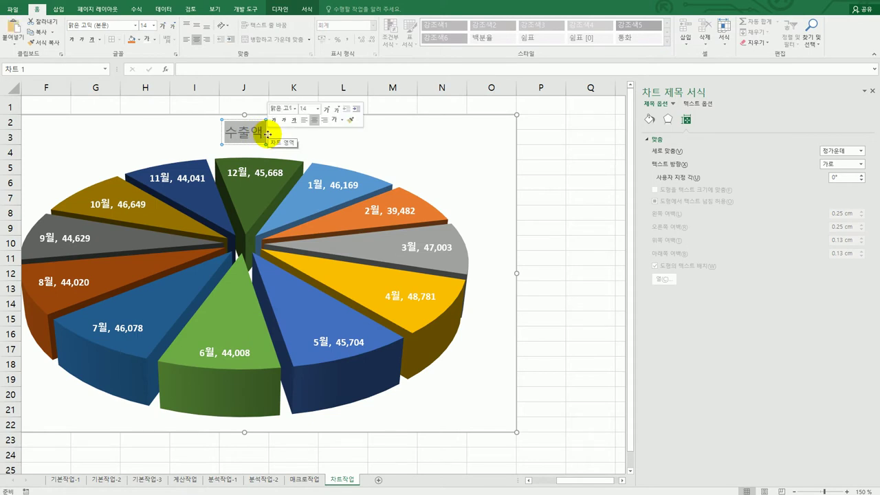
{"action": "type", "text": "월별 수출 현황"}
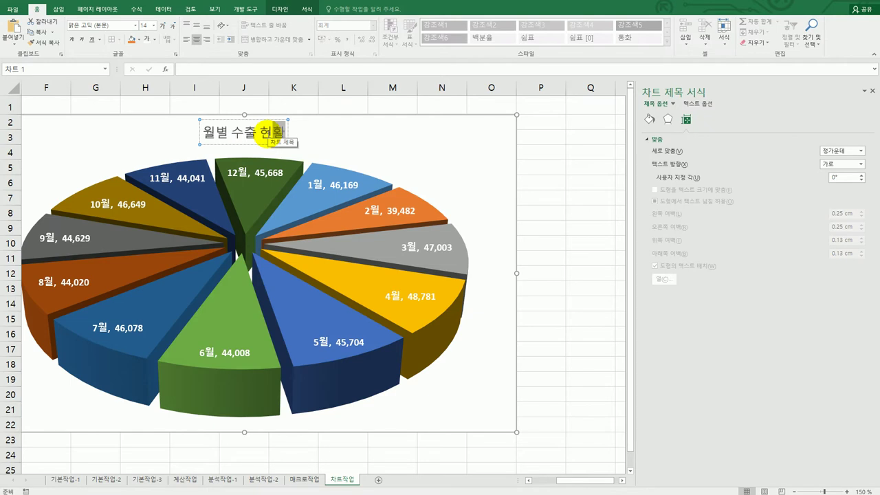
Step: Format the chart title in the 궁서체 font at 20 pt
{"action": "left_click", "coordinate": [236, 147]}
{"action": "left_click", "coordinate": [238, 143]}
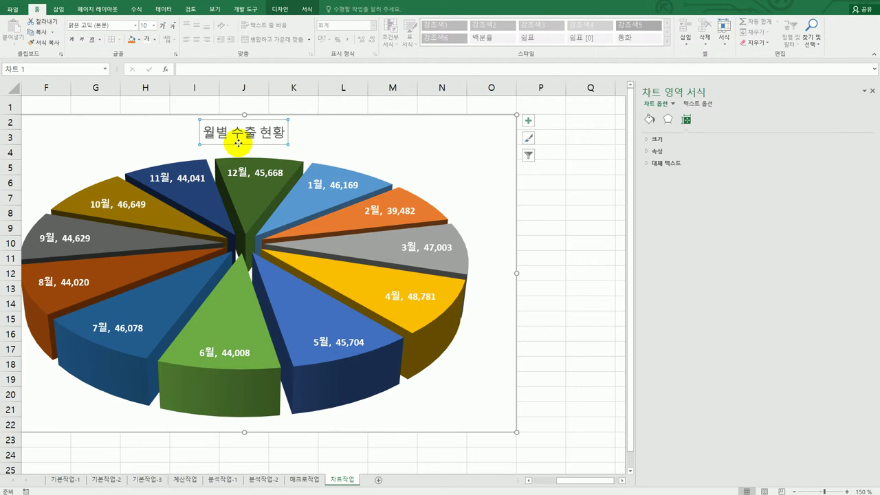
{"action": "left_click", "coordinate": [136, 26]}
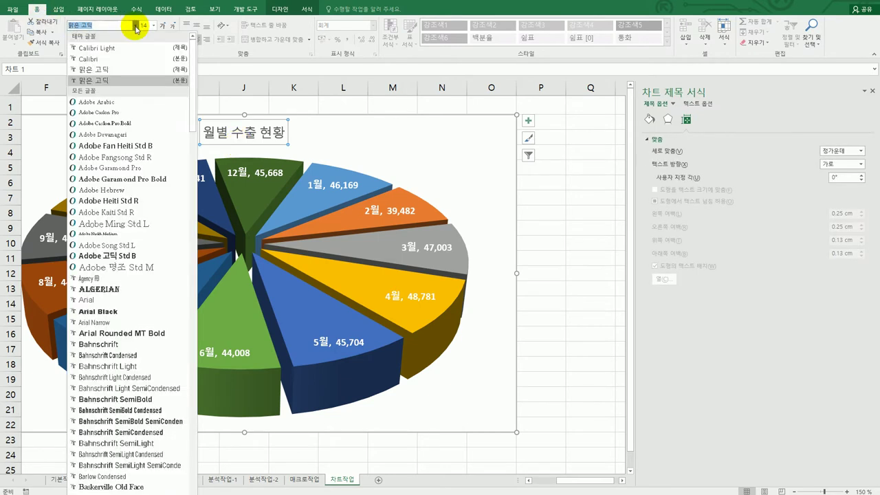
{"action": "left_click_drag", "start_coordinate": [194, 113], "coordinate": [200, 494]}
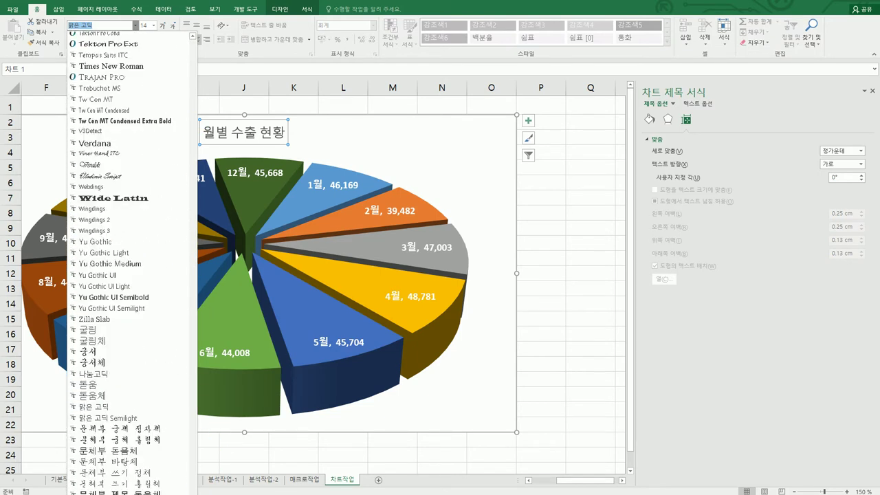
{"action": "left_click", "coordinate": [110, 362]}
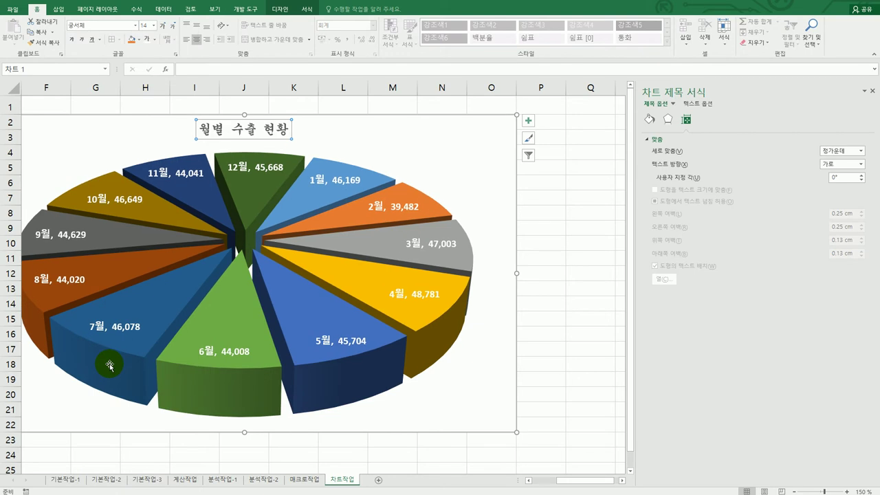
{"action": "left_click", "coordinate": [153, 26]}
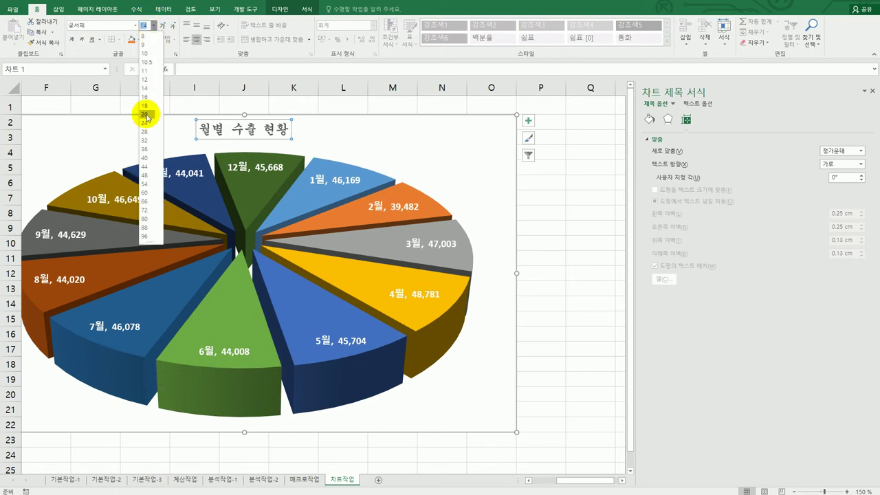
{"action": "left_click", "coordinate": [146, 116]}
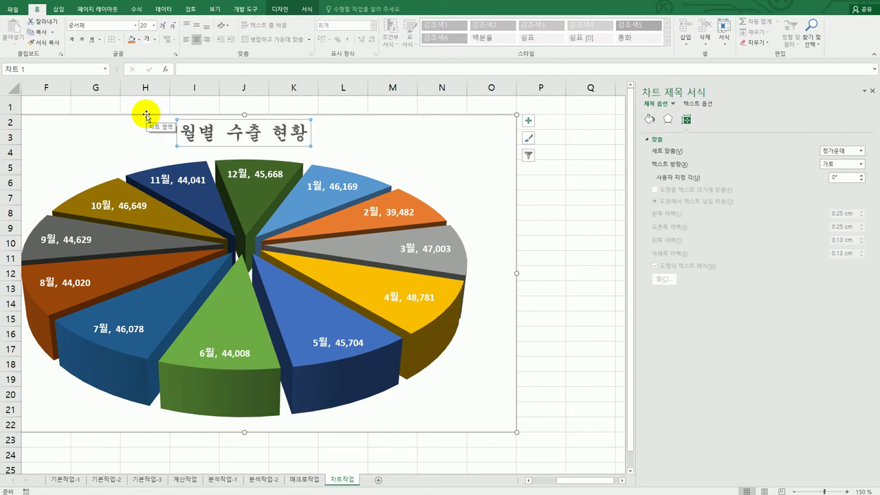
Step: Change the chart colours to the blue 단색형 palette 색 5
{"action": "left_click", "coordinate": [420, 149]}
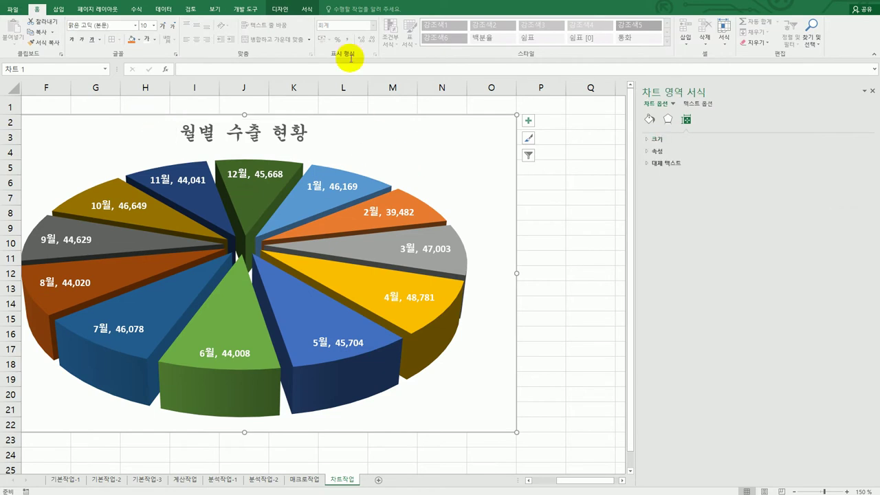
{"action": "left_click", "coordinate": [277, 12]}
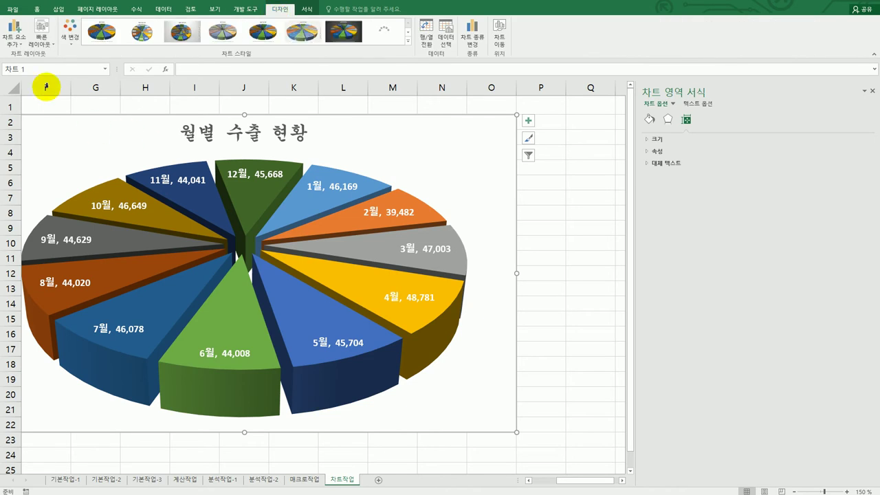
{"action": "left_click", "coordinate": [68, 42]}
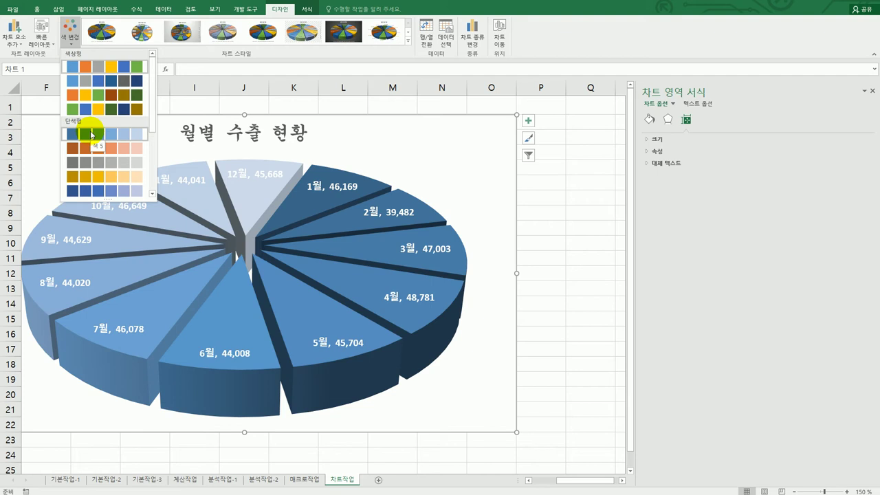
{"action": "left_click", "coordinate": [92, 134]}
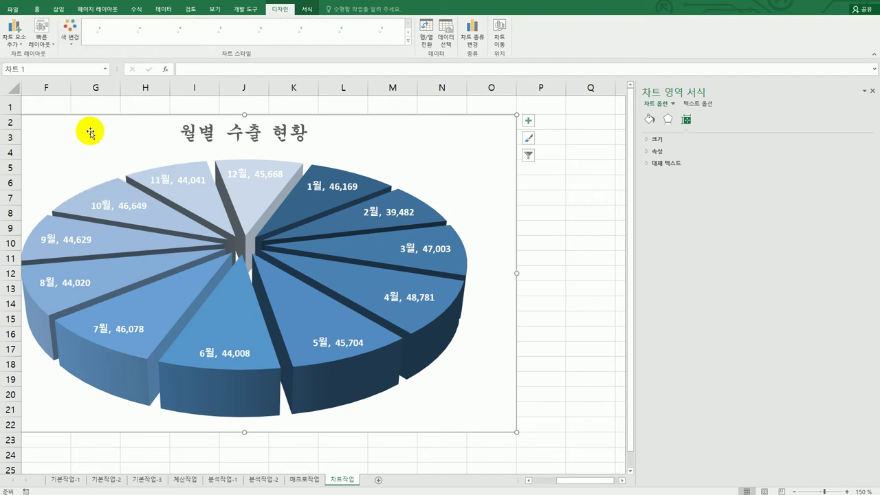
Step: Deselect the chart, close the formatting pane and compare the finished pie with the sample chart in the exam document
{"action": "left_click_drag", "start_coordinate": [587, 378], "coordinate": [549, 408]}
{"action": "left_click_drag", "start_coordinate": [573, 484], "coordinate": [566, 480]}
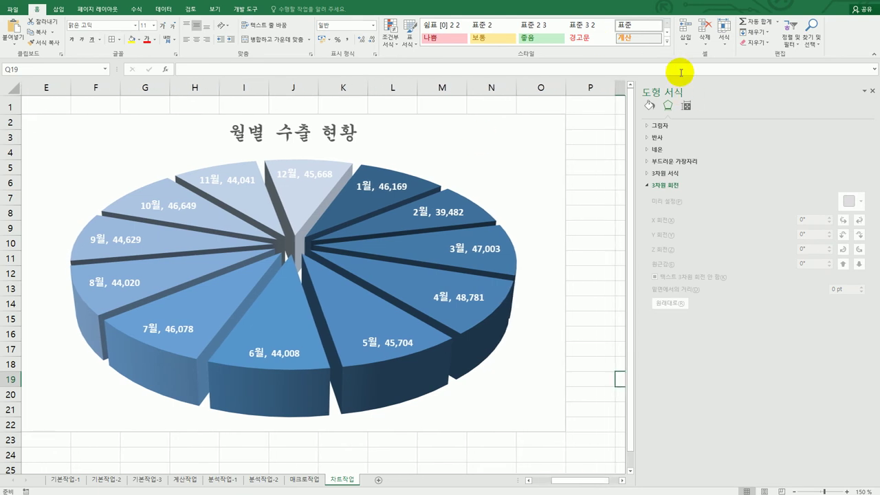
{"action": "left_click", "coordinate": [871, 92]}
{"action": "key", "text": "alt+Tab"}
{"action": "scroll", "coordinate": [543, 220], "scroll_direction": "down", "scroll_amount": 5}
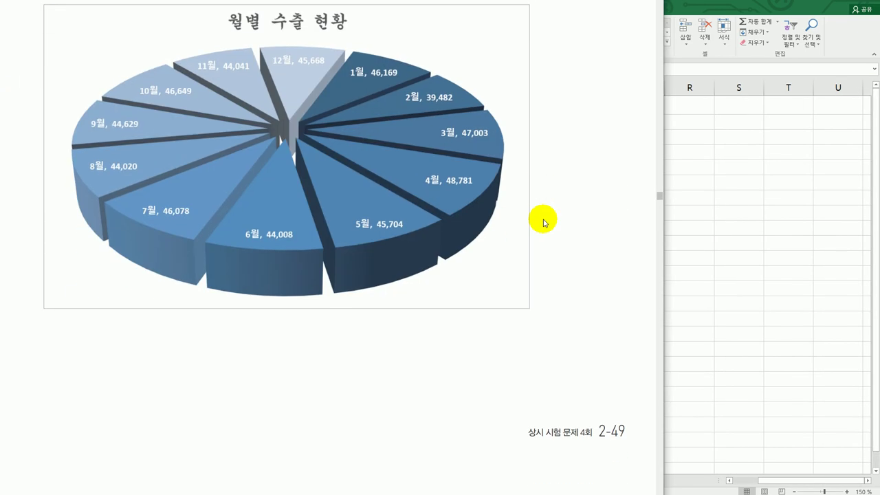
{"action": "key", "text": "alt+Tab"}
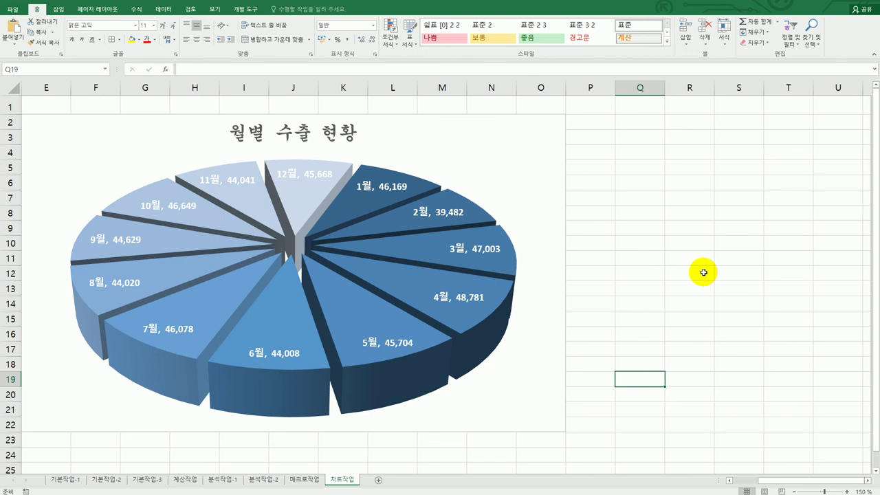